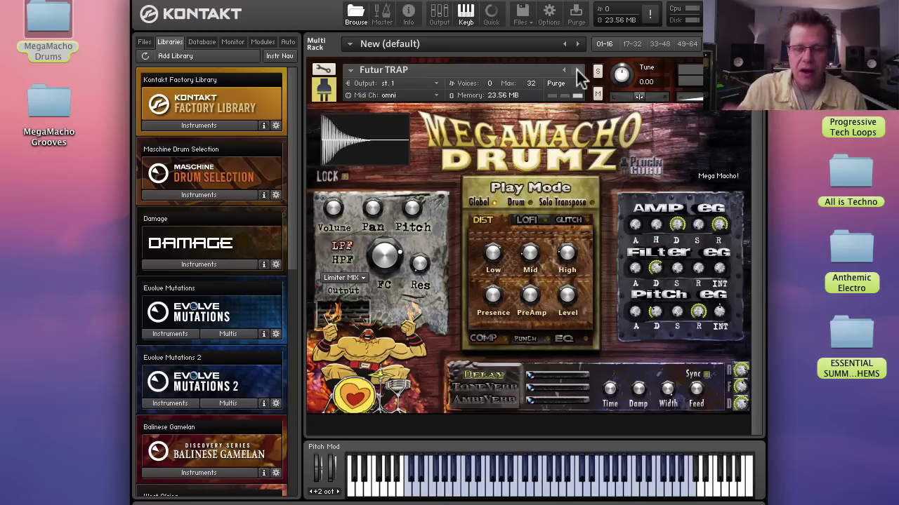
Browse the Factory Library's instrument folders up to the top level, then collapse its folder list.
{"action": "left_click", "coordinate": [223, 127]}
{"action": "left_click", "coordinate": [176, 143]}
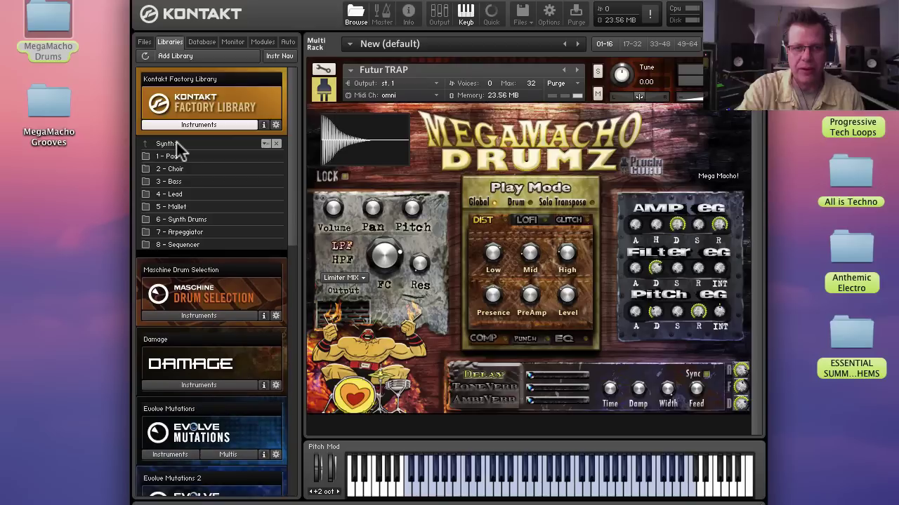
{"action": "left_click", "coordinate": [176, 142]}
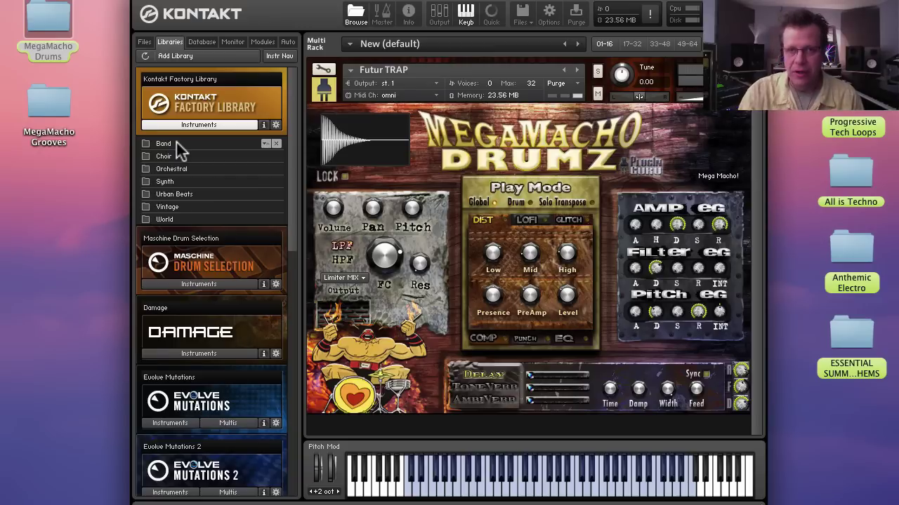
{"action": "left_click", "coordinate": [199, 124]}
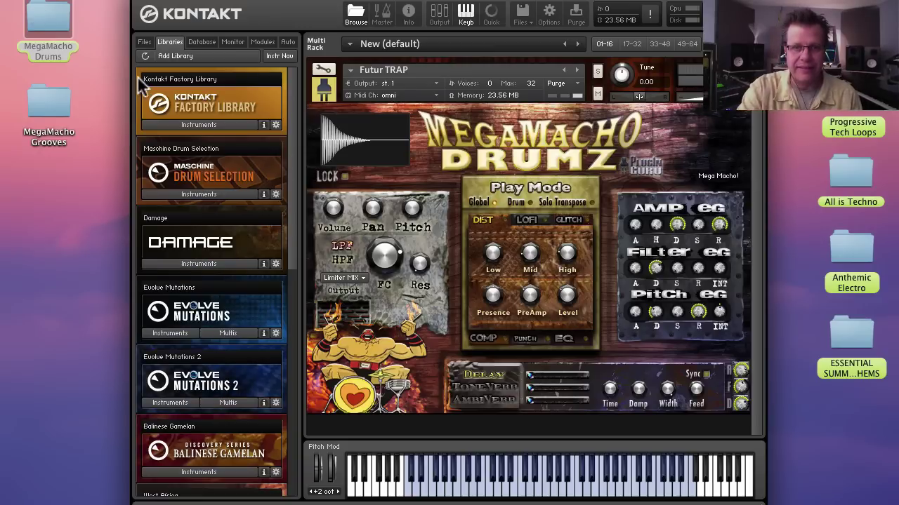
{"action": "scroll", "coordinate": [213, 134], "scroll_direction": "down", "scroll_amount": 10}
{"action": "scroll", "coordinate": [211, 122], "scroll_direction": "up", "scroll_amount": 10}
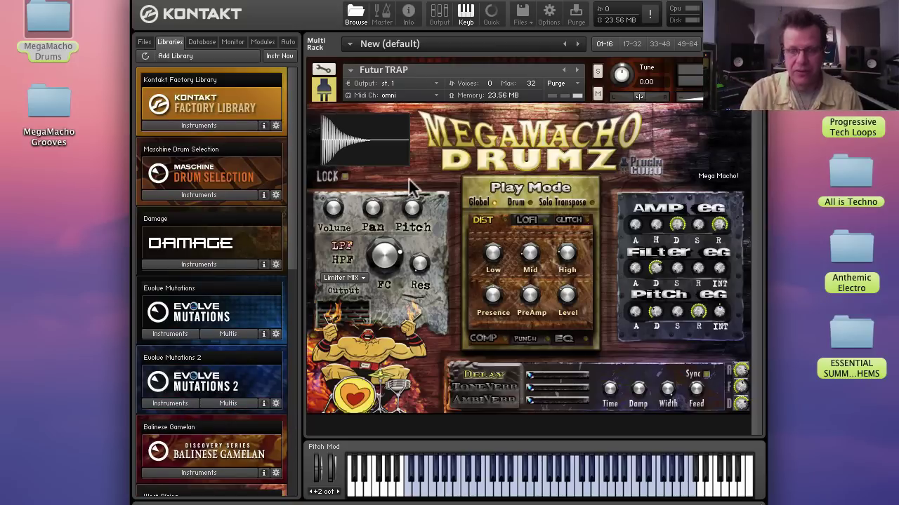
Look through the Files tab, then return to the Libraries list and scroll through it.
{"action": "left_click", "coordinate": [144, 42]}
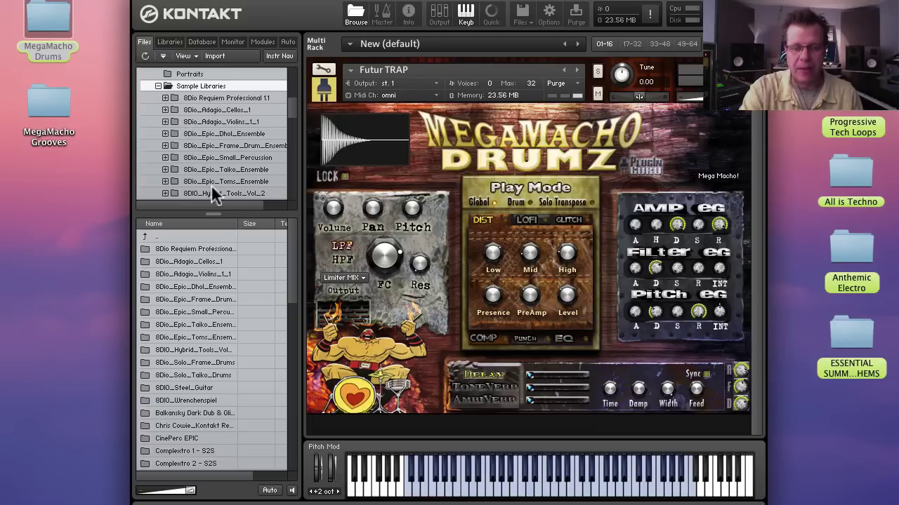
{"action": "scroll", "coordinate": [221, 166], "scroll_direction": "down", "scroll_amount": 5}
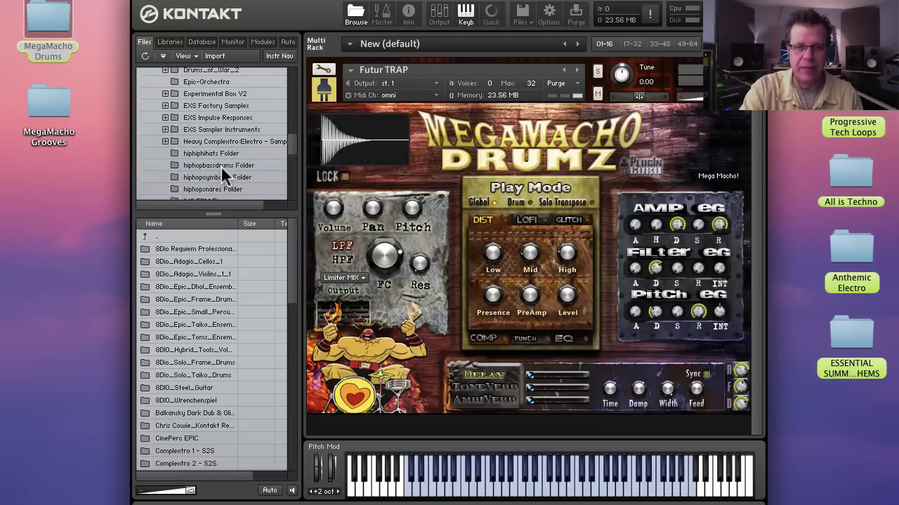
{"action": "scroll", "coordinate": [221, 165], "scroll_direction": "up", "scroll_amount": 7}
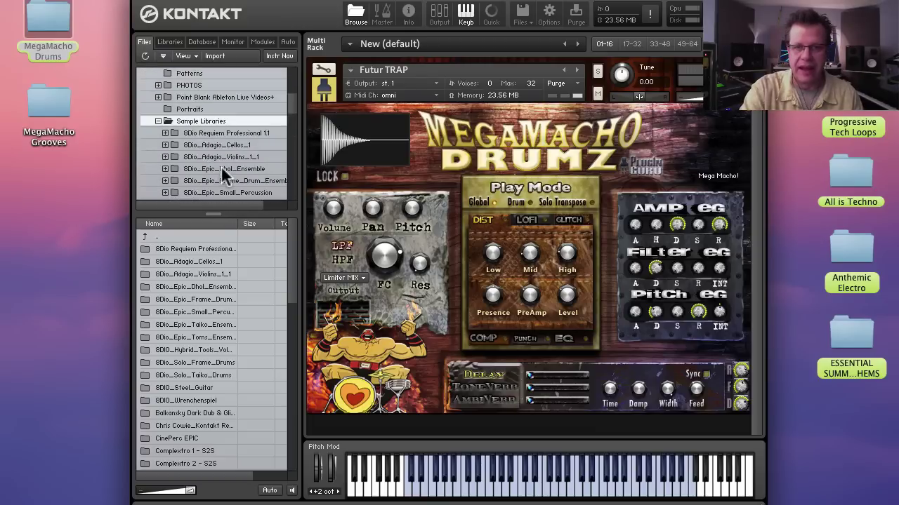
{"action": "left_click", "coordinate": [168, 40]}
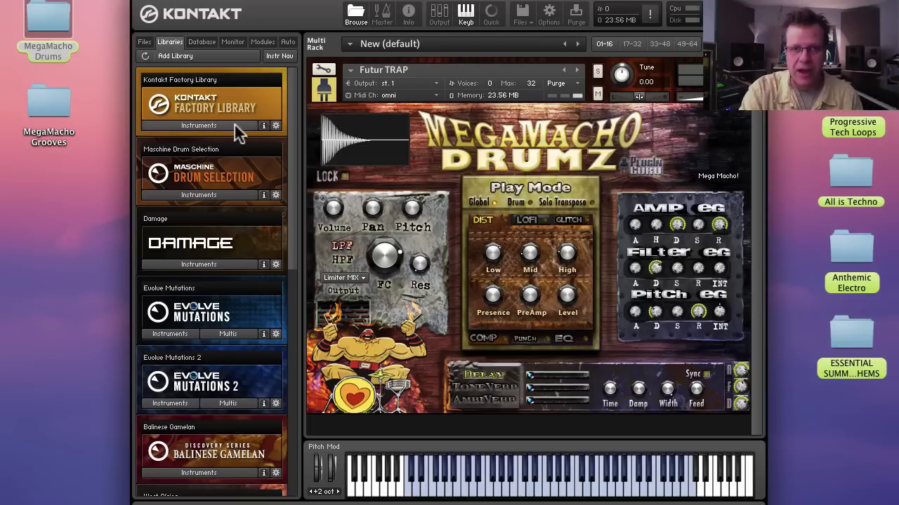
{"action": "scroll", "coordinate": [234, 126], "scroll_direction": "down", "scroll_amount": 5}
{"action": "scroll", "coordinate": [234, 126], "scroll_direction": "up", "scroll_amount": 5}
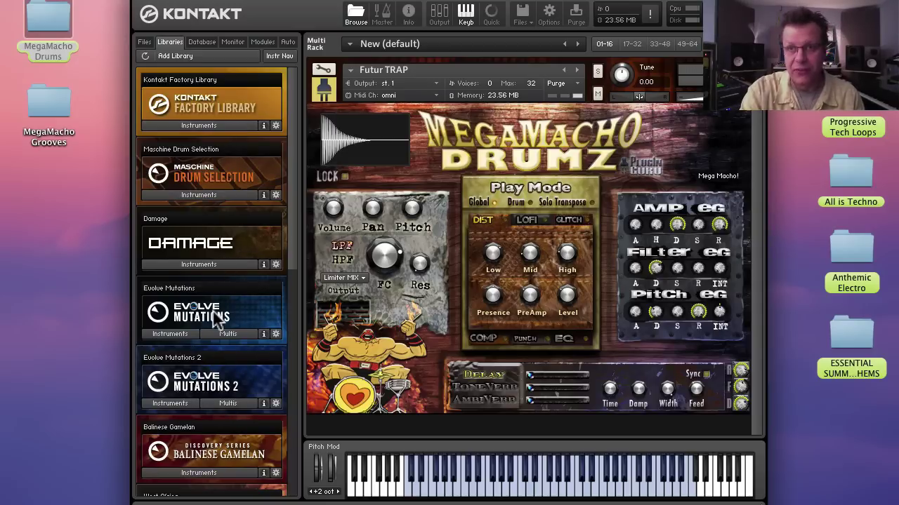
{"action": "scroll", "coordinate": [213, 312], "scroll_direction": "down", "scroll_amount": 3}
{"action": "scroll", "coordinate": [213, 312], "scroll_direction": "up", "scroll_amount": 3}
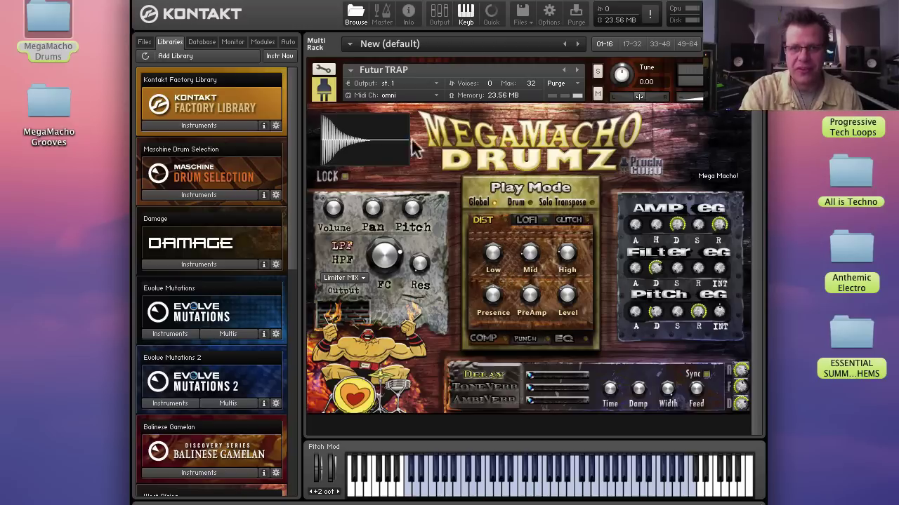
Enter Instrument Edit Mode for Futur TRAP, toggling Edit all Groups off and back on.
{"action": "left_click", "coordinate": [324, 69]}
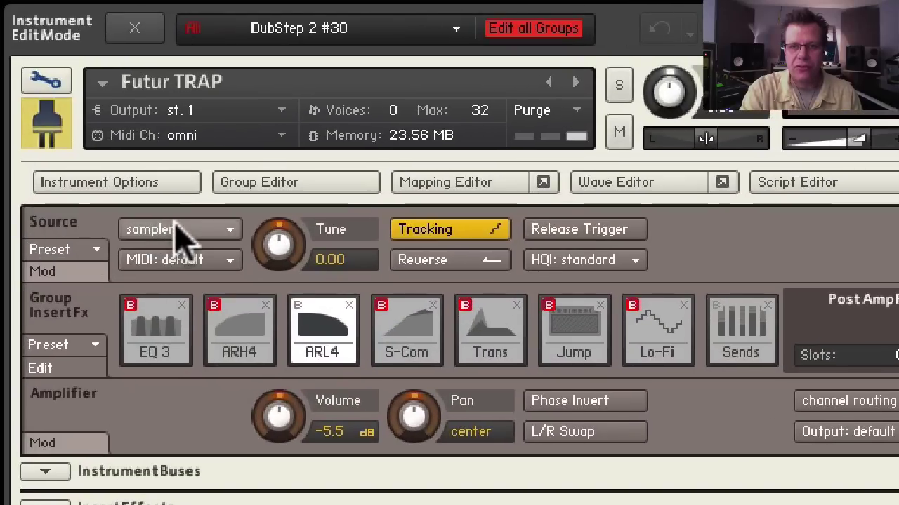
{"action": "left_click", "coordinate": [532, 25]}
{"action": "left_click", "coordinate": [533, 27]}
Try the MP60 machine and S1200 machine source modes, then set the source back to sampler.
{"action": "left_click", "coordinate": [186, 237]}
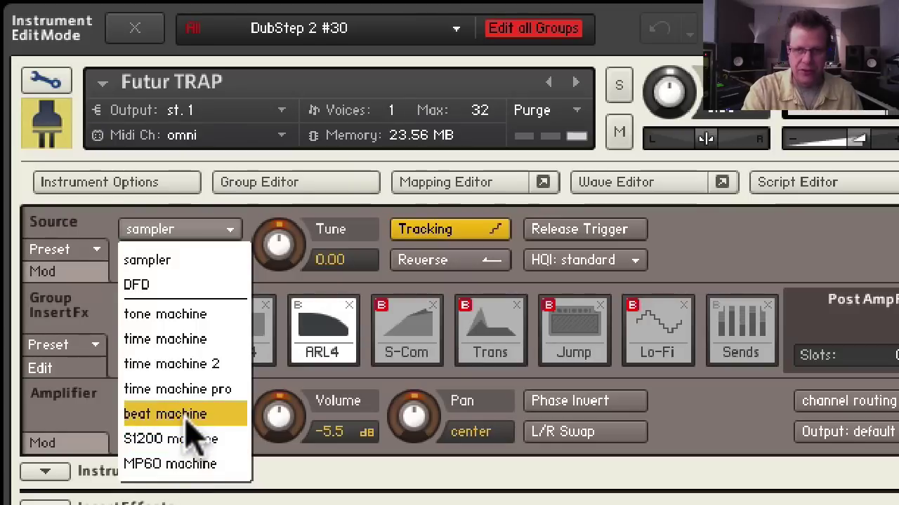
{"action": "left_click", "coordinate": [189, 464]}
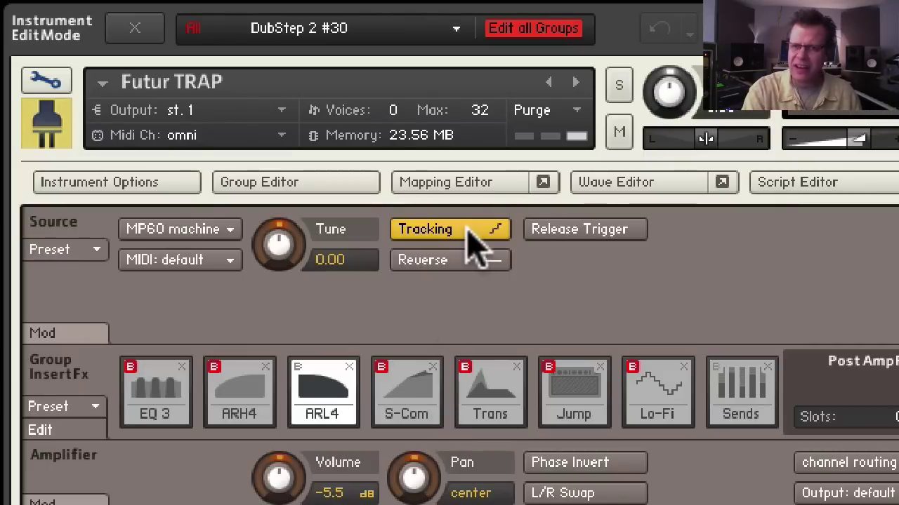
{"action": "left_click", "coordinate": [226, 229]}
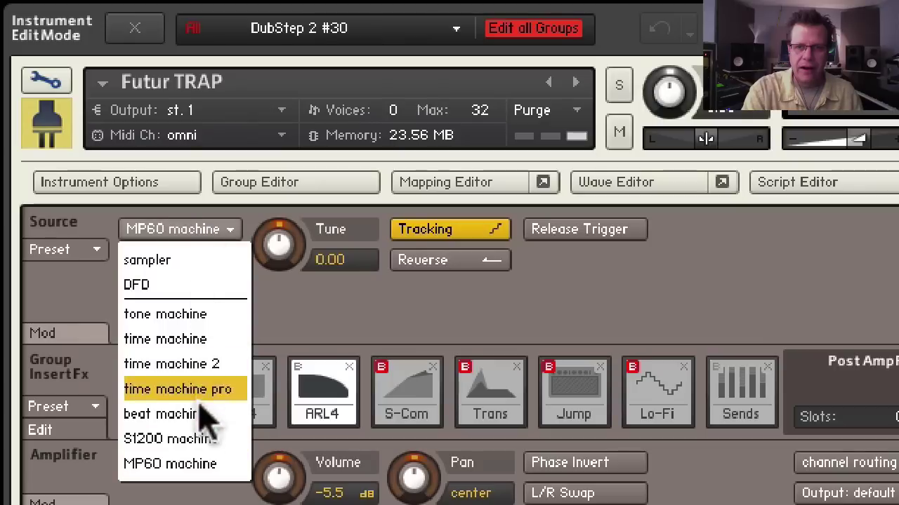
{"action": "left_click", "coordinate": [202, 440]}
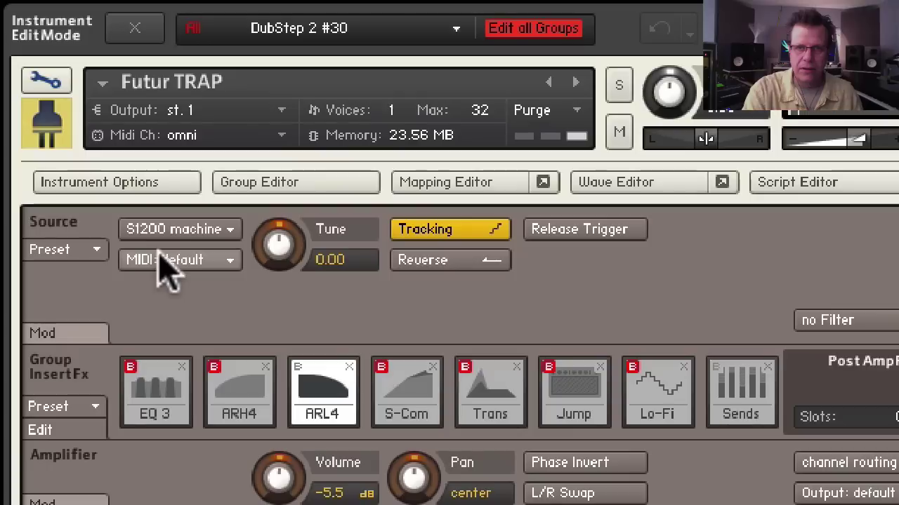
{"action": "left_click", "coordinate": [174, 231]}
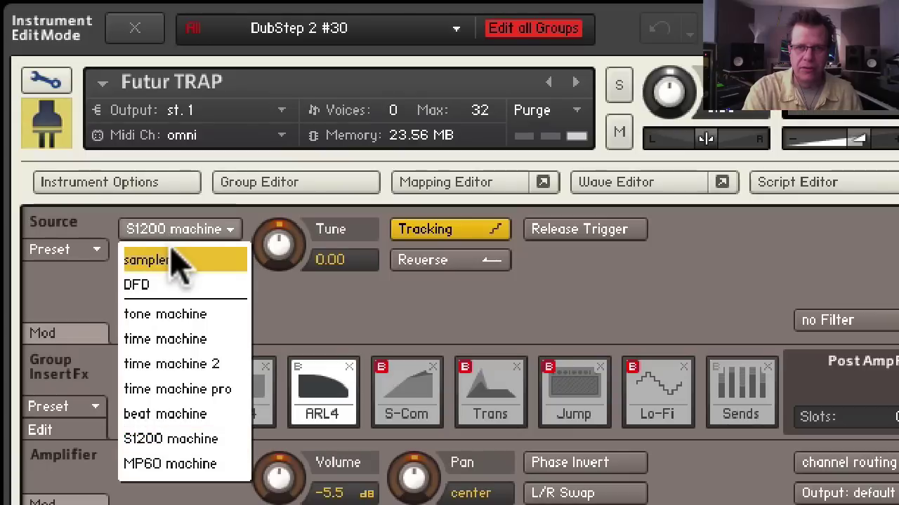
{"action": "left_click", "coordinate": [179, 261]}
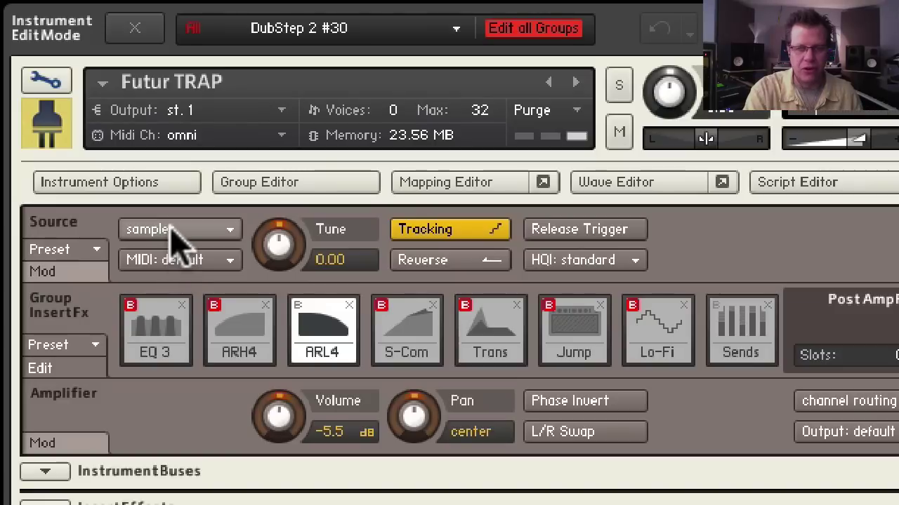
{"action": "left_click", "coordinate": [170, 232]}
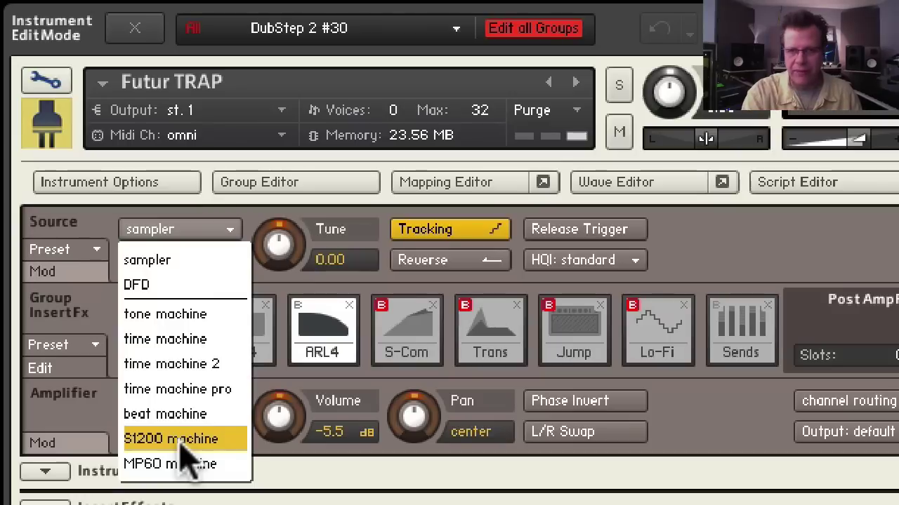
Set Futur TRAP's source to tone machine, then exit edit mode to the MegaMacho Drumz view.
{"action": "left_click", "coordinate": [191, 322]}
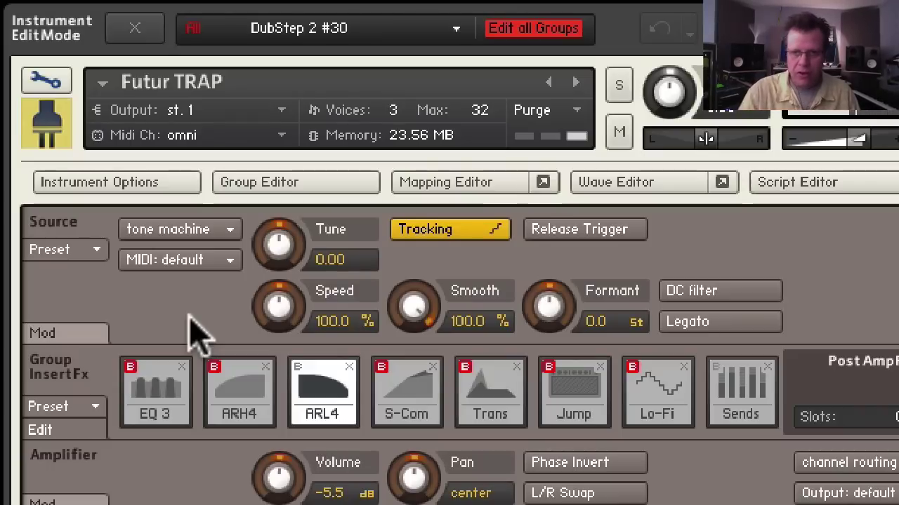
{"action": "left_click", "coordinate": [190, 230]}
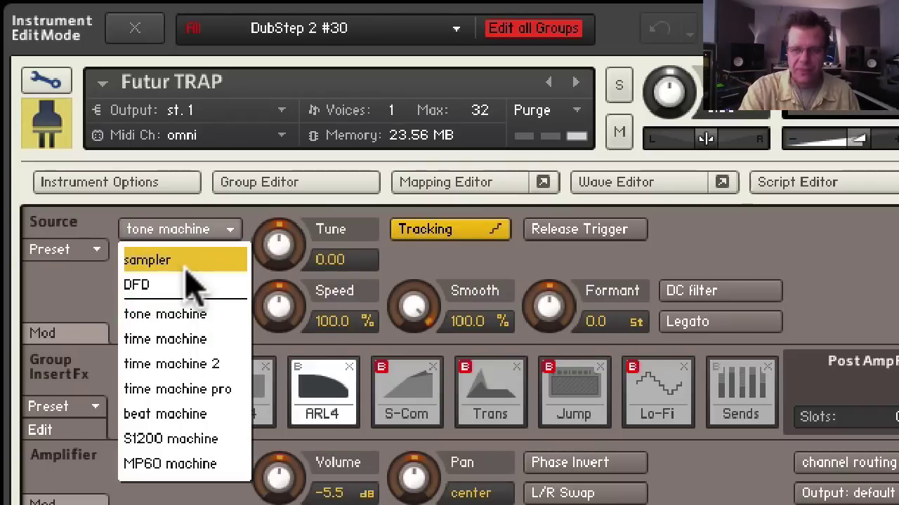
{"action": "left_click", "coordinate": [184, 260]}
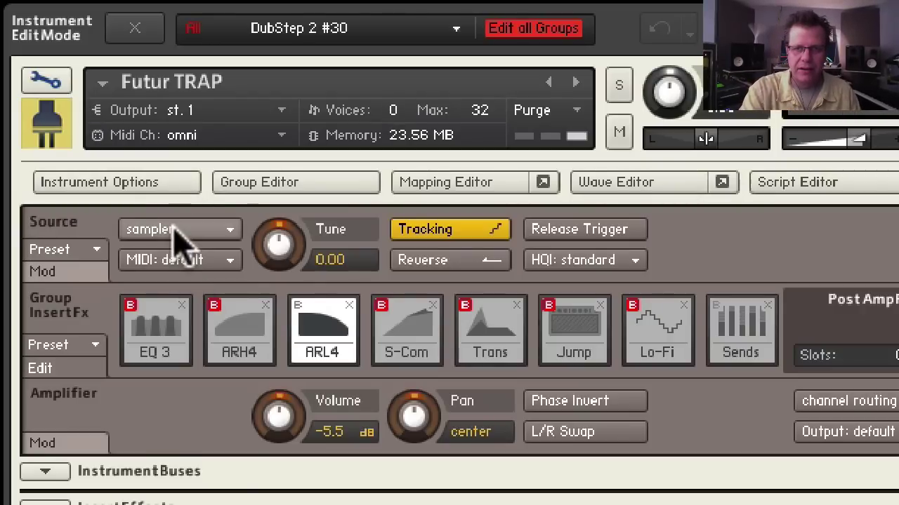
{"action": "left_click", "coordinate": [178, 230]}
{"action": "left_click", "coordinate": [181, 316]}
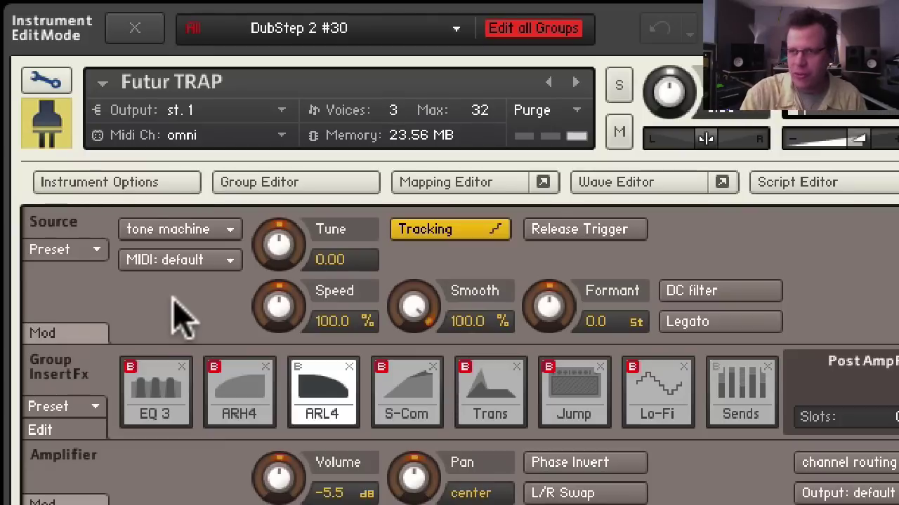
{"action": "left_click", "coordinate": [43, 80]}
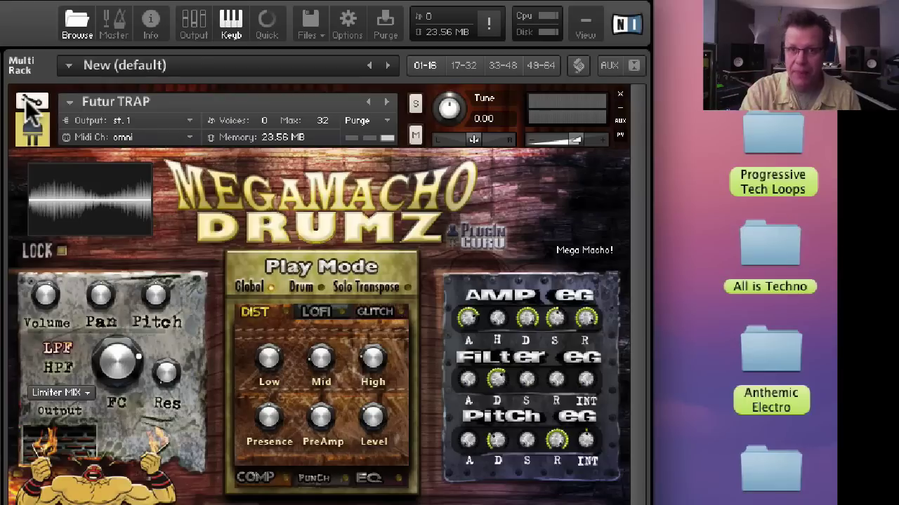
Re-enter Instrument Edit Mode and close Futur TRAP so the New (default) rack is empty.
{"action": "left_click", "coordinate": [30, 103]}
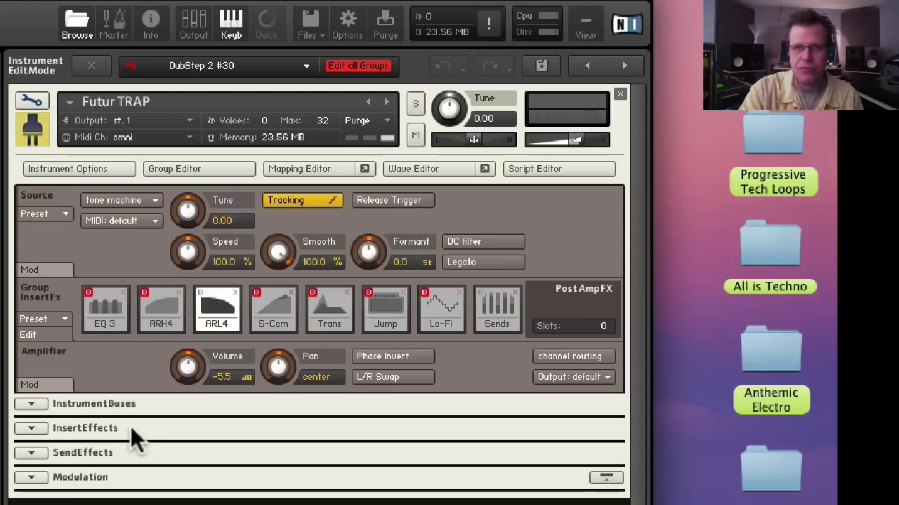
{"action": "left_click", "coordinate": [619, 95]}
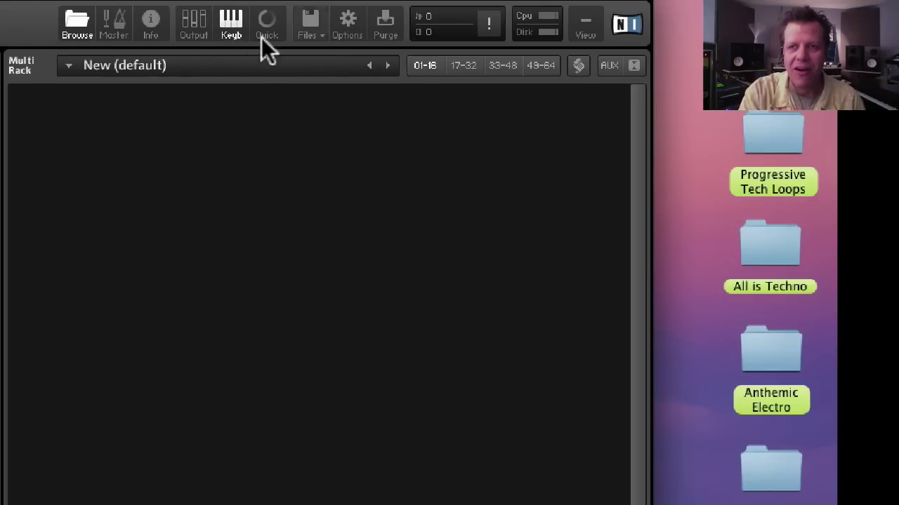
Hide the browser, show the Master Editor, and briefly audition the reference tone lowered to A3.
{"action": "left_click", "coordinate": [77, 27]}
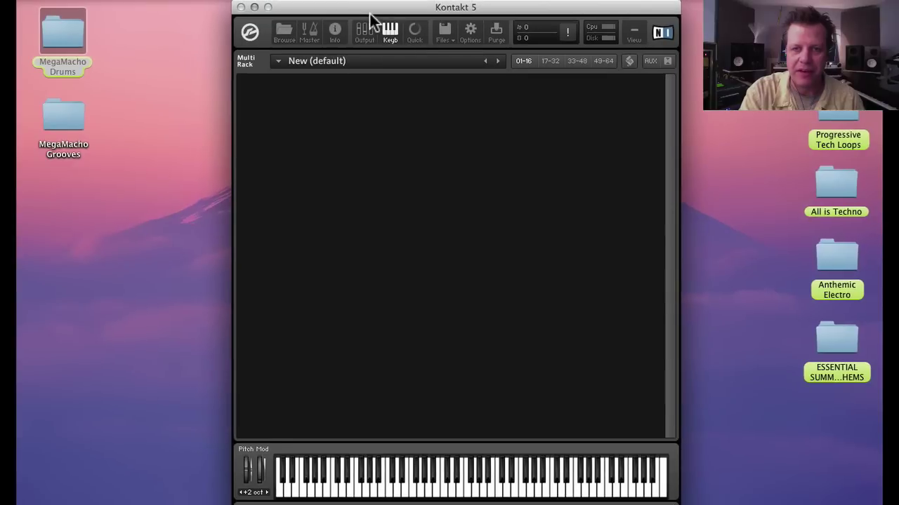
{"action": "left_click", "coordinate": [307, 35]}
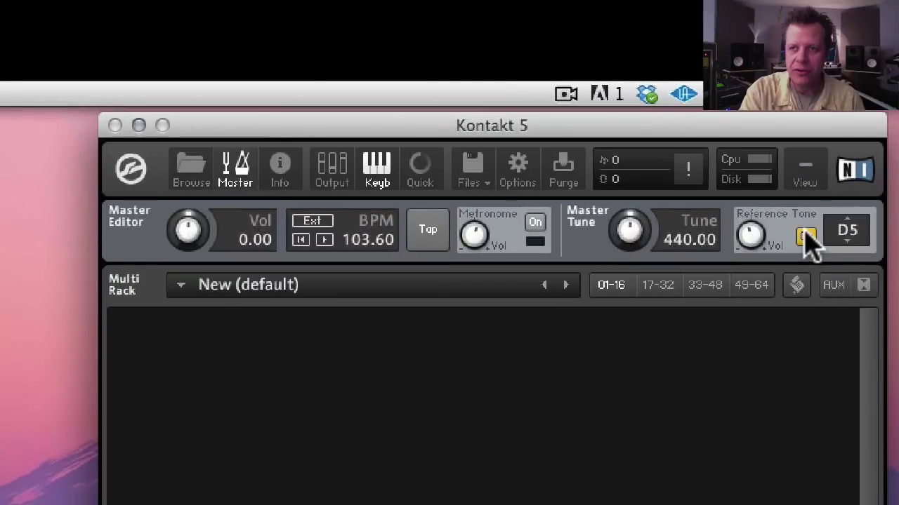
{"action": "left_click", "coordinate": [635, 71]}
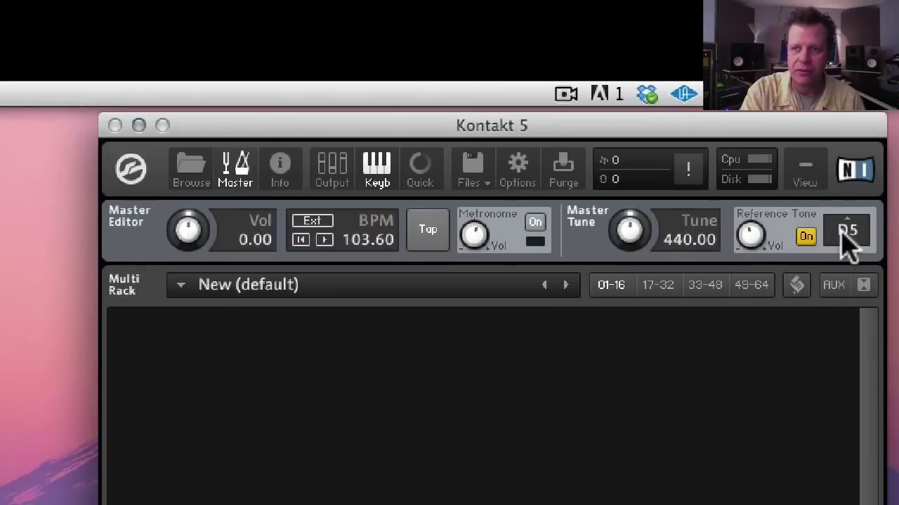
{"action": "left_click_drag", "start_coordinate": [848, 242], "coordinate": [822, 327]}
{"action": "left_click", "coordinate": [804, 238]}
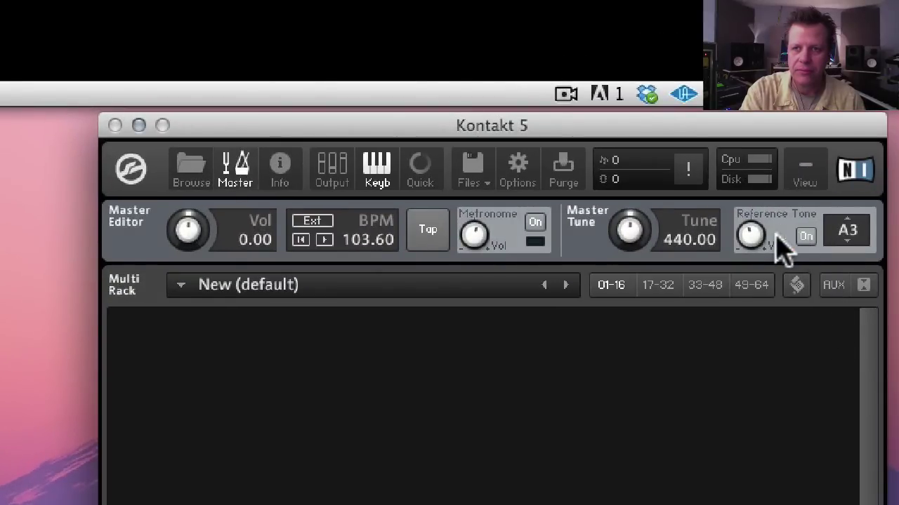
Set the master tempo to 120 BPM, start playback, and toggle the metronome on then off.
{"action": "double_click", "coordinate": [365, 243]}
{"action": "type", "text": "120"}
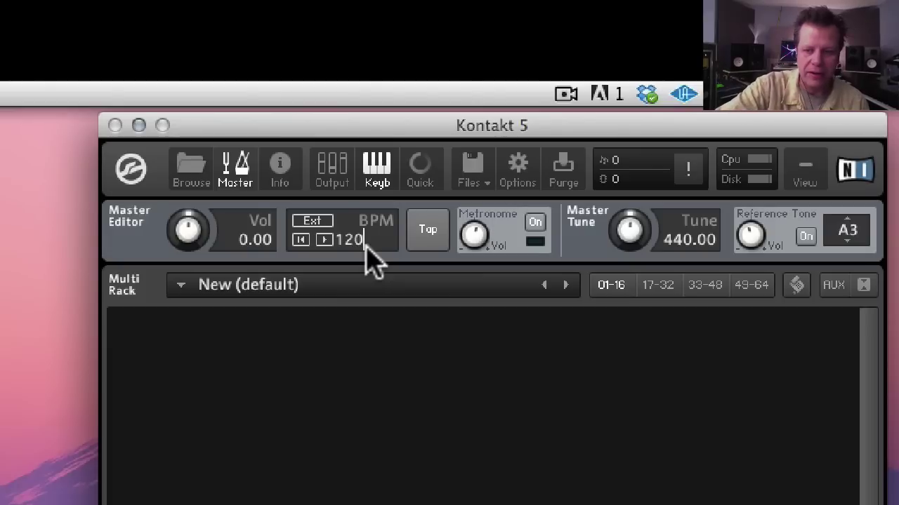
{"action": "key", "text": "Return"}
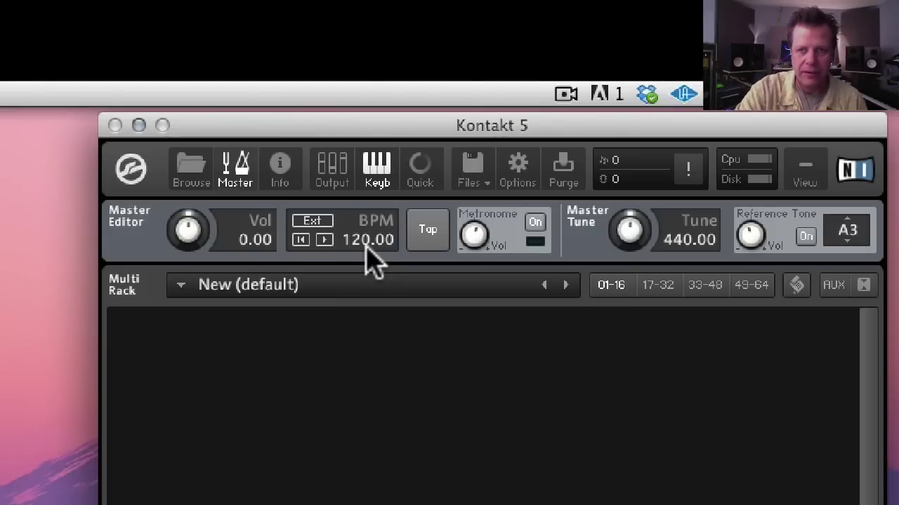
{"action": "left_click", "coordinate": [325, 240]}
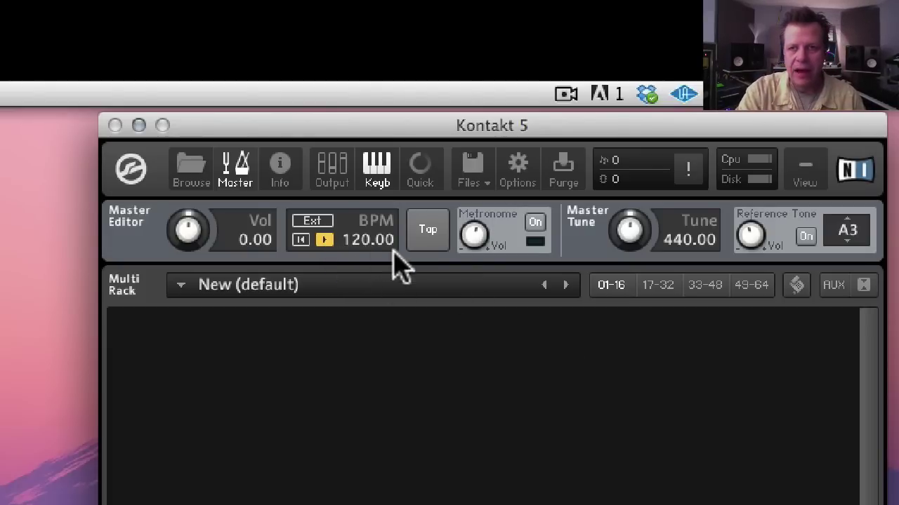
{"action": "left_click", "coordinate": [537, 221]}
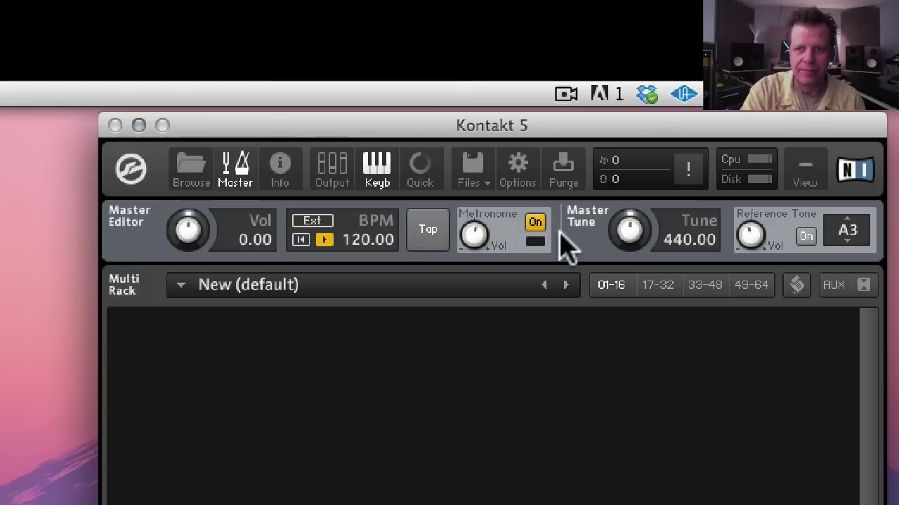
{"action": "left_click", "coordinate": [534, 223]}
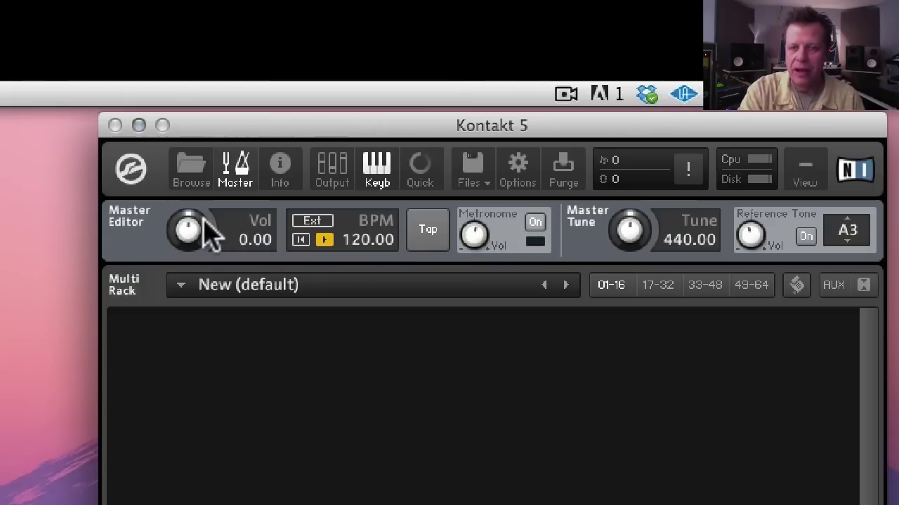
Close the Master Editor, view and hide the Output mixer, and toggle the on-screen keyboard off and on.
{"action": "left_click", "coordinate": [237, 176]}
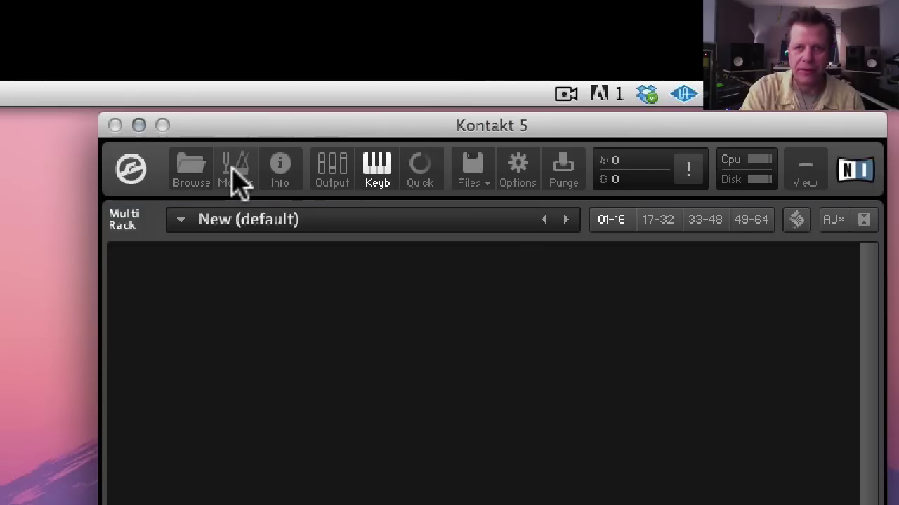
{"action": "left_click", "coordinate": [333, 172]}
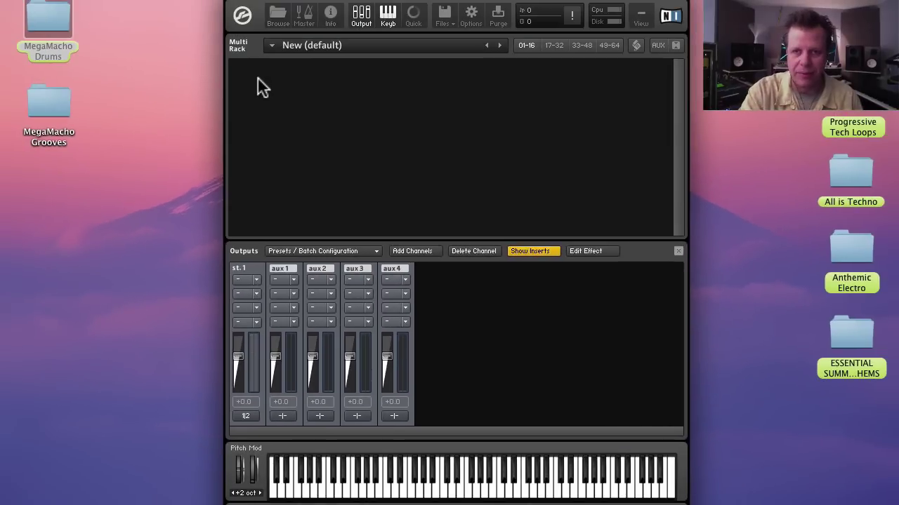
{"action": "left_click", "coordinate": [362, 19]}
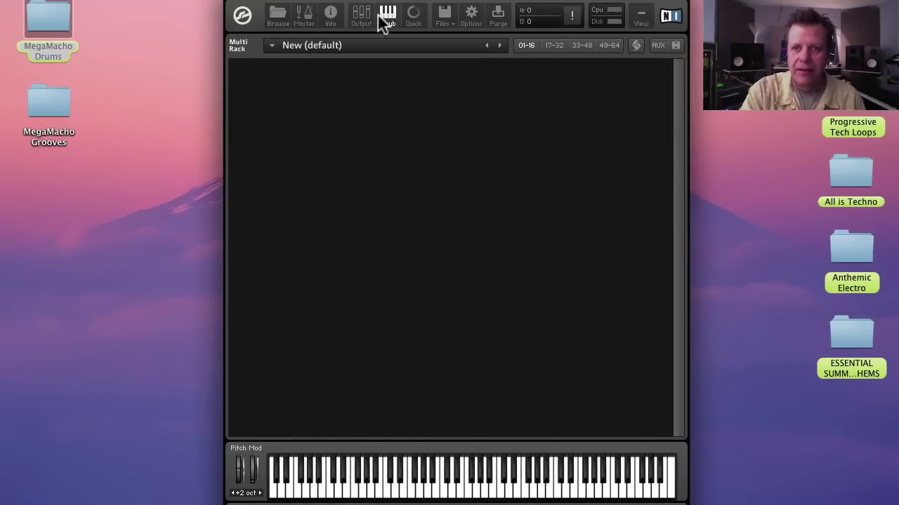
{"action": "left_click", "coordinate": [380, 16]}
{"action": "left_click", "coordinate": [381, 16]}
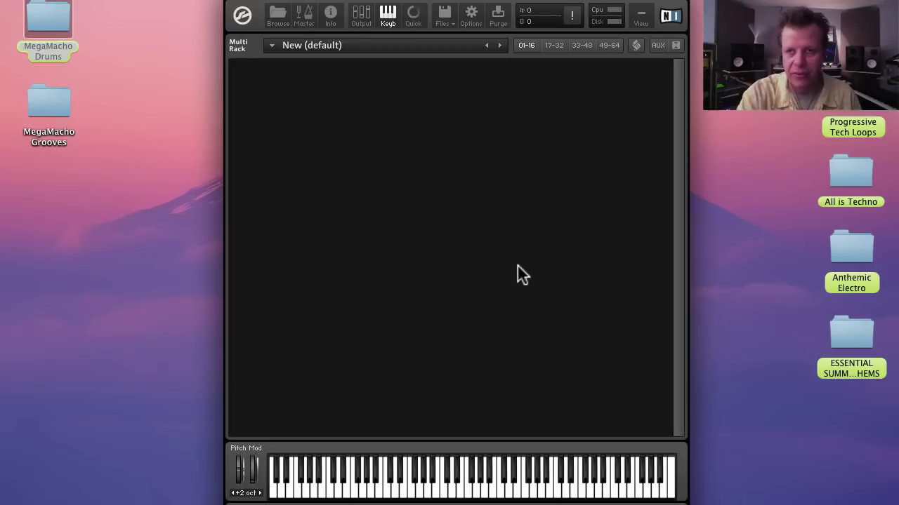
Open and close the Quick-Load browser, then show the Files menu's commands.
{"action": "left_click", "coordinate": [413, 21]}
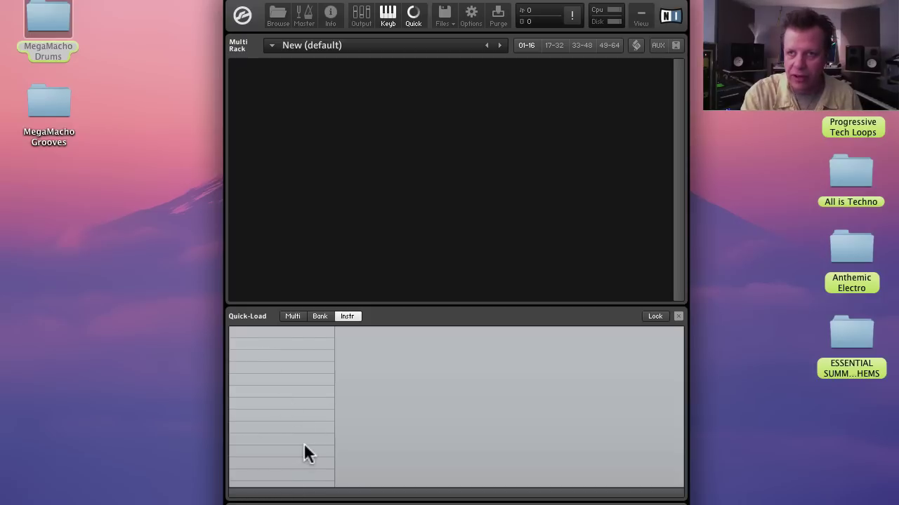
{"action": "left_click", "coordinate": [412, 19]}
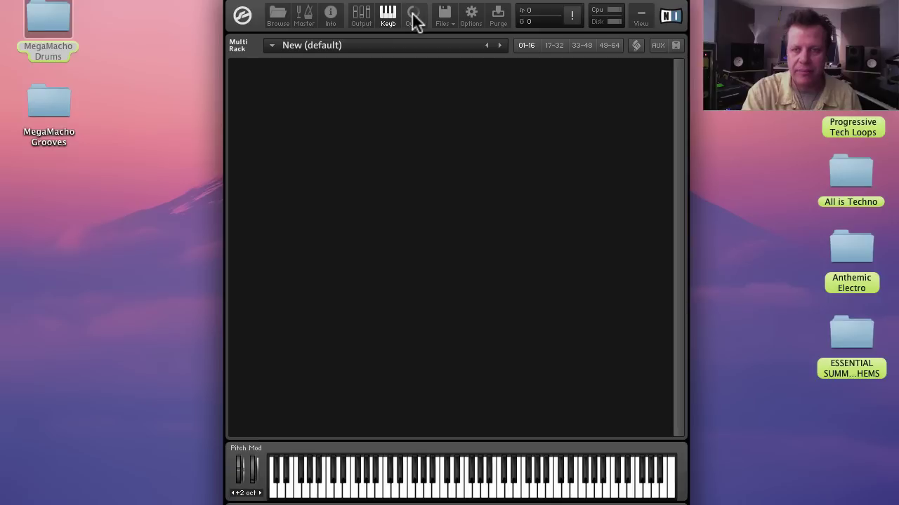
{"action": "left_click", "coordinate": [445, 19]}
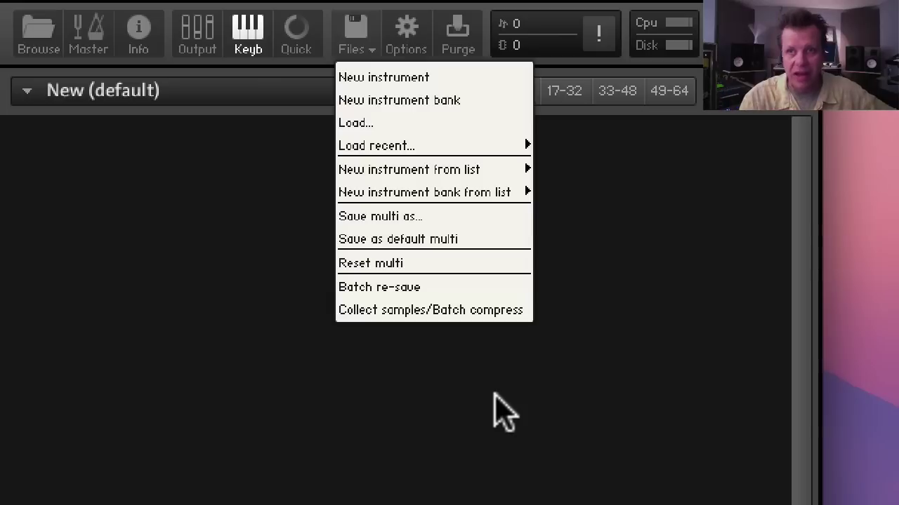
Dismiss the Files menu without choosing any command.
{"action": "left_click", "coordinate": [500, 431]}
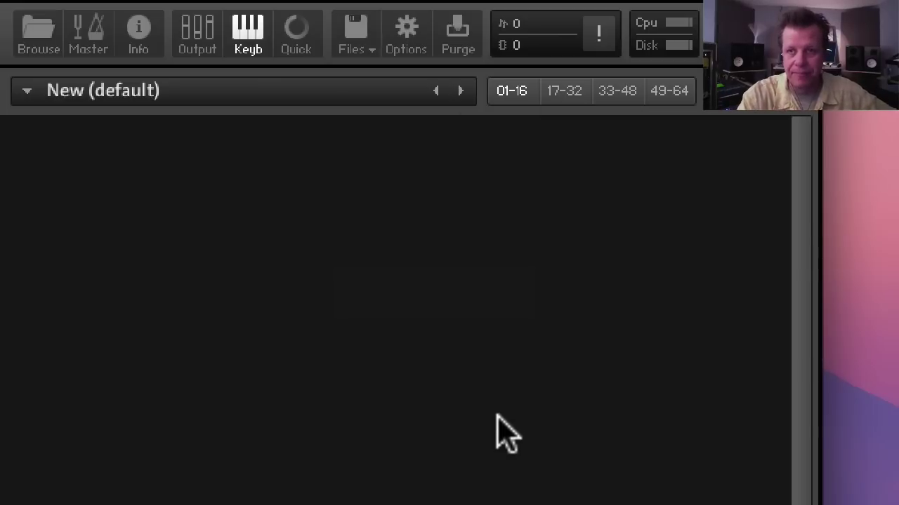
Open the Options dialog on its Handling page, then close it with Esc.
{"action": "left_click", "coordinate": [401, 40]}
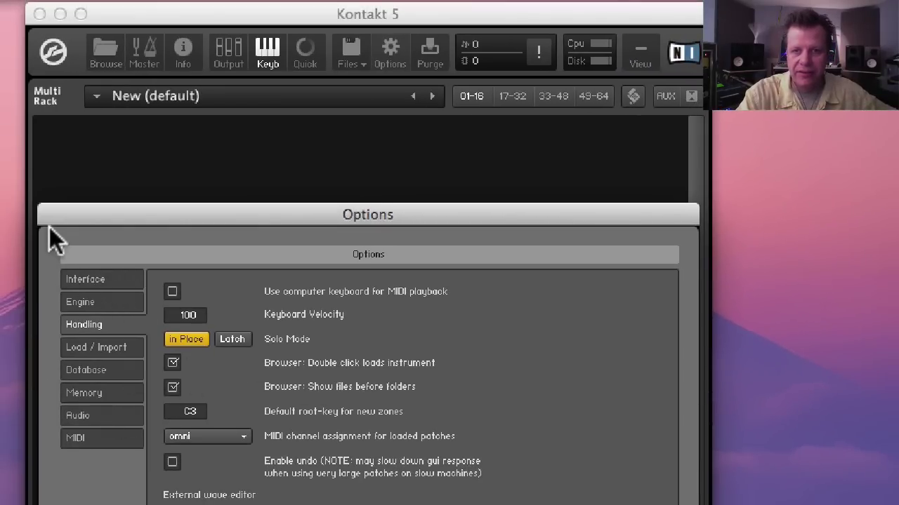
{"action": "key", "text": "Escape"}
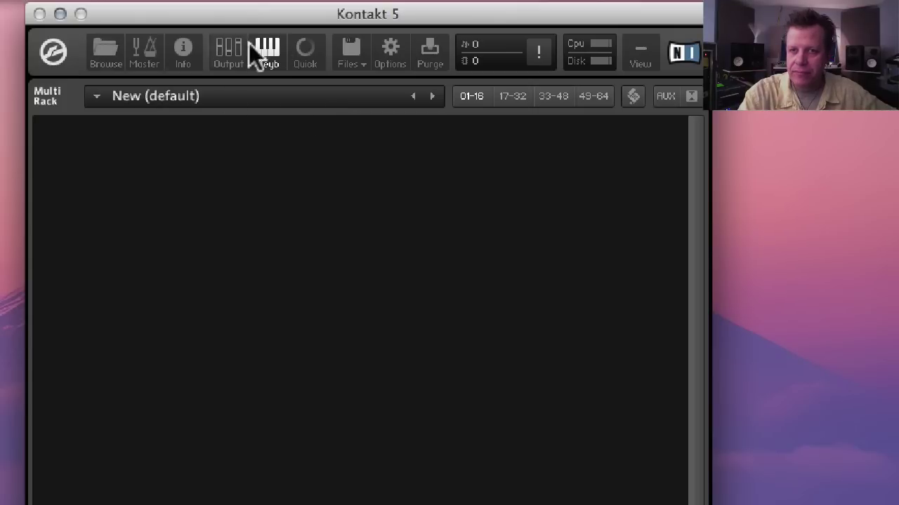
Create a new empty New (default) instrument on output st. 1, MIDI omni, from the Files menu.
{"action": "left_click", "coordinate": [348, 48]}
{"action": "left_click", "coordinate": [368, 81]}
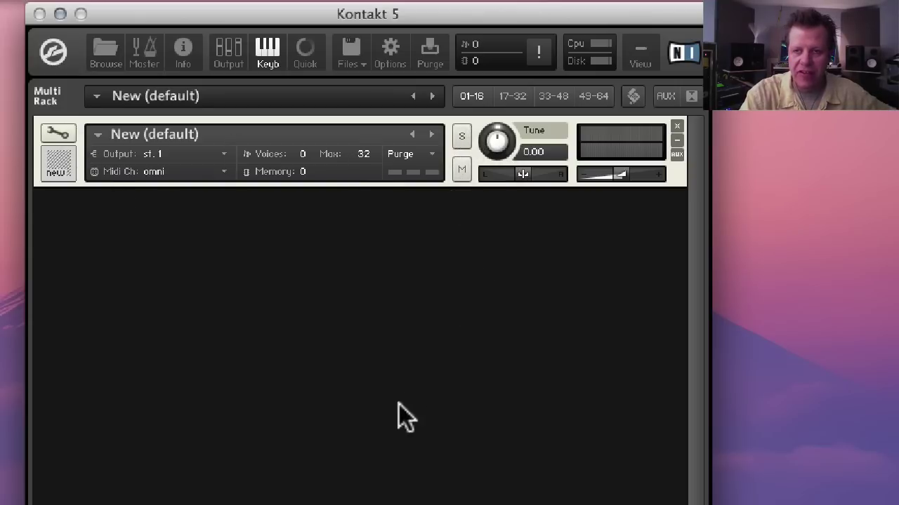
Enter Instrument Edit Mode and look through the Group InsertFx and Send FX menus, adding nothing.
{"action": "left_click", "coordinate": [59, 137]}
{"action": "scroll", "coordinate": [191, 243], "scroll_direction": "down", "scroll_amount": 3}
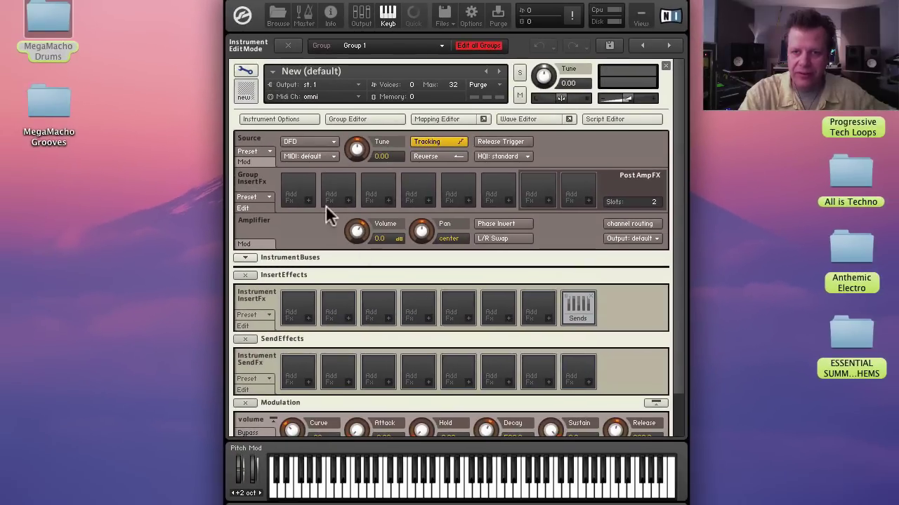
{"action": "left_click", "coordinate": [307, 197]}
{"action": "mouse_move", "coordinate": [321, 221]}
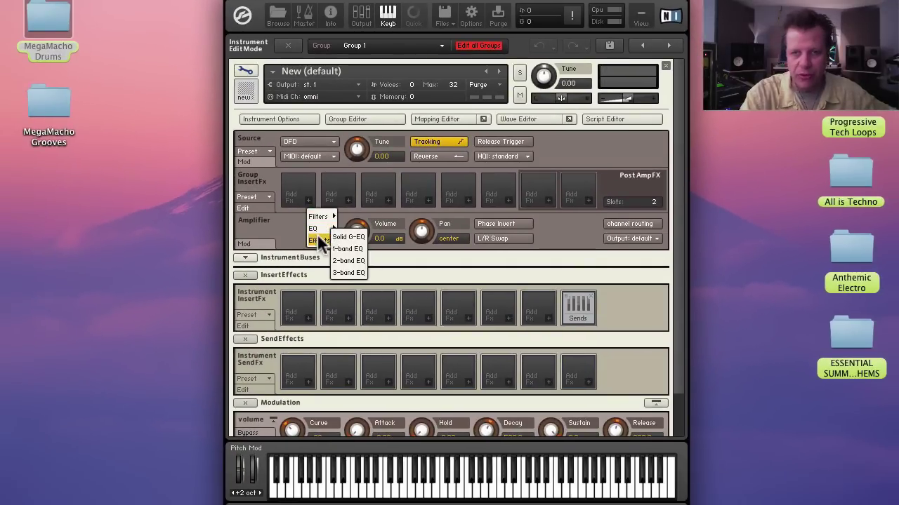
{"action": "mouse_move", "coordinate": [318, 238]}
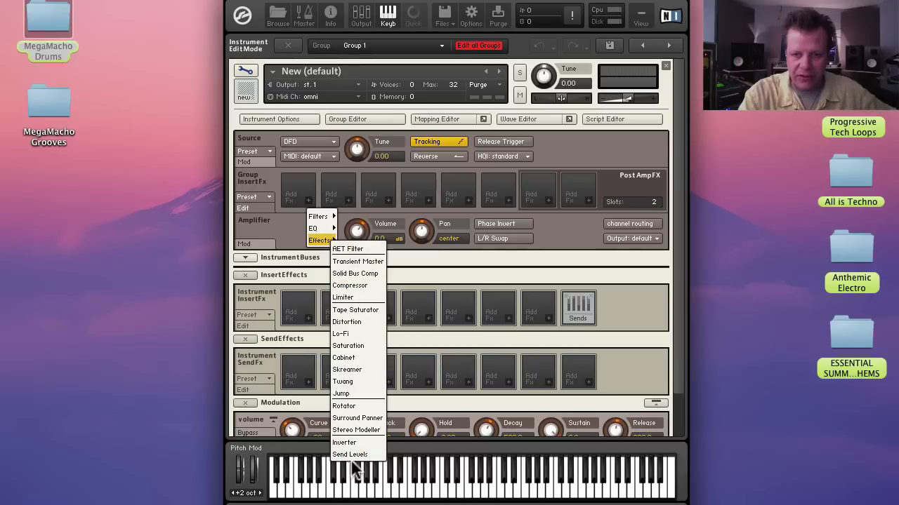
{"action": "left_click", "coordinate": [460, 272]}
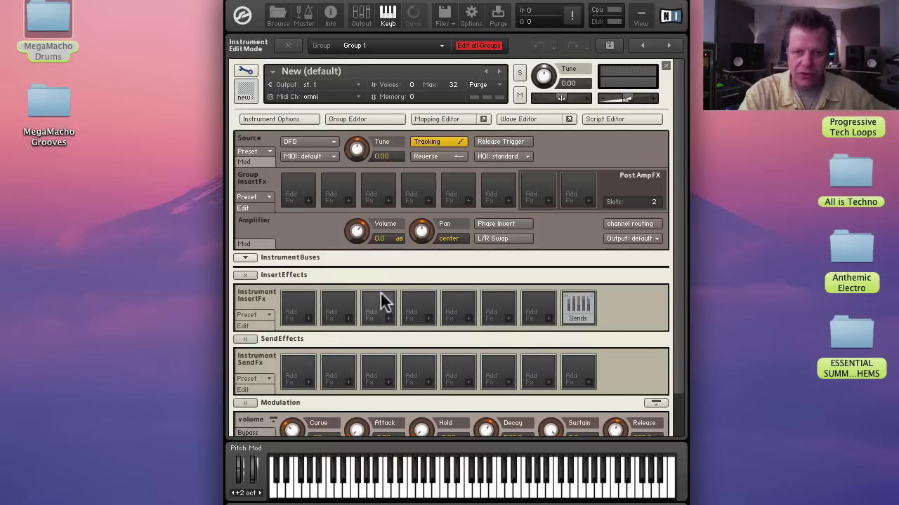
{"action": "scroll", "coordinate": [377, 323], "scroll_direction": "down", "scroll_amount": 2}
{"action": "left_click", "coordinate": [307, 333]}
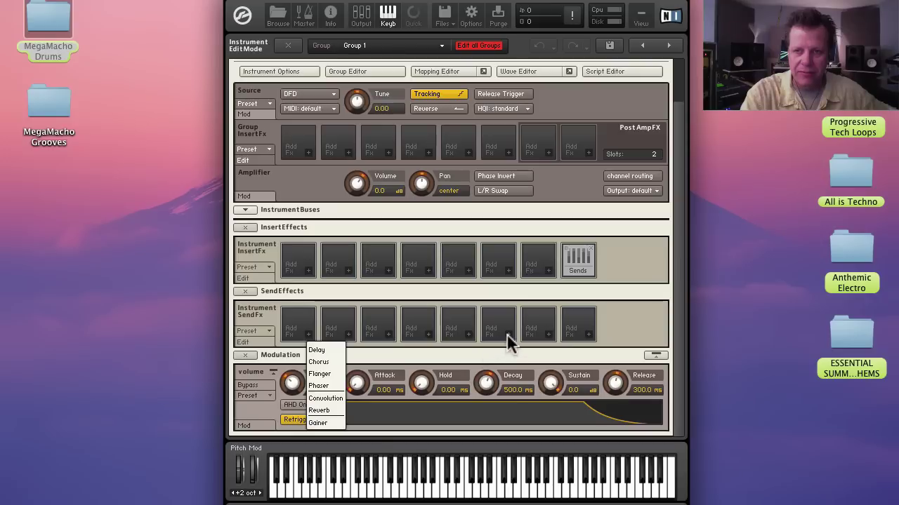
{"action": "left_click", "coordinate": [507, 336]}
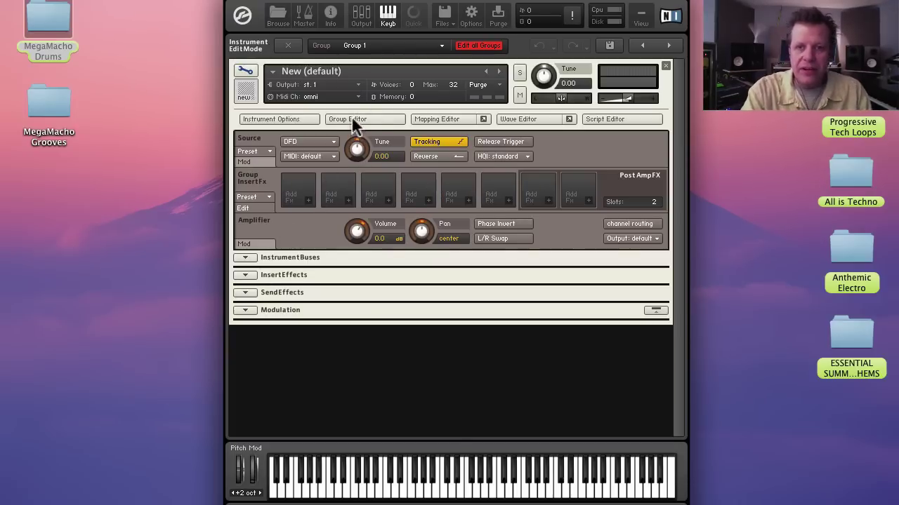
Show the Group, Mapping and Wave editors, then switch over to Chrome.
{"action": "left_click", "coordinate": [338, 116]}
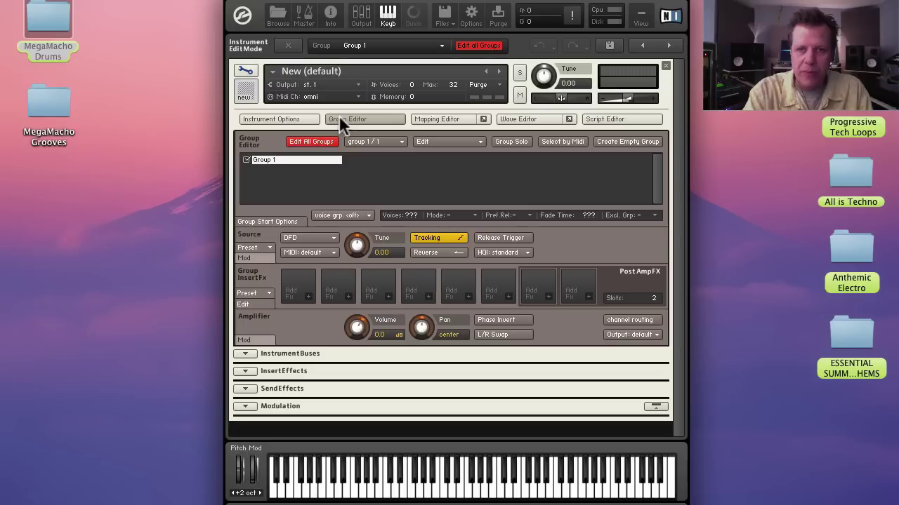
{"action": "left_click", "coordinate": [458, 120]}
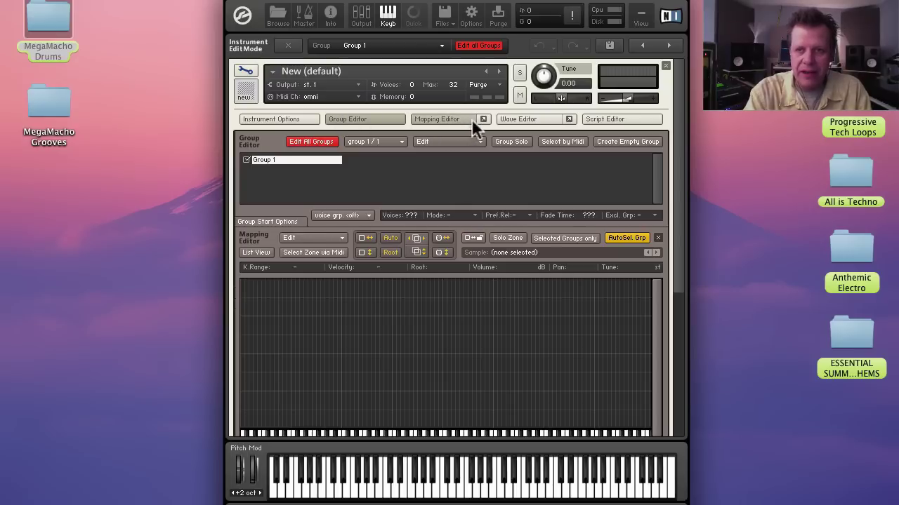
{"action": "left_click", "coordinate": [525, 118]}
{"action": "scroll", "coordinate": [494, 285], "scroll_direction": "down", "scroll_amount": 5}
{"action": "scroll", "coordinate": [494, 284], "scroll_direction": "up", "scroll_amount": 10}
{"action": "scroll", "coordinate": [494, 284], "scroll_direction": "down", "scroll_amount": 5}
{"action": "scroll", "coordinate": [493, 284], "scroll_direction": "up", "scroll_amount": 5}
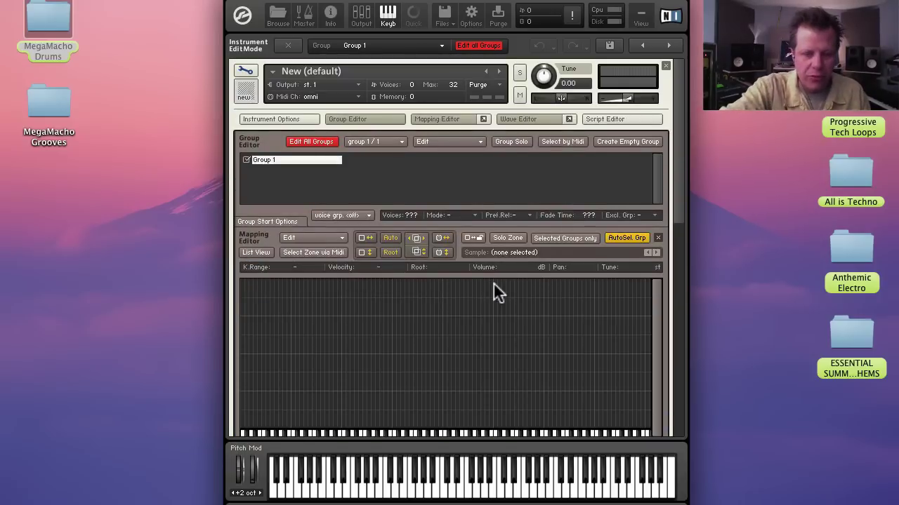
{"action": "key", "text": "super+Tab"}
{"action": "key", "text": "super+Tab"}
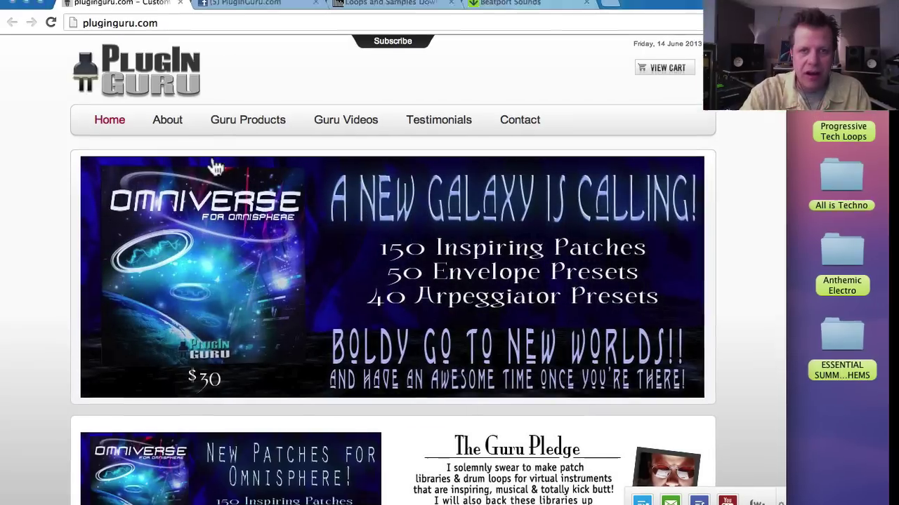
View the PlugInGuru Facebook page, then the Sounds To Sample store page.
{"action": "mouse_move", "coordinate": [250, 118]}
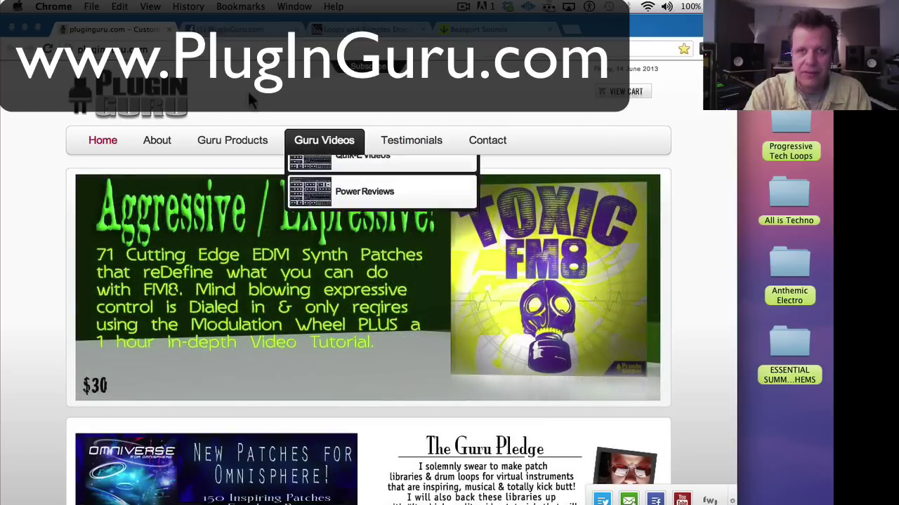
{"action": "left_click", "coordinate": [244, 29]}
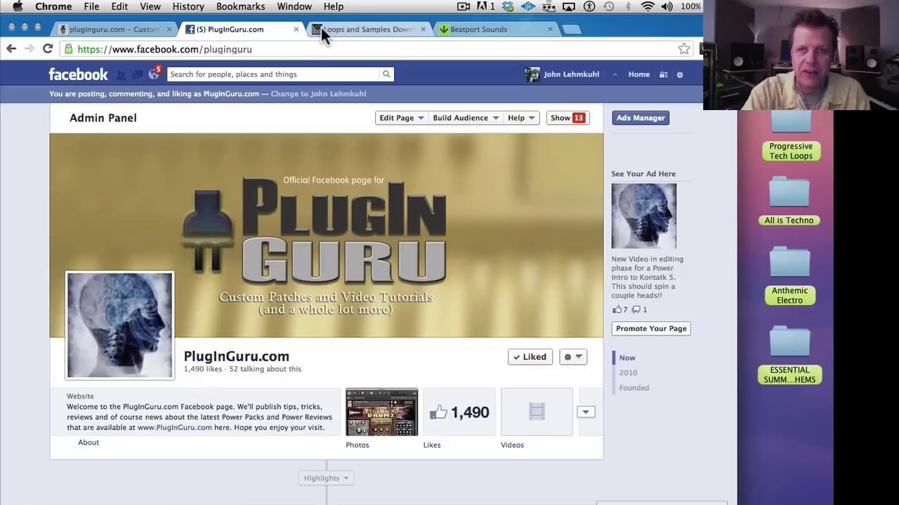
{"action": "left_click", "coordinate": [369, 28]}
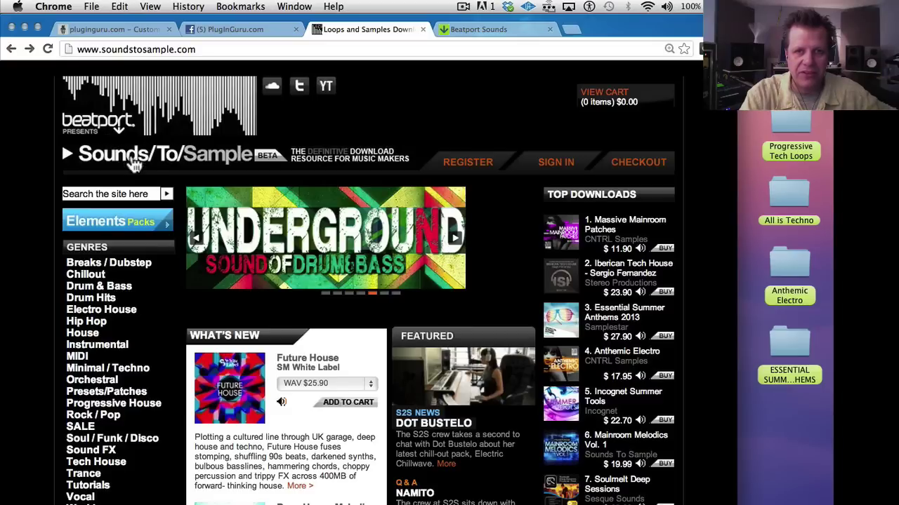
Browse the store to the Essential Summer Anthems 2013 page, then hide Chrome to reveal Kontakt.
{"action": "left_click", "coordinate": [481, 28]}
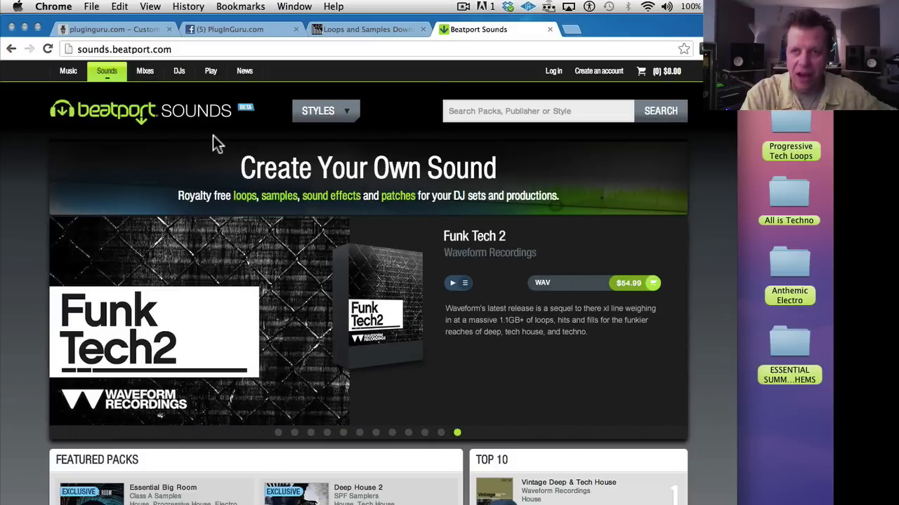
{"action": "left_click", "coordinate": [11, 49]}
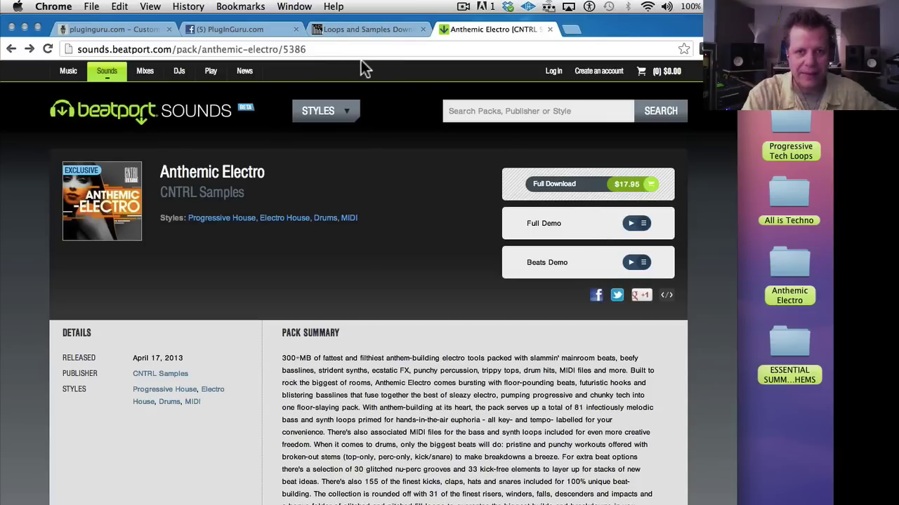
{"action": "left_click", "coordinate": [374, 29]}
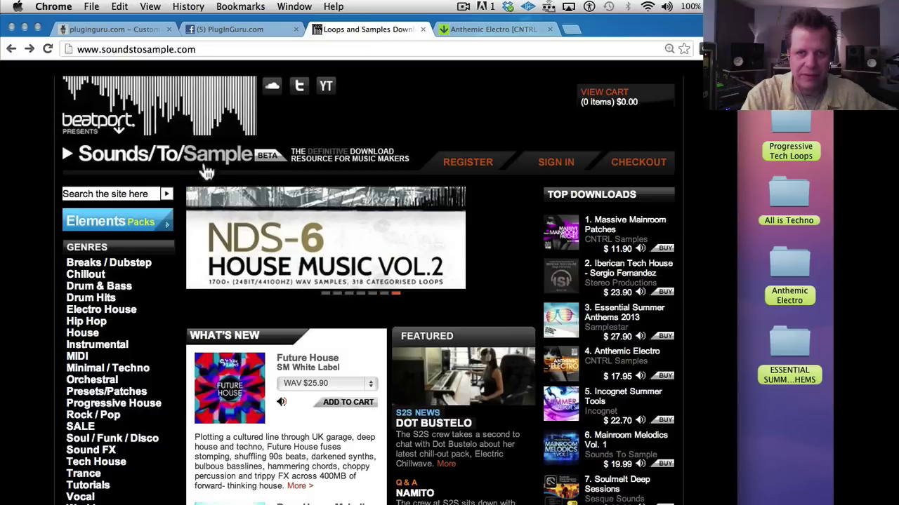
{"action": "left_click", "coordinate": [29, 49]}
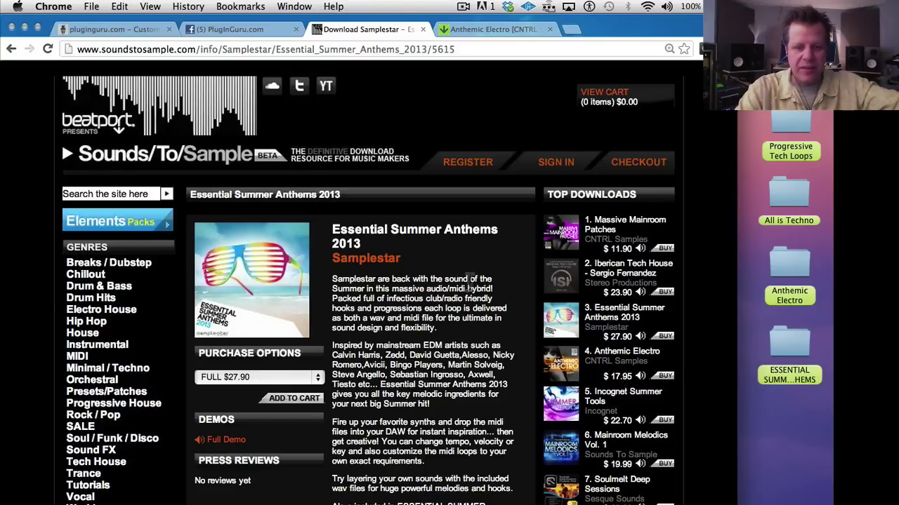
{"action": "key", "text": "super+h"}
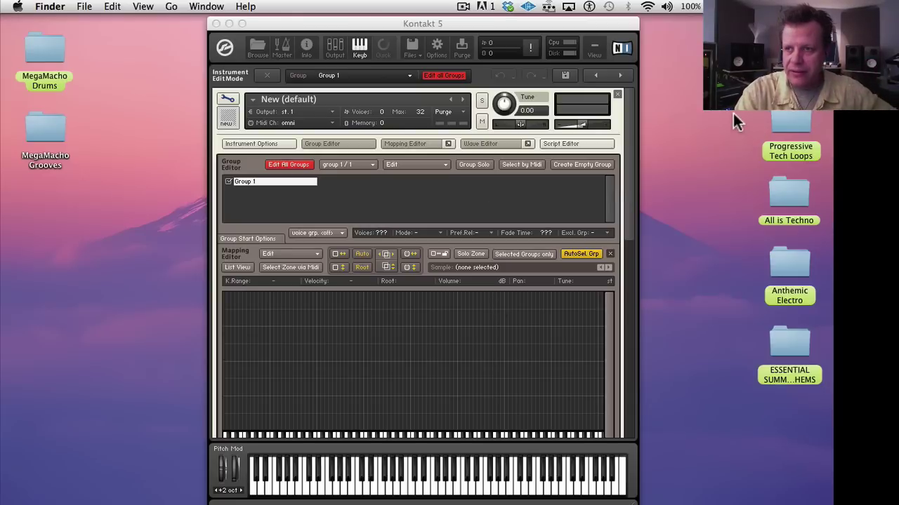
Open All is Techno > DRUMS LOOPS and place the file window beside Kontakt's mapping area.
{"action": "double_click", "coordinate": [799, 192]}
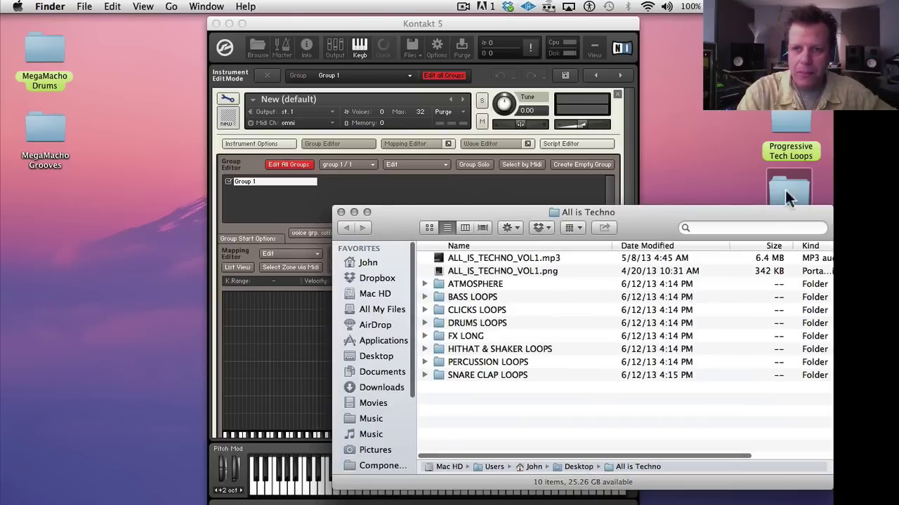
{"action": "double_click", "coordinate": [480, 322]}
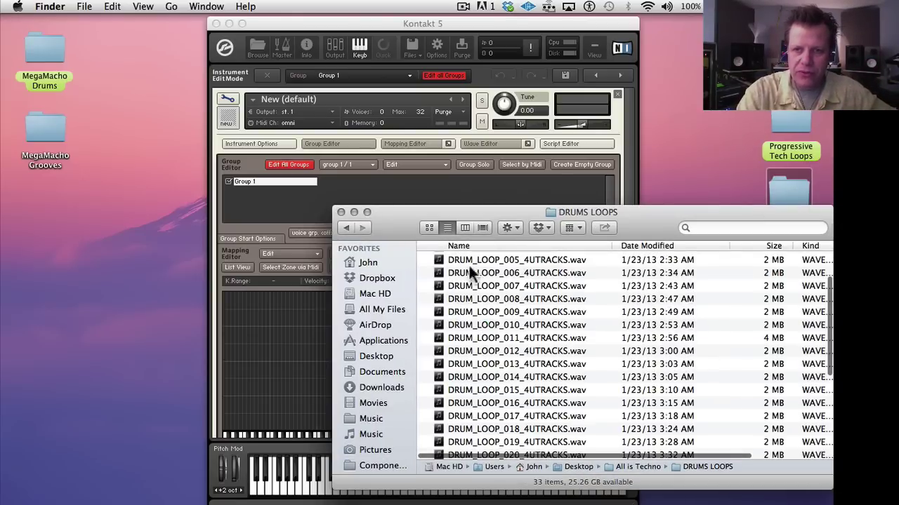
{"action": "left_click_drag", "start_coordinate": [404, 211], "coordinate": [623, 128]}
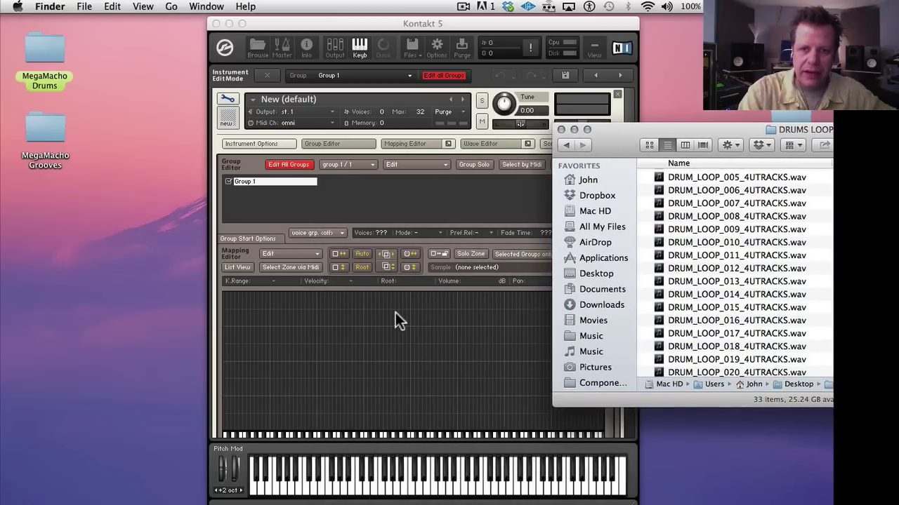
{"action": "scroll", "coordinate": [395, 313], "scroll_direction": "down", "scroll_amount": 4}
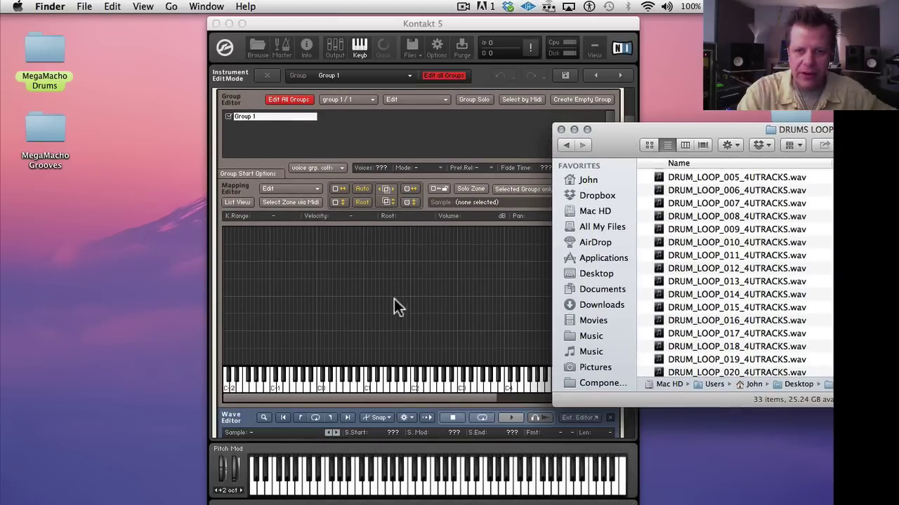
{"action": "left_click", "coordinate": [466, 263]}
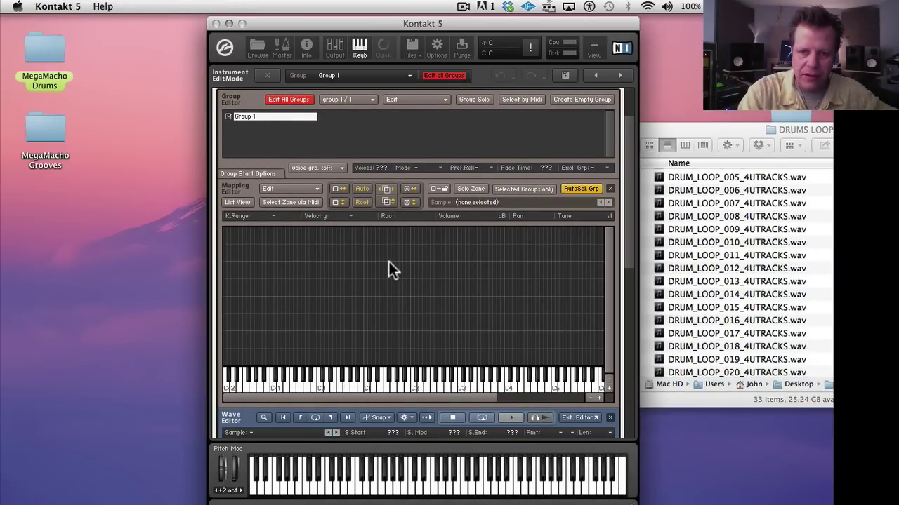
{"action": "left_click", "coordinate": [758, 230]}
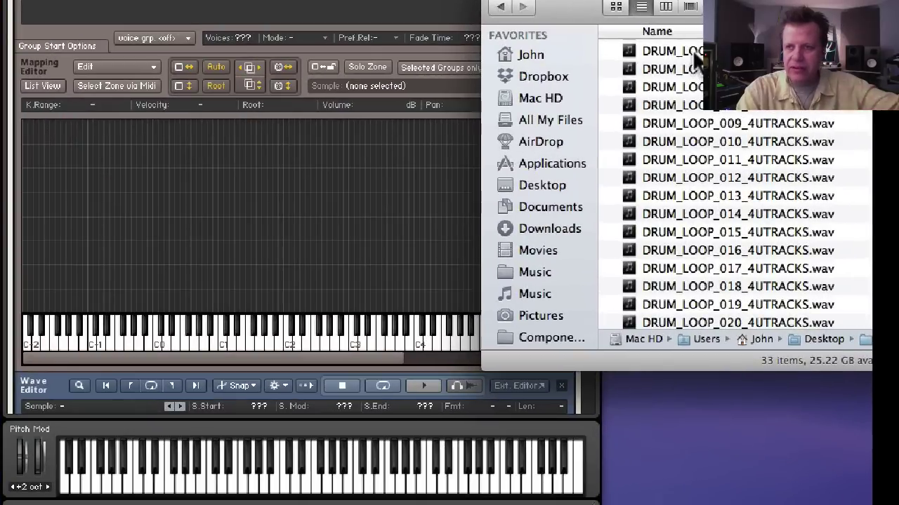
Map DRUM_LOOP_001–012 as twelve single-key zones starting around C1.
{"action": "left_click", "coordinate": [704, 178]}
{"action": "scroll", "coordinate": [705, 181], "scroll_direction": "up", "scroll_amount": 2}
{"action": "left_click", "coordinate": [695, 51]}
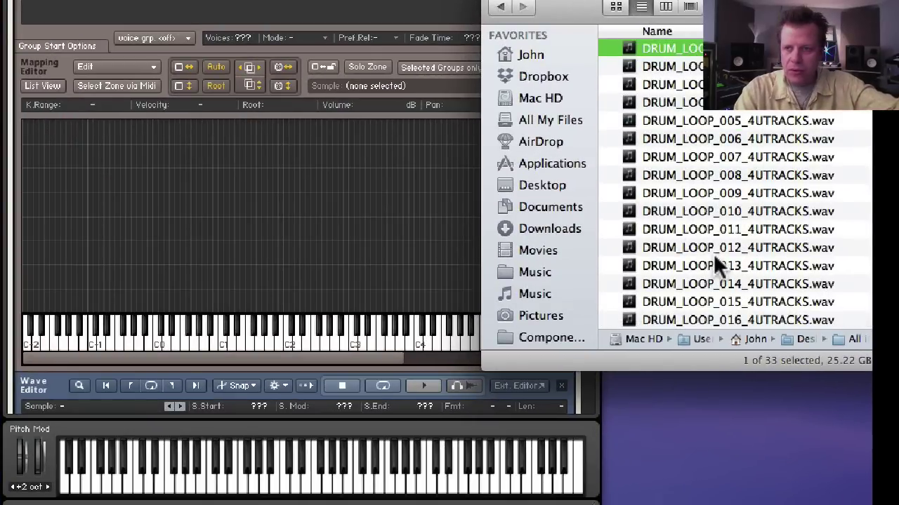
{"action": "scroll", "coordinate": [693, 263], "scroll_direction": "down", "scroll_amount": 1}
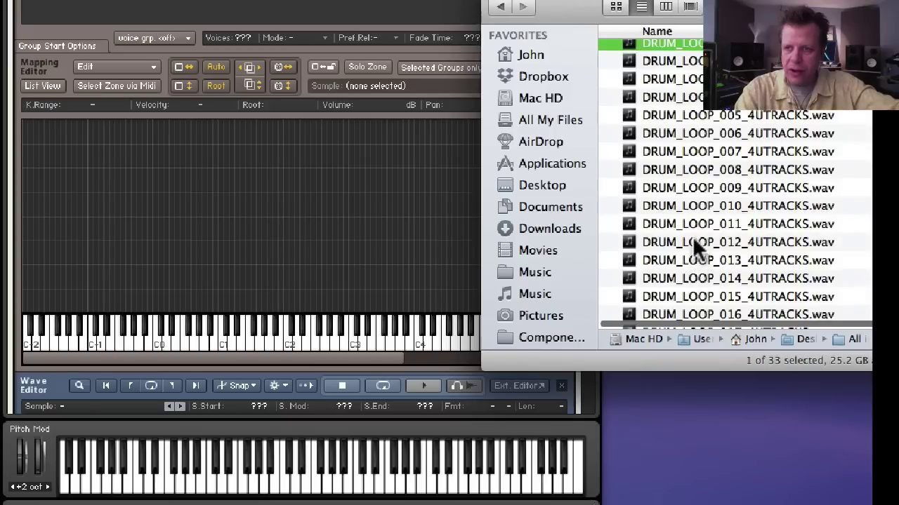
{"action": "left_click", "coordinate": [693, 237], "text": "shift"}
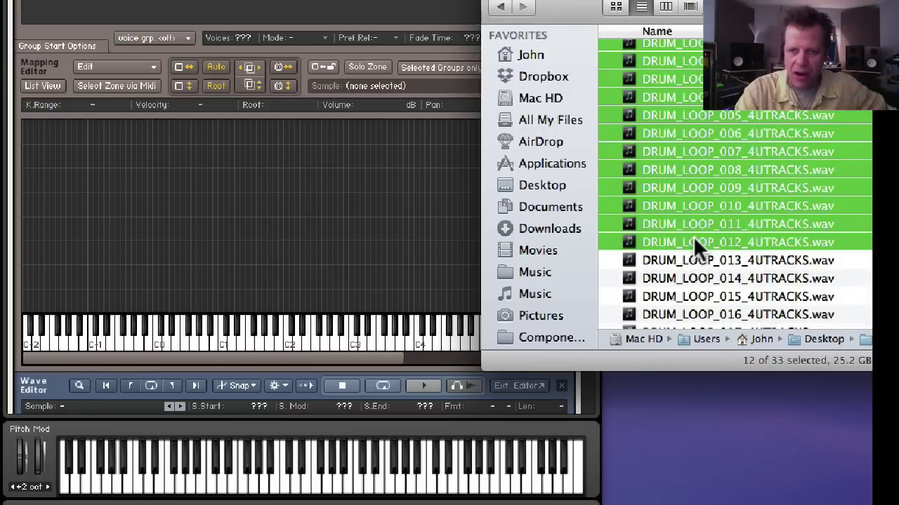
{"action": "left_click_drag", "start_coordinate": [691, 236], "coordinate": [221, 290]}
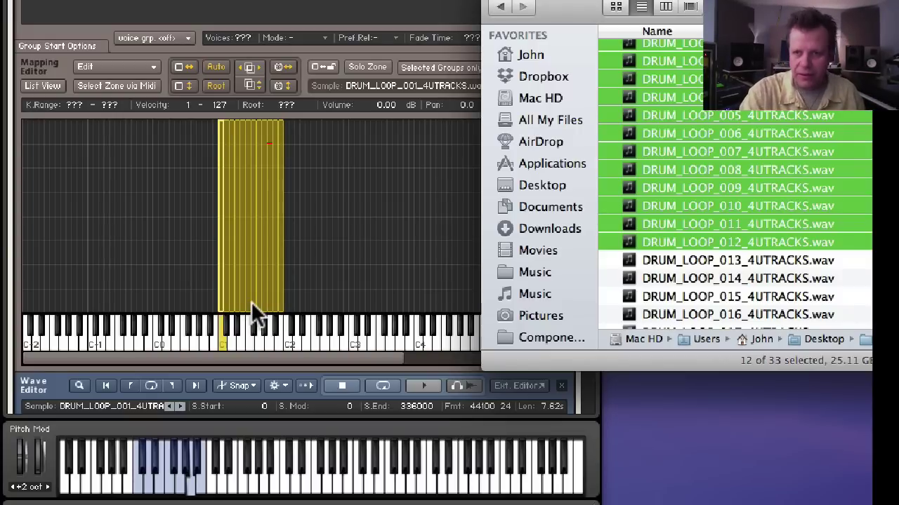
{"action": "left_click", "coordinate": [500, 7]}
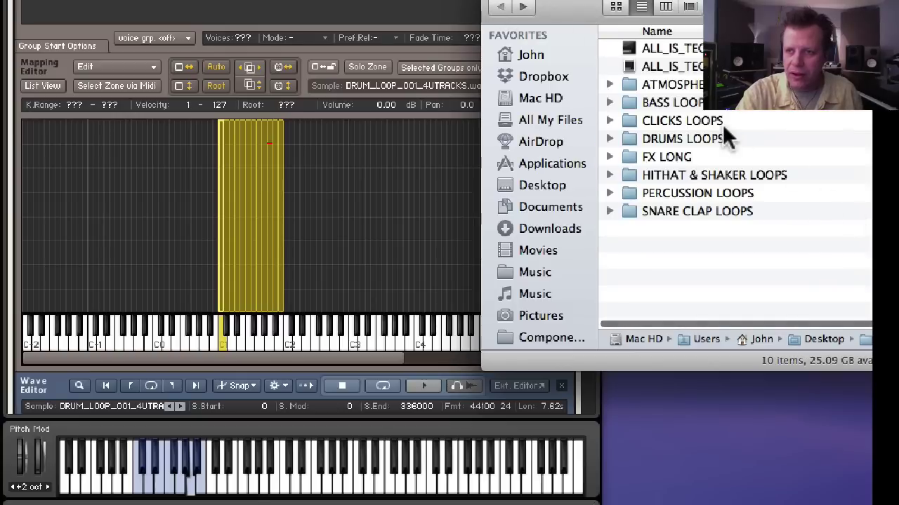
Map BASS_LOOP_01–12 from the BASS LOOPS folder as twelve zones above the drums.
{"action": "left_click", "coordinate": [676, 102]}
{"action": "double_click", "coordinate": [677, 101]}
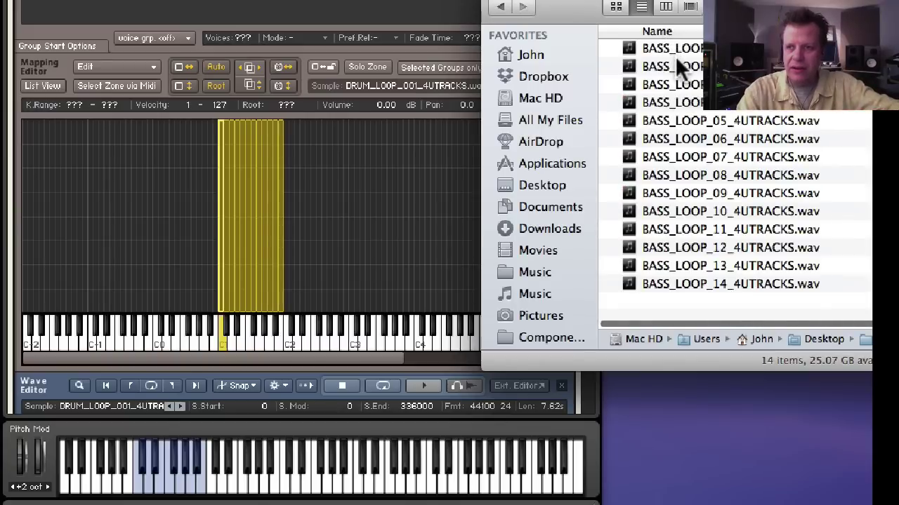
{"action": "left_click", "coordinate": [675, 49]}
{"action": "left_click", "coordinate": [699, 240], "text": "shift"}
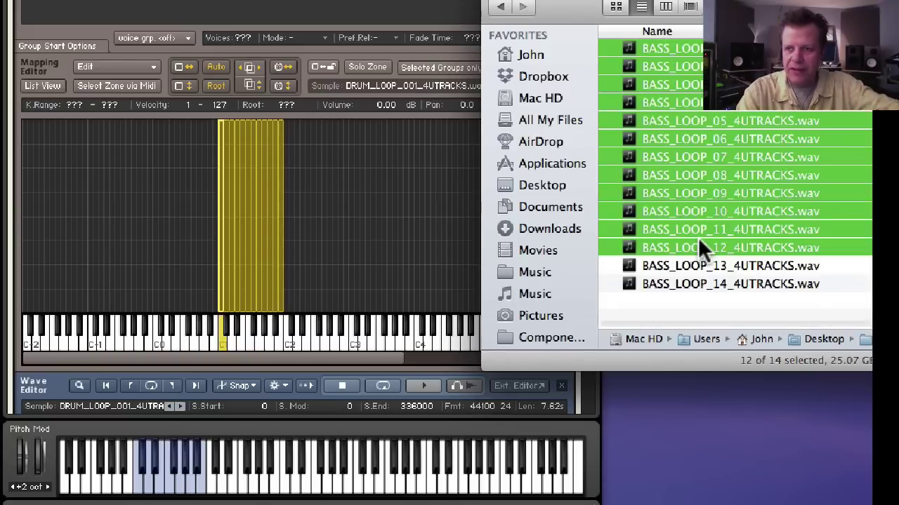
{"action": "left_click_drag", "start_coordinate": [698, 237], "coordinate": [284, 294]}
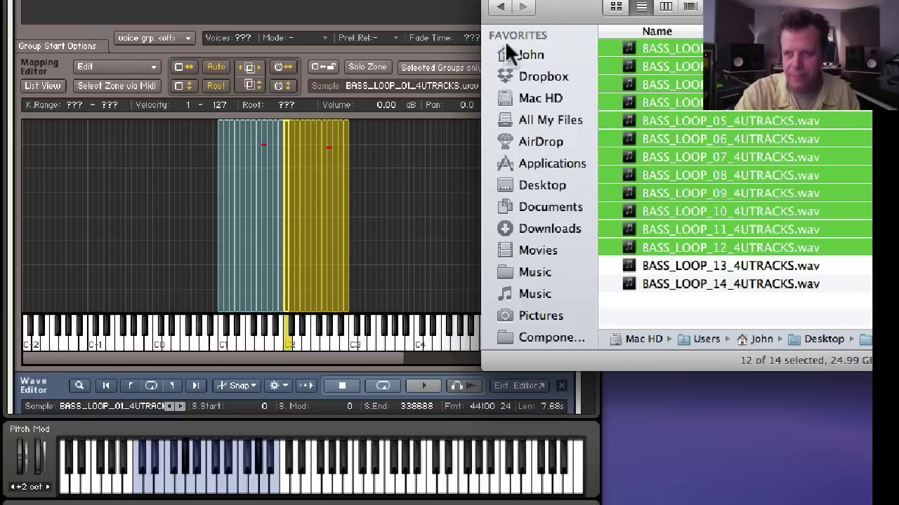
Open Anthemic Electro > synth loops and move its window up over Kontakt.
{"action": "key", "text": "super+w"}
{"action": "double_click", "coordinate": [814, 179]}
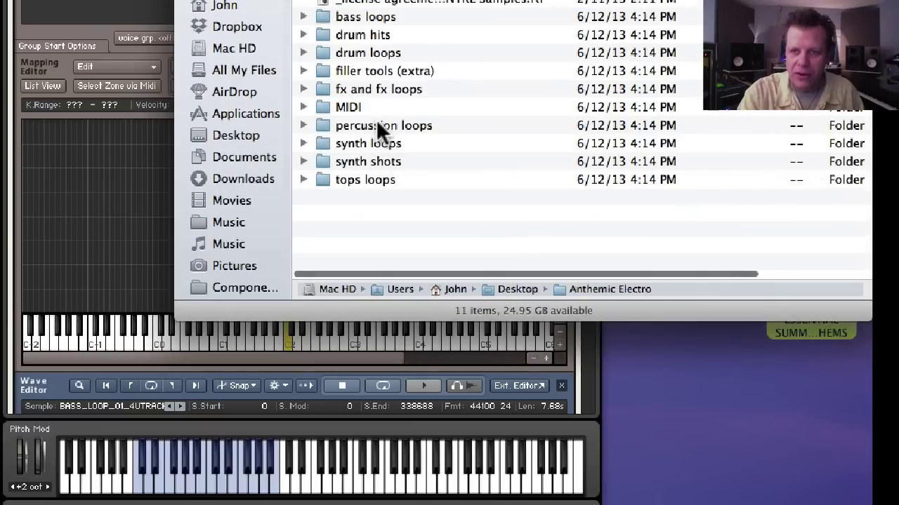
{"action": "double_click", "coordinate": [378, 143]}
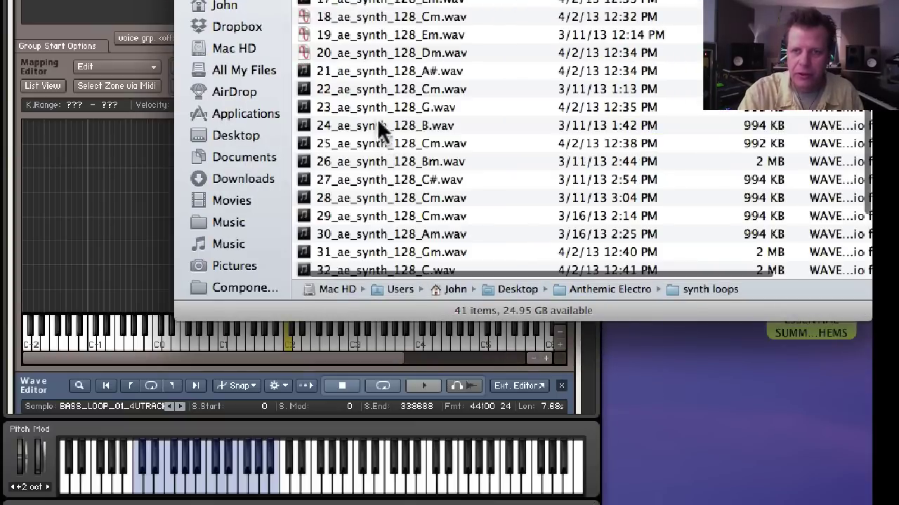
{"action": "left_click_drag", "start_coordinate": [523, 310], "coordinate": [576, 209]}
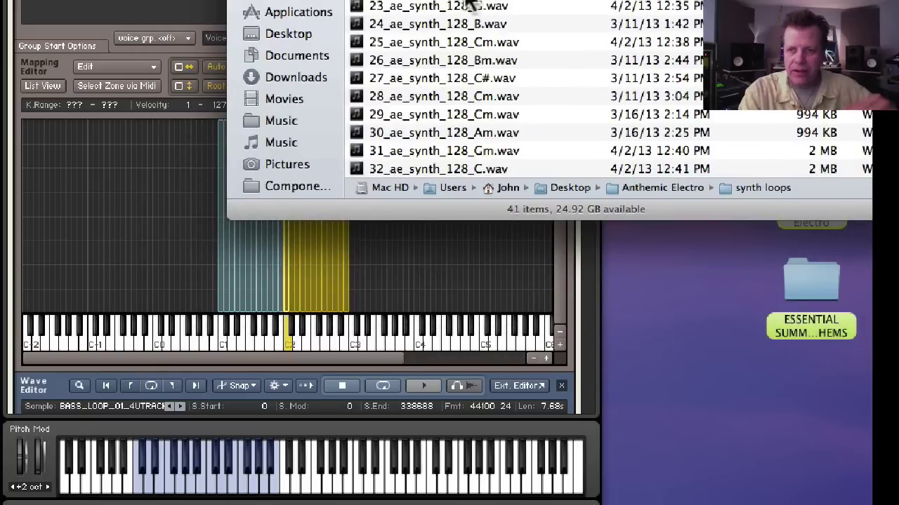
Map twelve chosen ae_synth loops, including 08, 12, 18, 21, 26, 32, 37 and 40, above the bass zones.
{"action": "left_click", "coordinate": [432, 60], "text": "super"}
{"action": "scroll", "coordinate": [433, 100], "scroll_direction": "down", "scroll_amount": 5}
{"action": "left_click", "coordinate": [434, 98], "text": "super"}
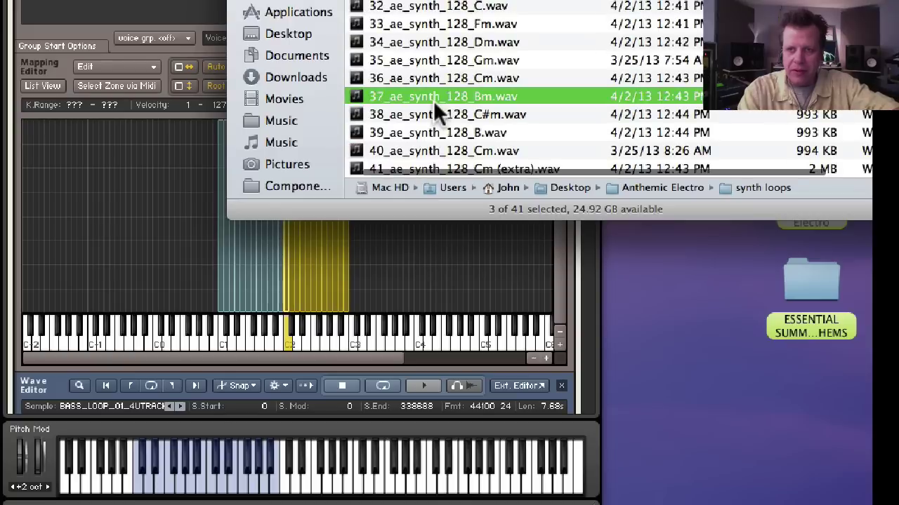
{"action": "left_click", "coordinate": [431, 8], "text": "super"}
{"action": "scroll", "coordinate": [431, 16], "scroll_direction": "down", "scroll_amount": 2}
{"action": "left_click", "coordinate": [439, 150], "text": "super"}
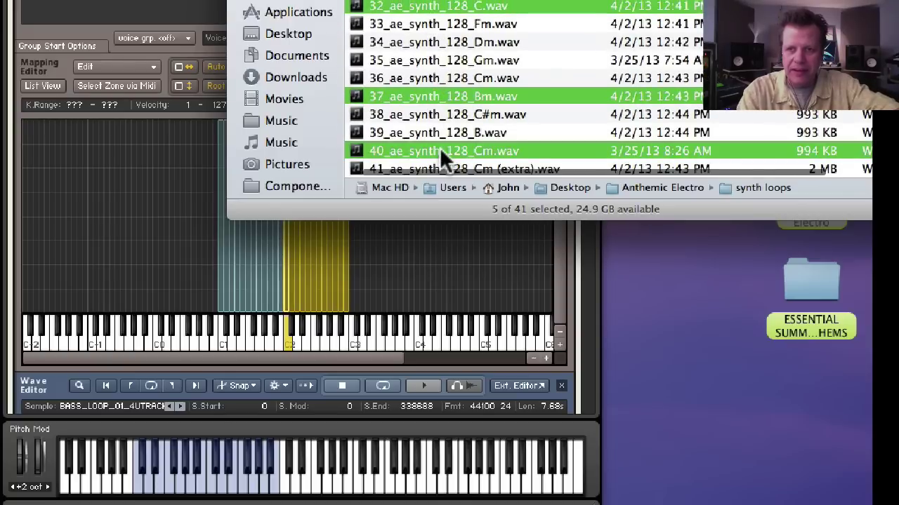
{"action": "scroll", "coordinate": [435, 92], "scroll_direction": "up", "scroll_amount": 5}
{"action": "left_click", "coordinate": [435, 8], "text": "super"}
{"action": "scroll", "coordinate": [435, 92], "scroll_direction": "up", "scroll_amount": 3}
{"action": "left_click", "coordinate": [435, 62], "text": "super"}
{"action": "scroll", "coordinate": [435, 70], "scroll_direction": "up", "scroll_amount": 5}
{"action": "left_click", "coordinate": [436, 70], "text": "super"}
{"action": "scroll", "coordinate": [435, 70], "scroll_direction": "up", "scroll_amount": 1}
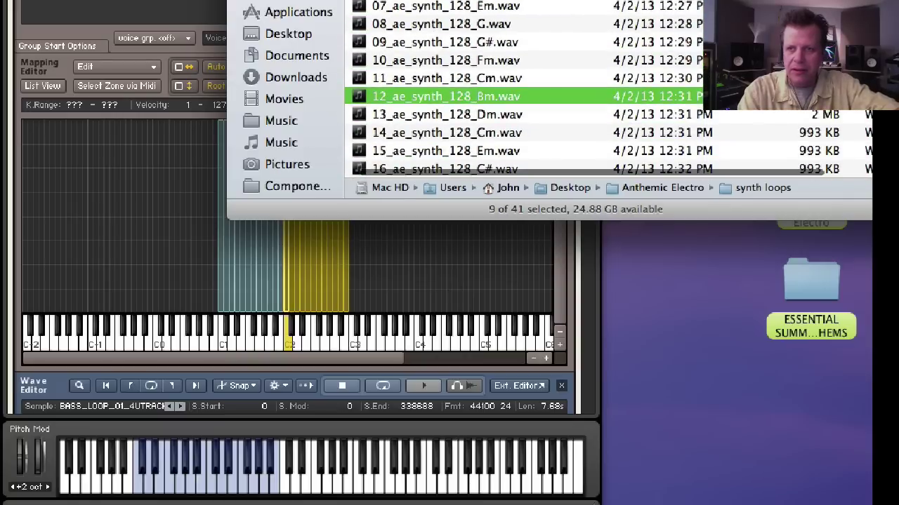
{"action": "left_click", "coordinate": [435, 25], "text": "super"}
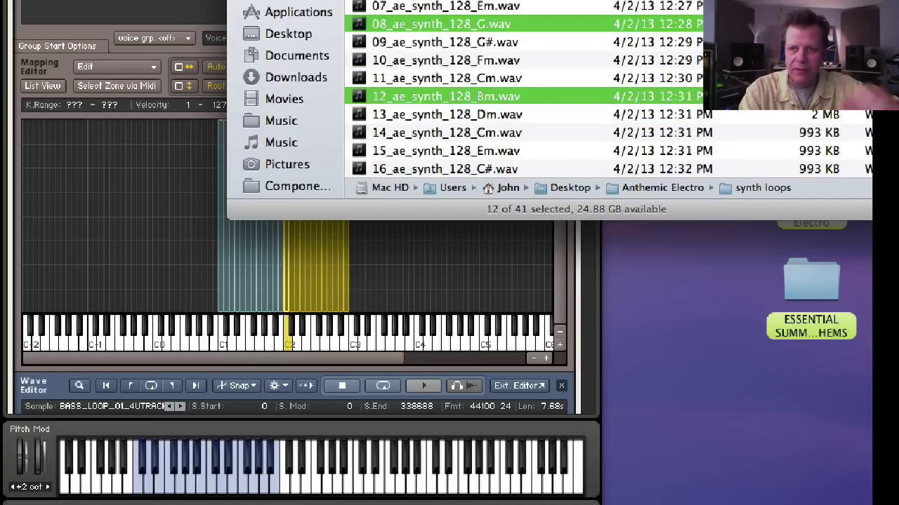
{"action": "left_click_drag", "start_coordinate": [436, 96], "coordinate": [350, 292]}
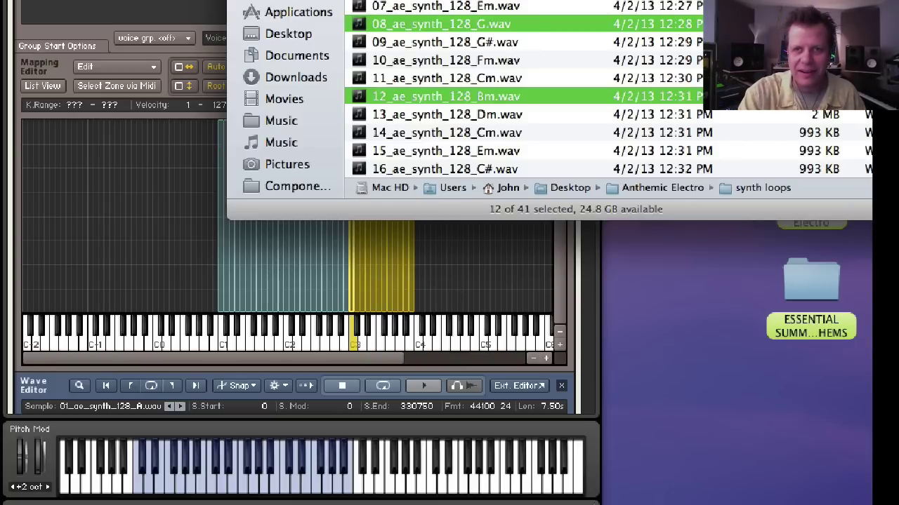
Map esa_27–38 synth loops from ESSENTIAL SUMMER ANTHEMS > 02 SYNTHS AND MELODICS as further zones.
{"action": "key", "text": "super+w"}
{"action": "double_click", "coordinate": [826, 280]}
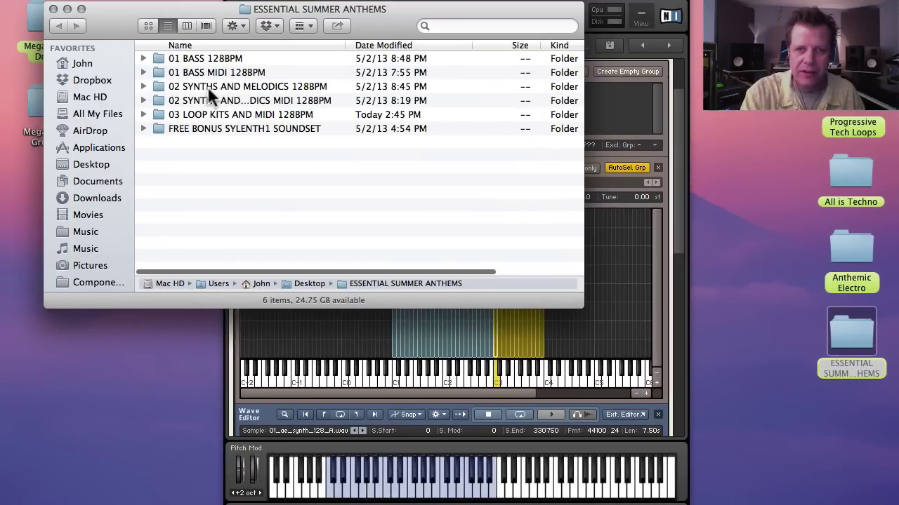
{"action": "double_click", "coordinate": [208, 87]}
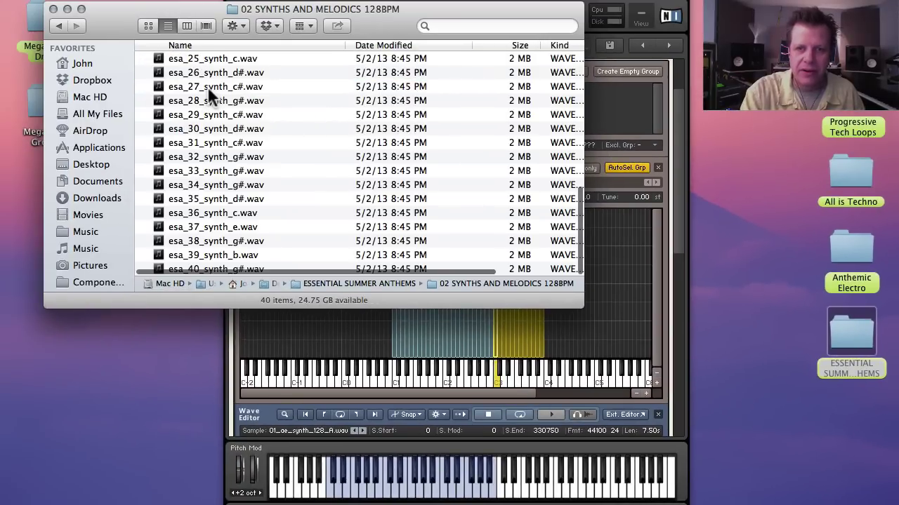
{"action": "left_click", "coordinate": [207, 86]}
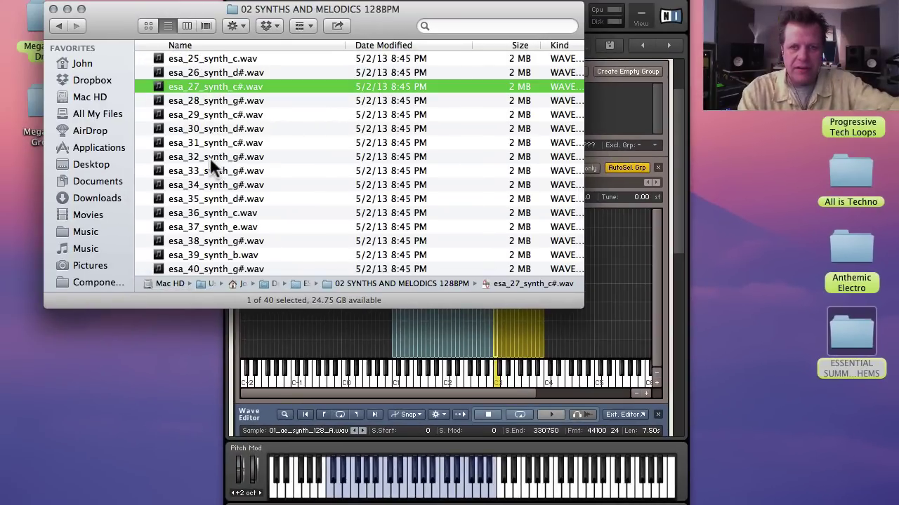
{"action": "scroll", "coordinate": [209, 157], "scroll_direction": "down", "scroll_amount": 1}
{"action": "scroll", "coordinate": [210, 157], "scroll_direction": "up", "scroll_amount": 1}
{"action": "left_click", "coordinate": [204, 214], "text": "shift"}
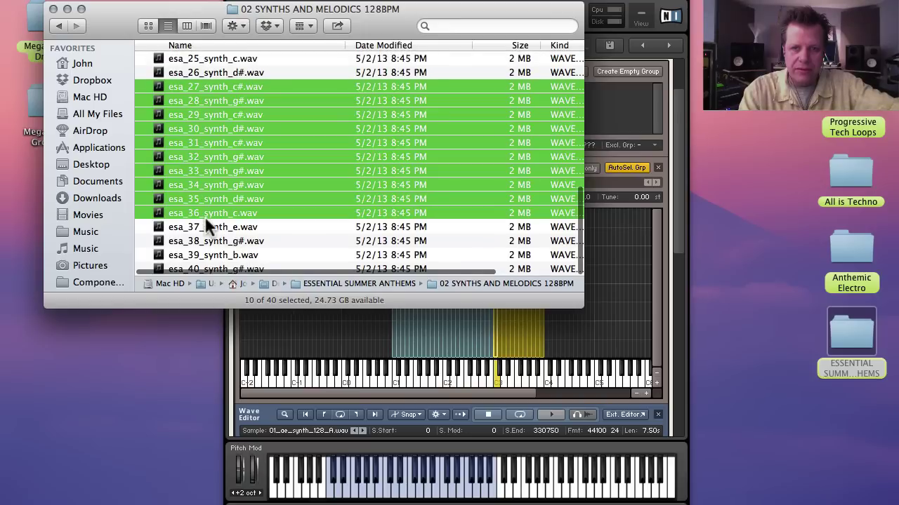
{"action": "left_click", "coordinate": [208, 236], "text": "shift"}
{"action": "left_click_drag", "start_coordinate": [209, 238], "coordinate": [546, 345]}
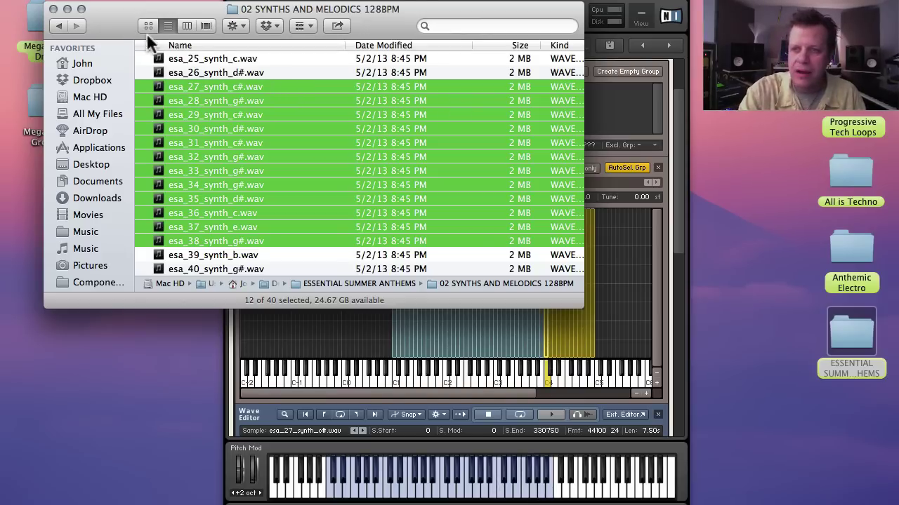
Open the Progressive Tech Loops folder and scroll to the Loop 30 files.
{"action": "left_click", "coordinate": [53, 9]}
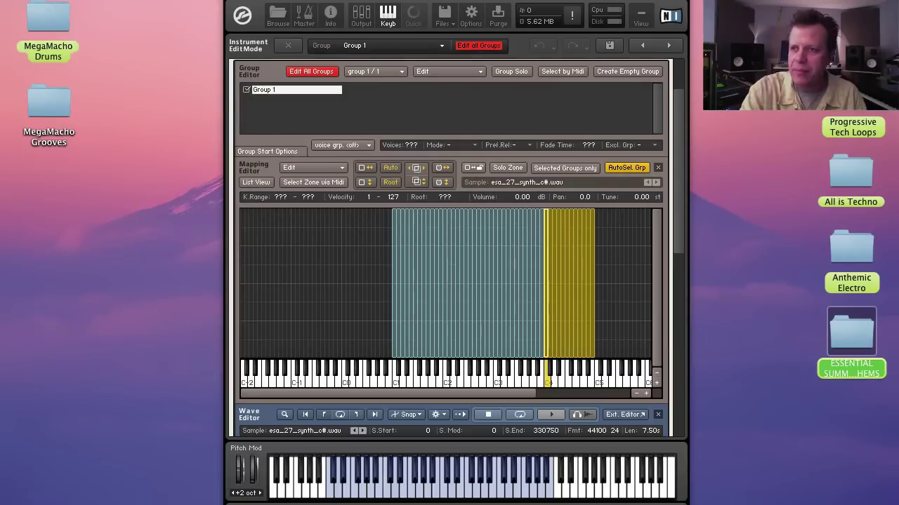
{"action": "double_click", "coordinate": [852, 127]}
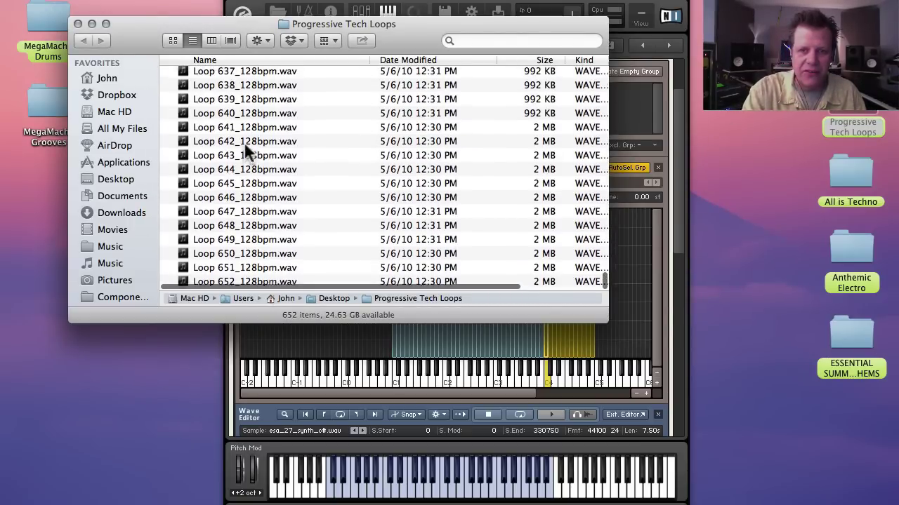
{"action": "scroll", "coordinate": [243, 142], "scroll_direction": "up", "scroll_amount": 20}
{"action": "scroll", "coordinate": [243, 147], "scroll_direction": "up", "scroll_amount": 15}
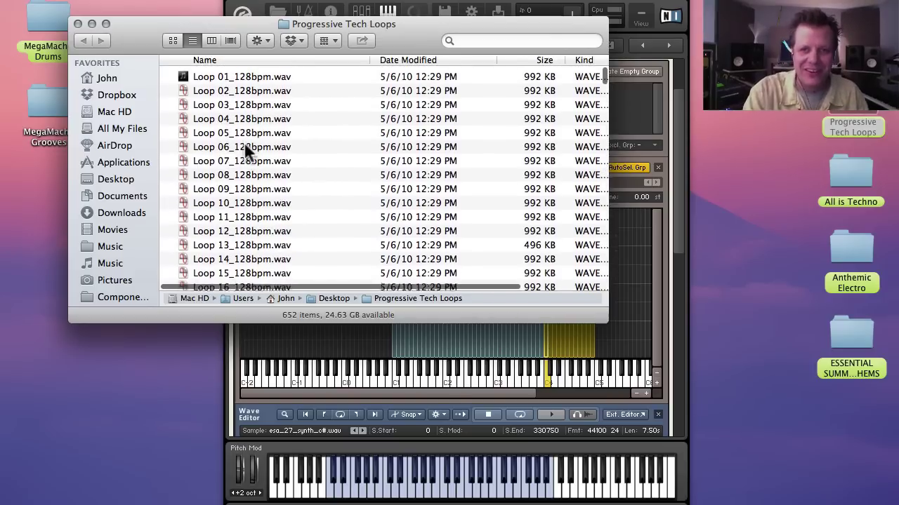
{"action": "left_click", "coordinate": [237, 118]}
{"action": "key", "text": "Down"}
{"action": "key", "text": "Down"}
{"action": "key", "text": "Down"}
{"action": "key", "text": "Down"}
{"action": "key", "text": "Down"}
{"action": "key", "text": "Down"}
{"action": "key", "text": "Down"}
{"action": "key", "text": "Down"}
{"action": "key", "text": "Down"}
{"action": "scroll", "coordinate": [254, 175], "scroll_direction": "down", "scroll_amount": 5}
{"action": "scroll", "coordinate": [254, 176], "scroll_direction": "down", "scroll_amount": 5}
Map Loop 30–53_128bpm.wav as 24 zones, then close the folder window.
{"action": "left_click", "coordinate": [254, 173]}
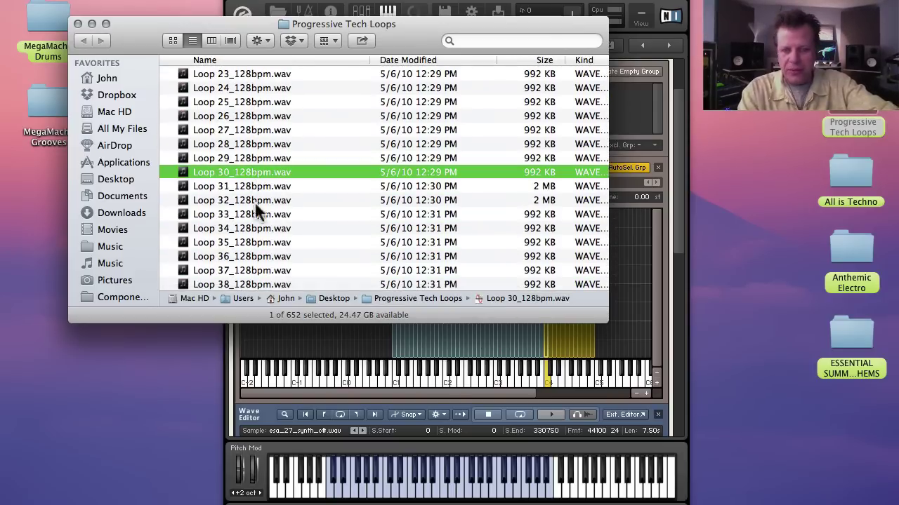
{"action": "scroll", "coordinate": [255, 246], "scroll_direction": "down", "scroll_amount": 6}
{"action": "scroll", "coordinate": [252, 236], "scroll_direction": "down", "scroll_amount": 1}
{"action": "left_click", "coordinate": [252, 236], "text": "shift"}
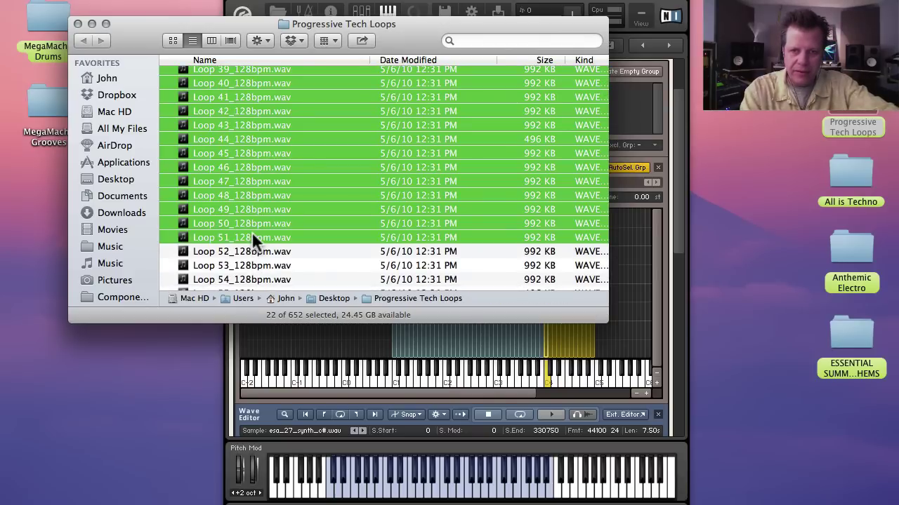
{"action": "left_click", "coordinate": [251, 264], "text": "shift"}
{"action": "left_click_drag", "start_coordinate": [252, 261], "coordinate": [595, 349]}
{"action": "left_click", "coordinate": [78, 24]}
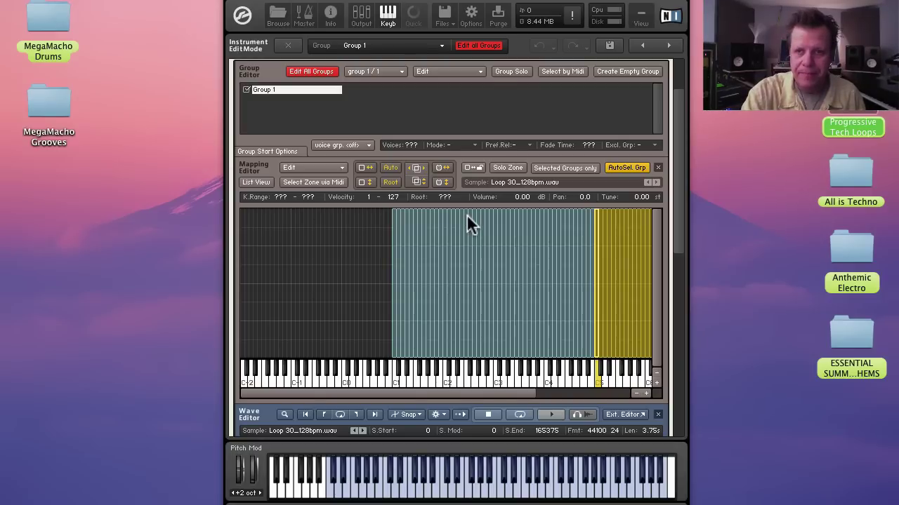
Enable Select Zone via Midi and tempo-sync the drum loop with Timemachine Pro.
{"action": "scroll", "coordinate": [467, 216], "scroll_direction": "up", "scroll_amount": 3}
{"action": "left_click", "coordinate": [313, 252]}
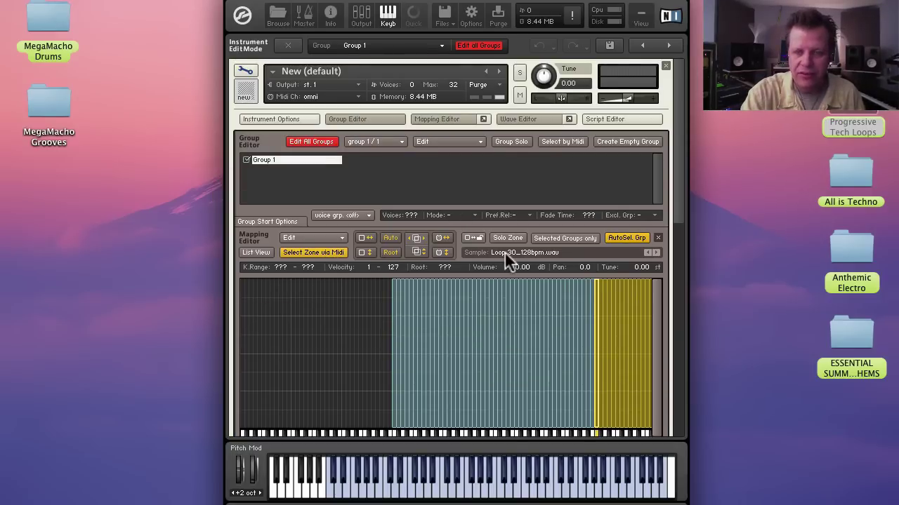
{"action": "scroll", "coordinate": [478, 199], "scroll_direction": "down", "scroll_amount": 9}
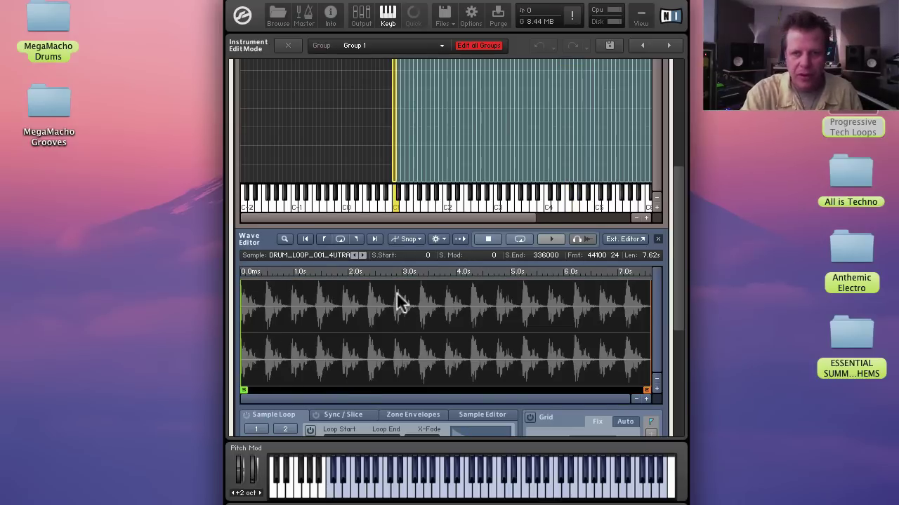
{"action": "scroll", "coordinate": [398, 301], "scroll_direction": "down", "scroll_amount": 5}
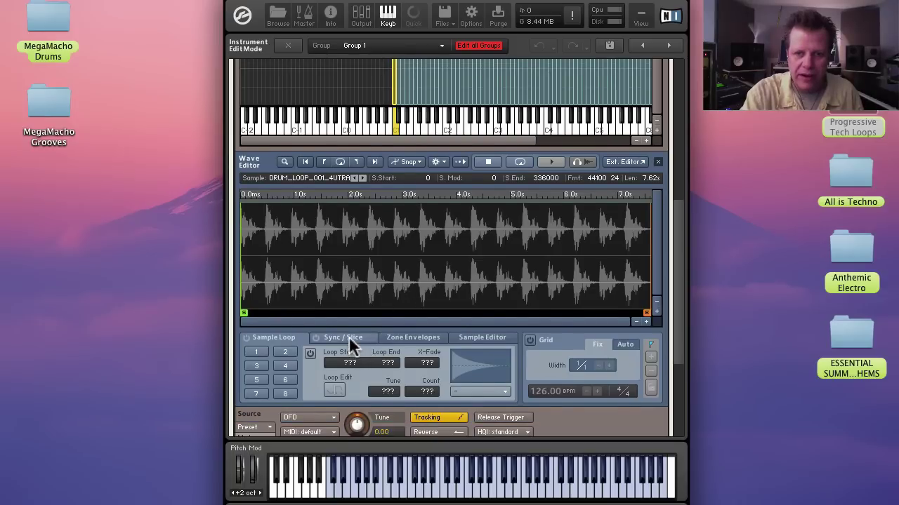
{"action": "left_click", "coordinate": [345, 337]}
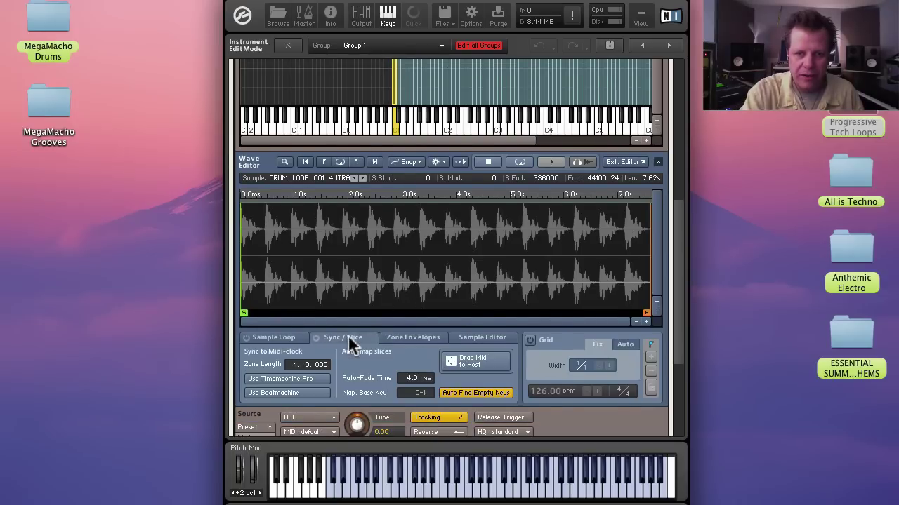
{"action": "left_click", "coordinate": [295, 377]}
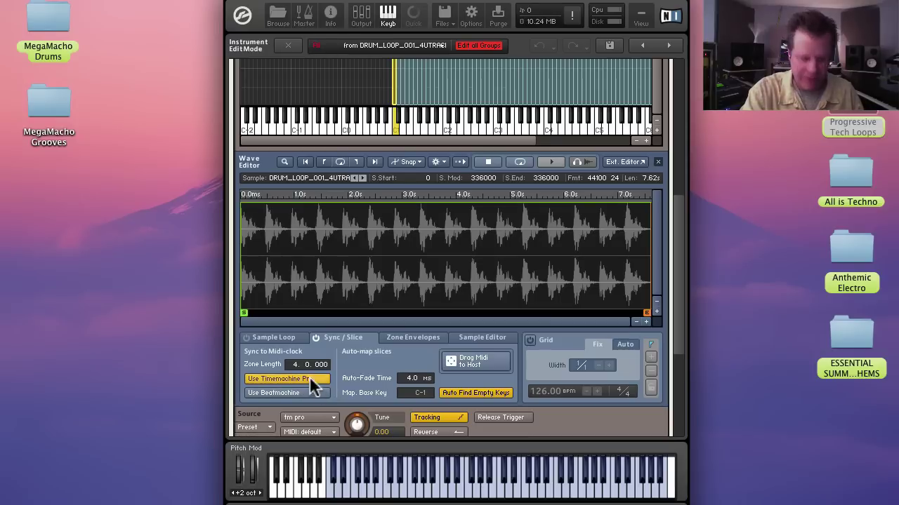
Switch the bass, 01_ae_synth_128_A, esa_27_synth_c# and Loop 30 zones to Timemachine Pro.
{"action": "left_click", "coordinate": [338, 337]}
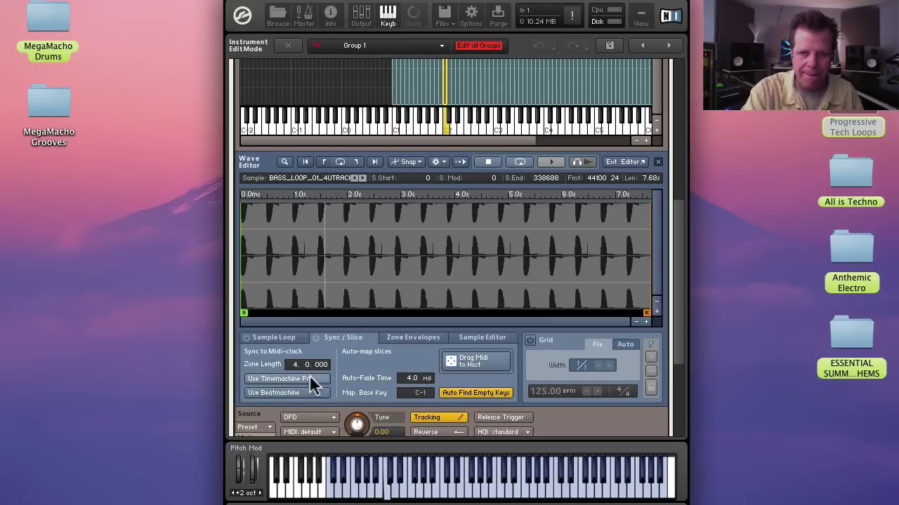
{"action": "left_click", "coordinate": [302, 376]}
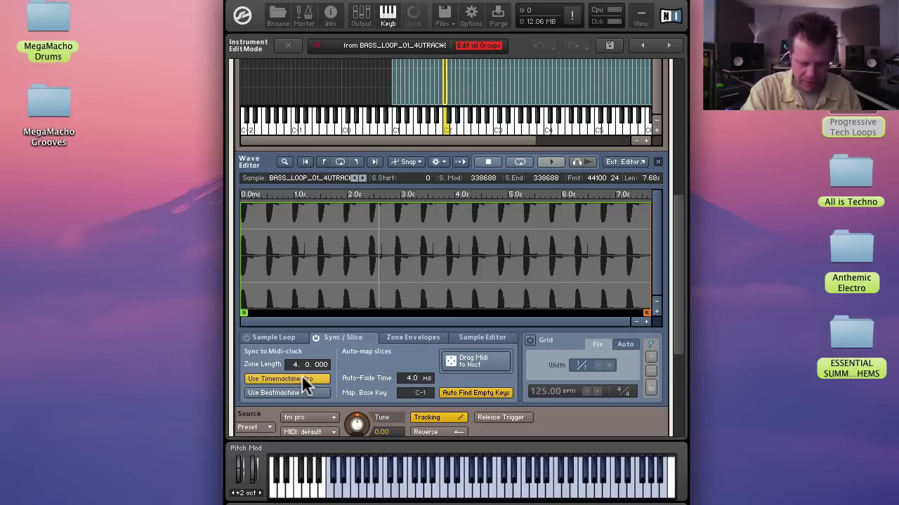
{"action": "left_click", "coordinate": [332, 337]}
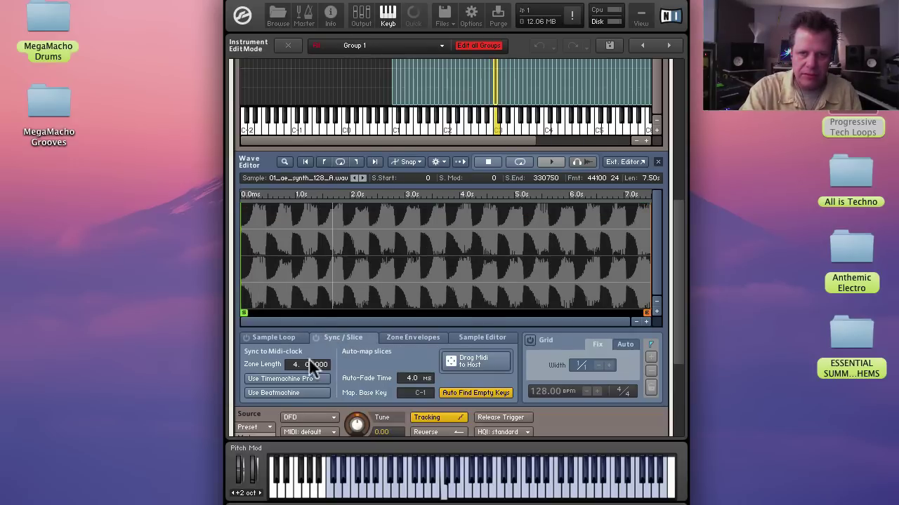
{"action": "left_click", "coordinate": [303, 375]}
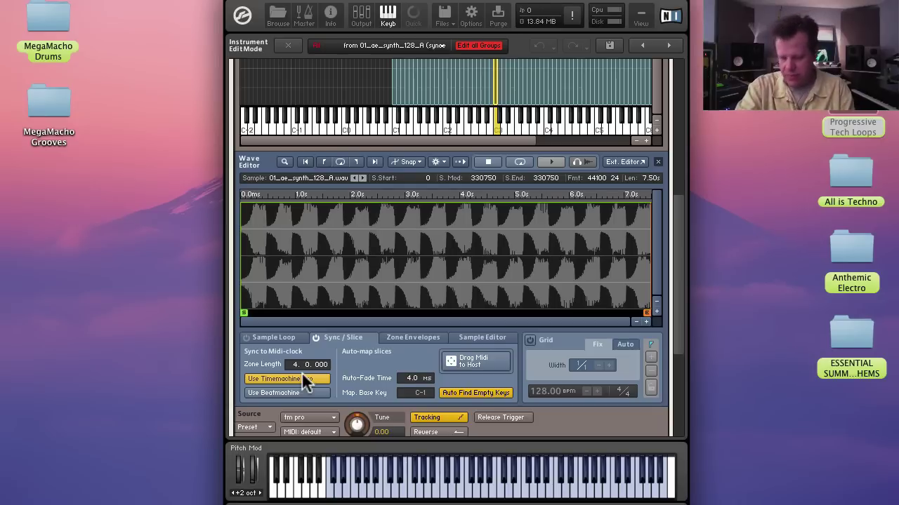
{"action": "left_click", "coordinate": [341, 336]}
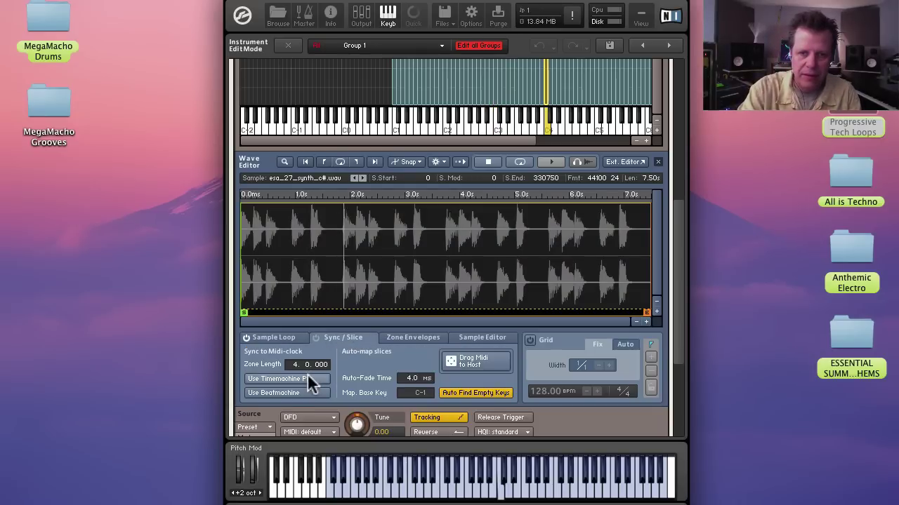
{"action": "left_click", "coordinate": [307, 374]}
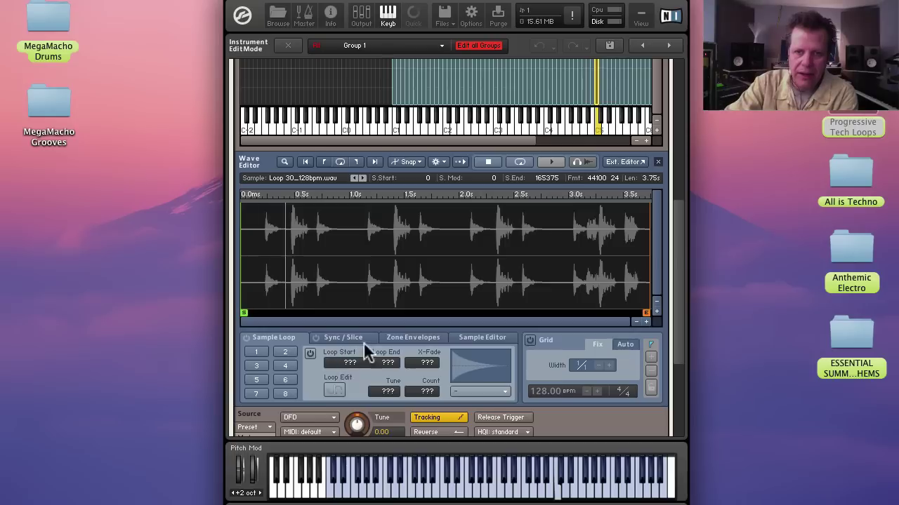
{"action": "left_click", "coordinate": [357, 337]}
{"action": "left_click", "coordinate": [278, 377]}
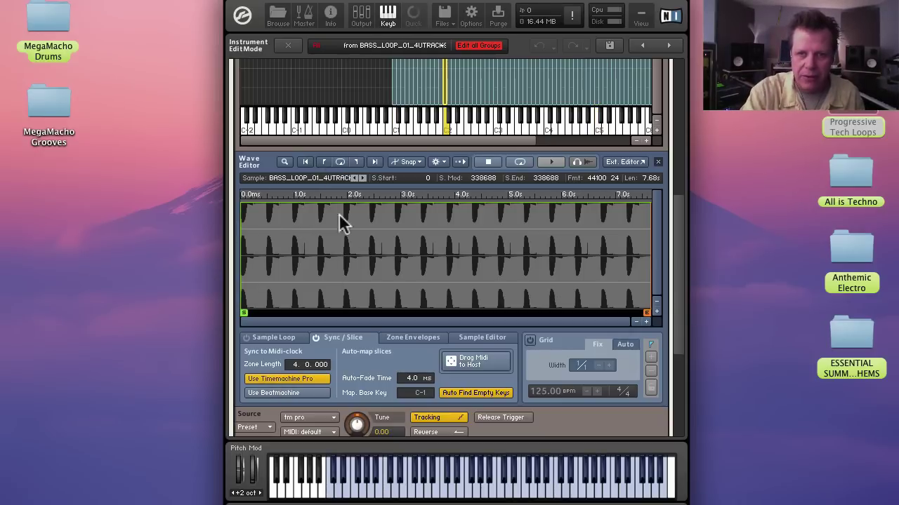
Set bass loop volume to -10.20 dB, synth tuning to 0.00 and synth volume to -7.80 dB.
{"action": "scroll", "coordinate": [357, 242], "scroll_direction": "up", "scroll_amount": 10}
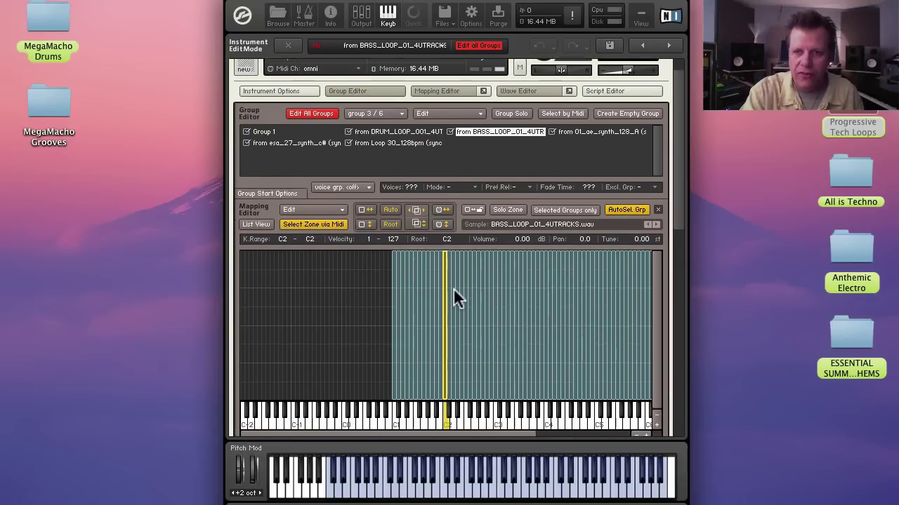
{"action": "scroll", "coordinate": [453, 290], "scroll_direction": "down", "scroll_amount": 1}
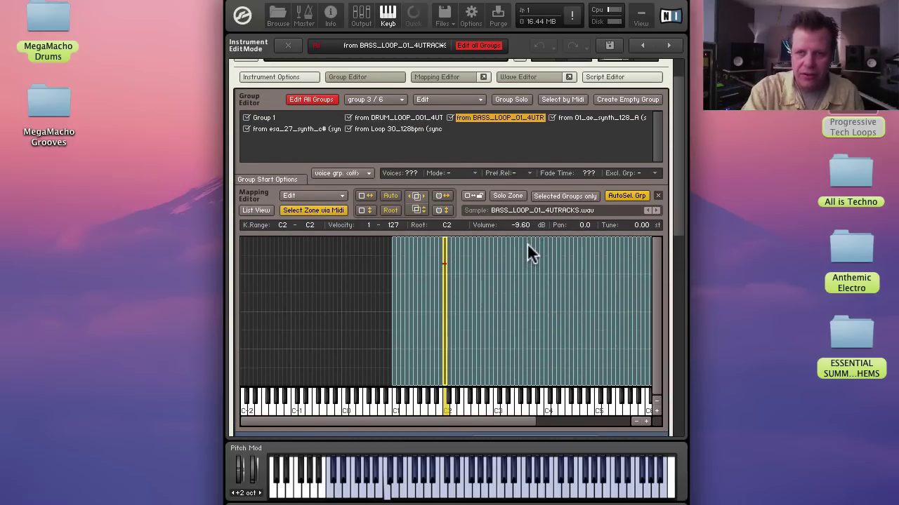
{"action": "left_click_drag", "start_coordinate": [525, 224], "coordinate": [524, 228]}
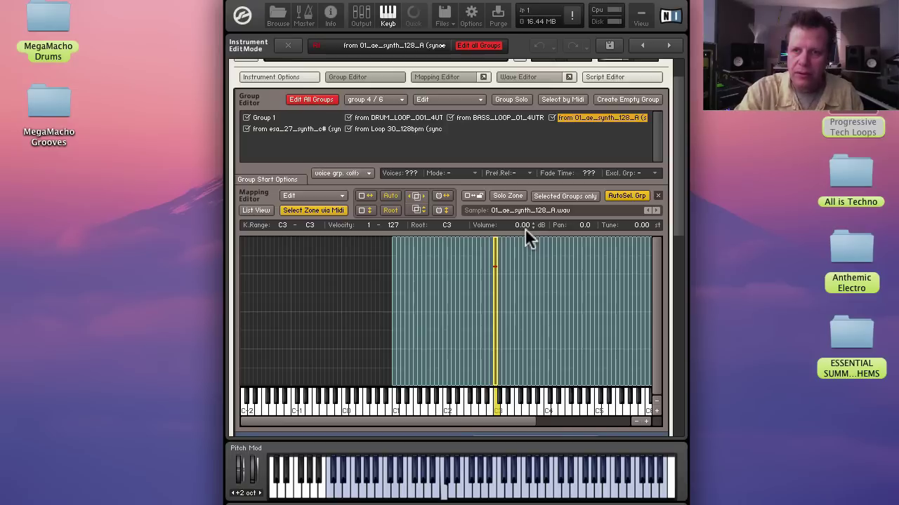
{"action": "left_click", "coordinate": [653, 219]}
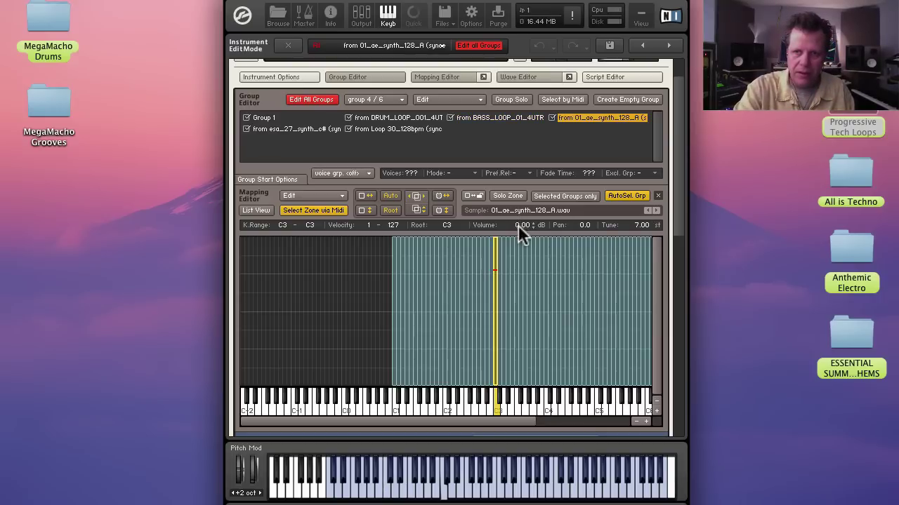
{"action": "left_click_drag", "start_coordinate": [517, 226], "coordinate": [517, 249]}
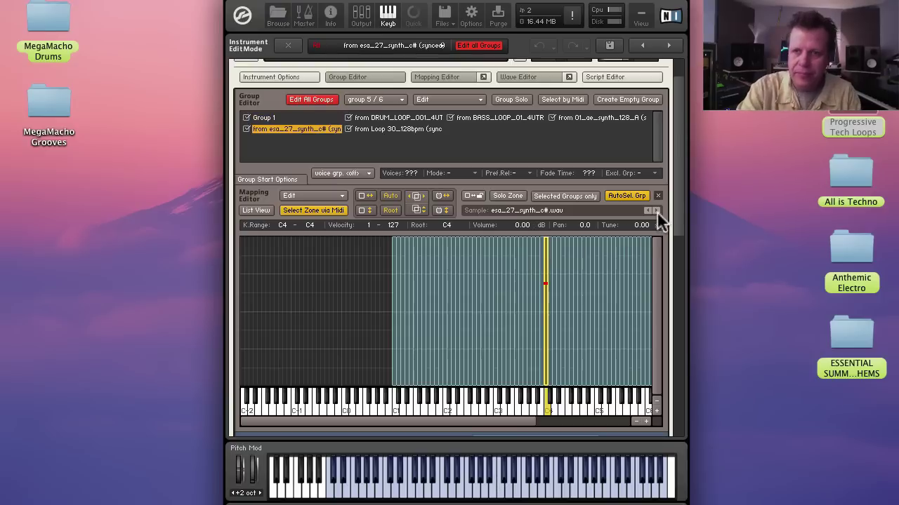
{"action": "scroll", "coordinate": [650, 225], "scroll_direction": "up", "scroll_amount": 3}
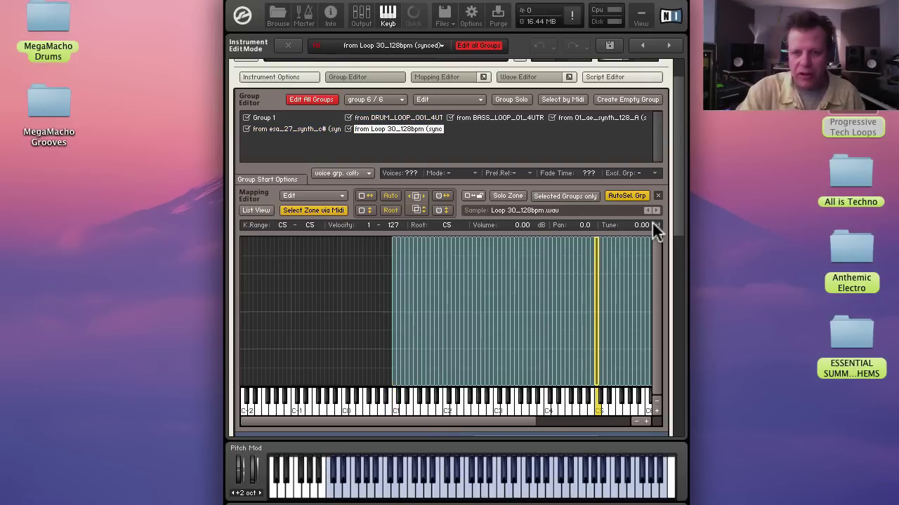
{"action": "scroll", "coordinate": [652, 221], "scroll_direction": "down", "scroll_amount": 10}
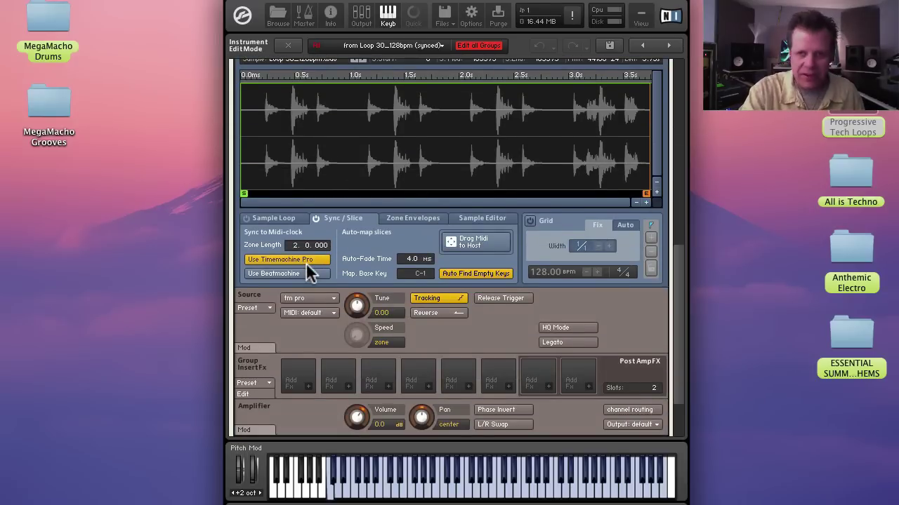
Slow the master tempo to 90 BPM and switch the drum loop to Beatmachine with an Auto slice grid.
{"action": "left_click", "coordinate": [307, 19]}
{"action": "left_click_drag", "start_coordinate": [381, 55], "coordinate": [376, 170]}
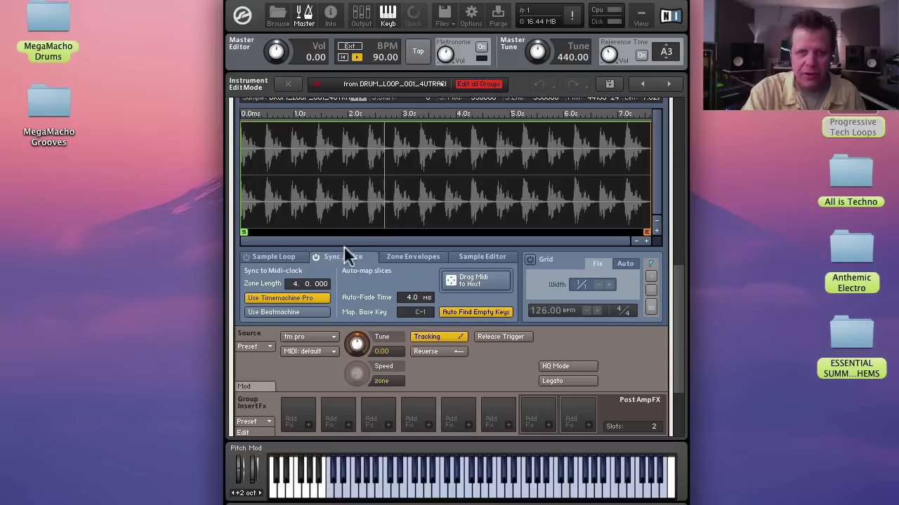
{"action": "left_click", "coordinate": [309, 312]}
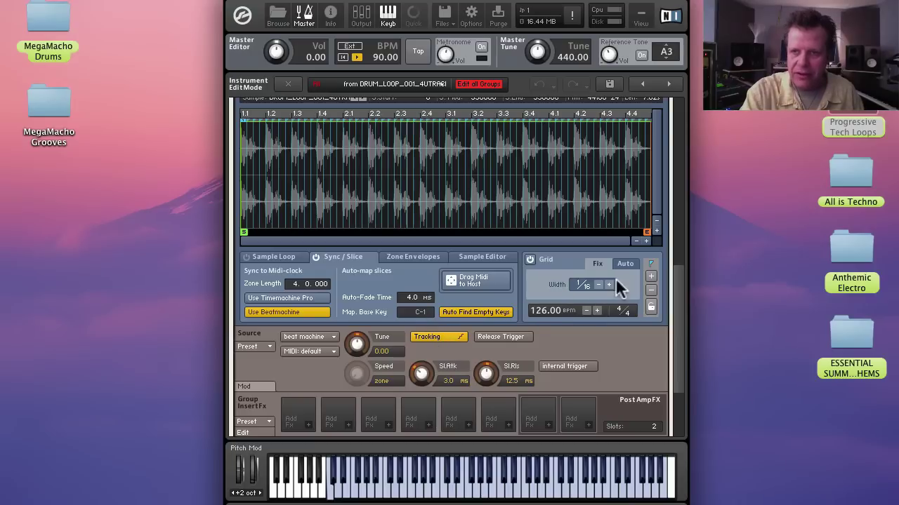
{"action": "left_click", "coordinate": [596, 285]}
{"action": "left_click", "coordinate": [597, 284]}
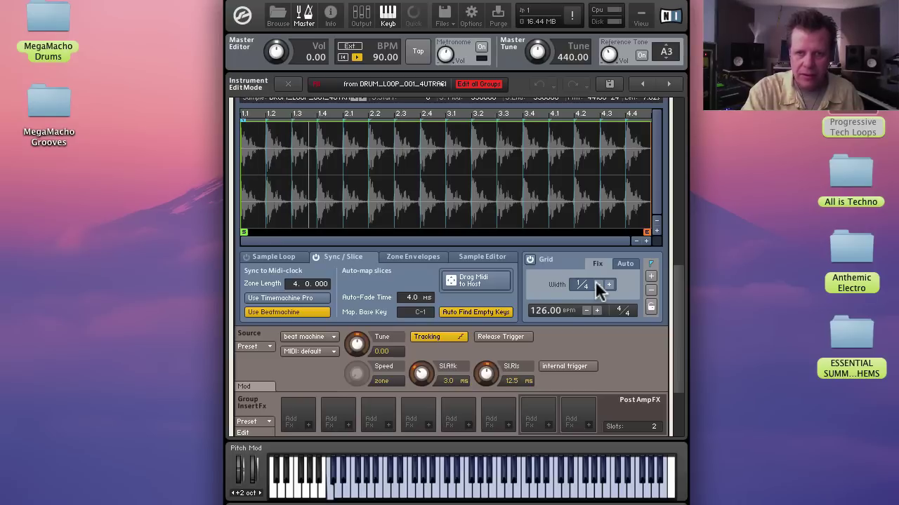
{"action": "left_click", "coordinate": [607, 284]}
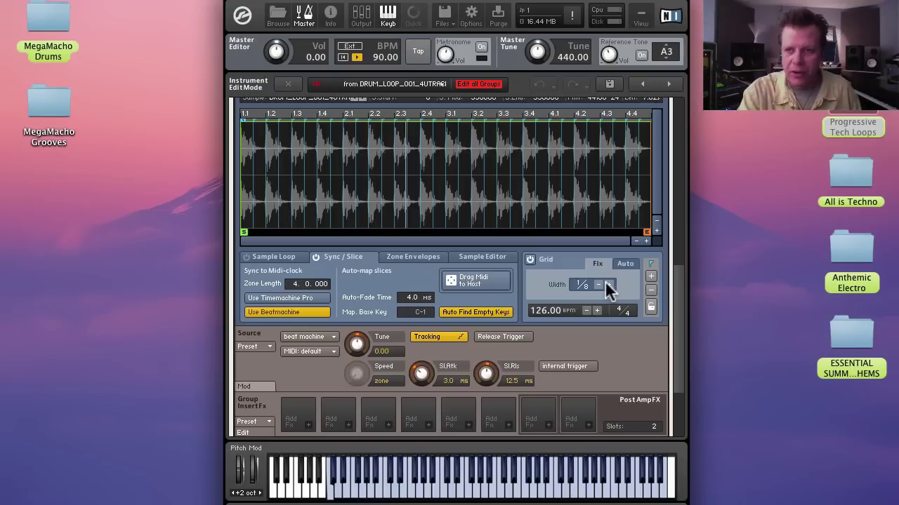
{"action": "left_click", "coordinate": [631, 264]}
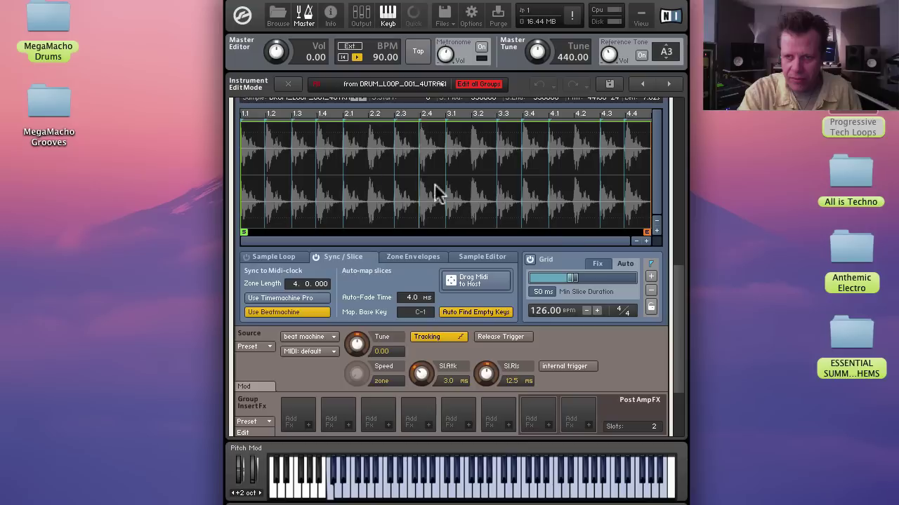
{"action": "left_click", "coordinate": [650, 276]}
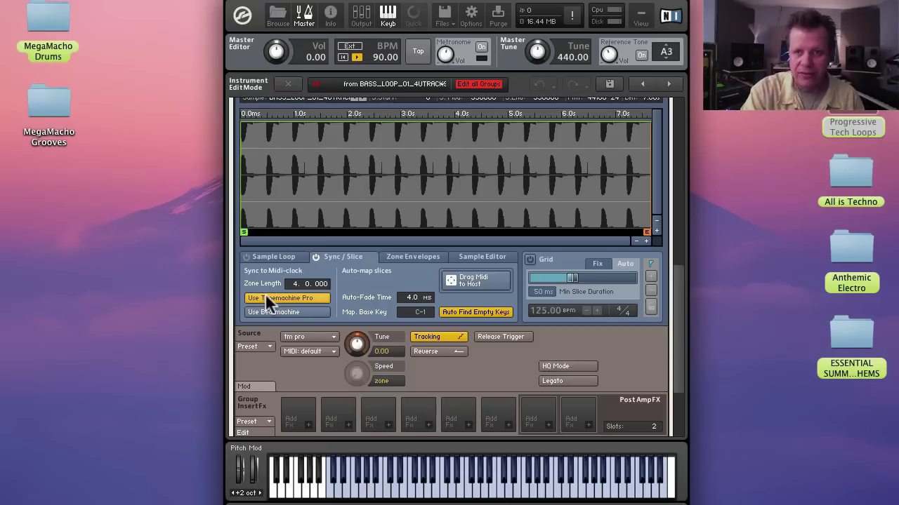
Switch the loop zone's Source playback mode to Tone Machine.
{"action": "left_click", "coordinate": [302, 336]}
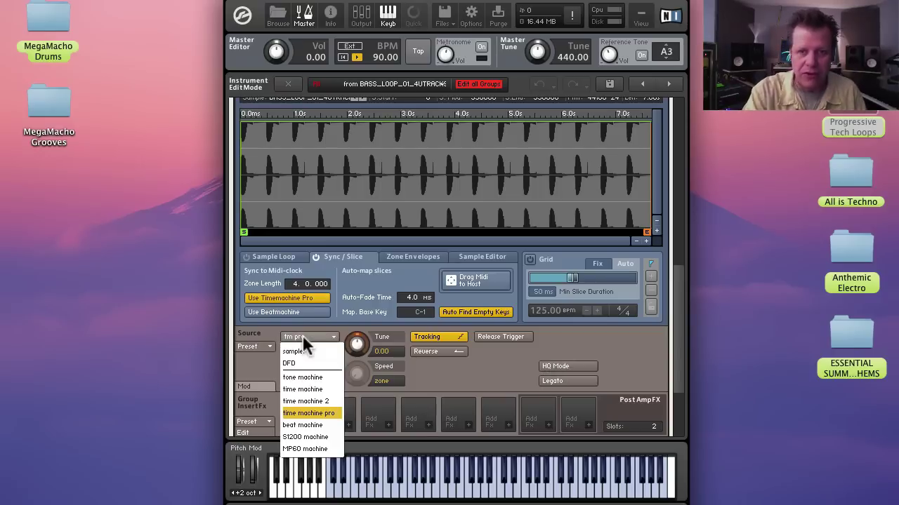
{"action": "left_click", "coordinate": [308, 379]}
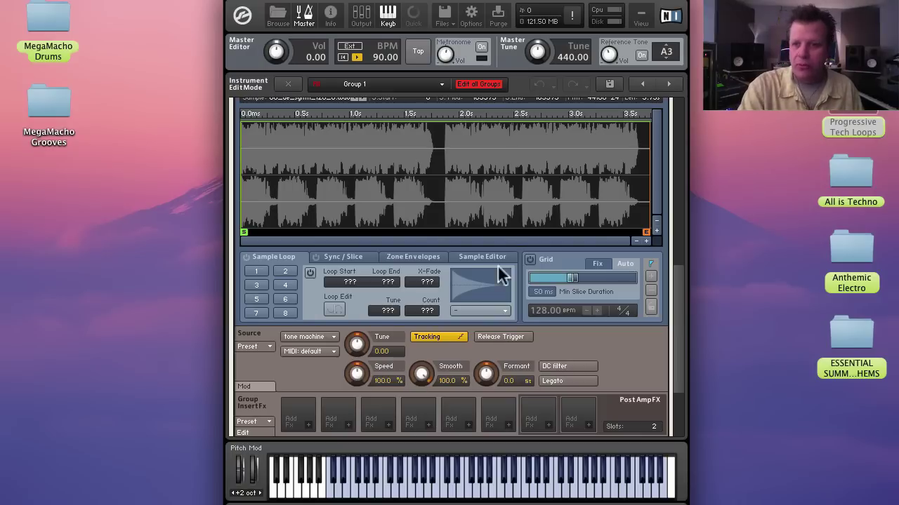
Select all the loop zones in the Mapping Editor and copy them.
{"action": "left_click_drag", "start_coordinate": [678, 316], "coordinate": [658, 205]}
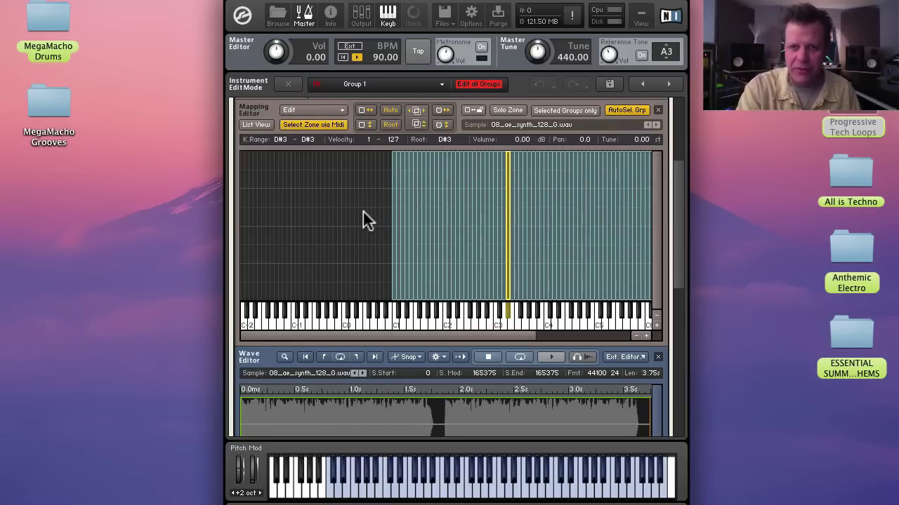
{"action": "left_click_drag", "start_coordinate": [344, 184], "coordinate": [677, 194]}
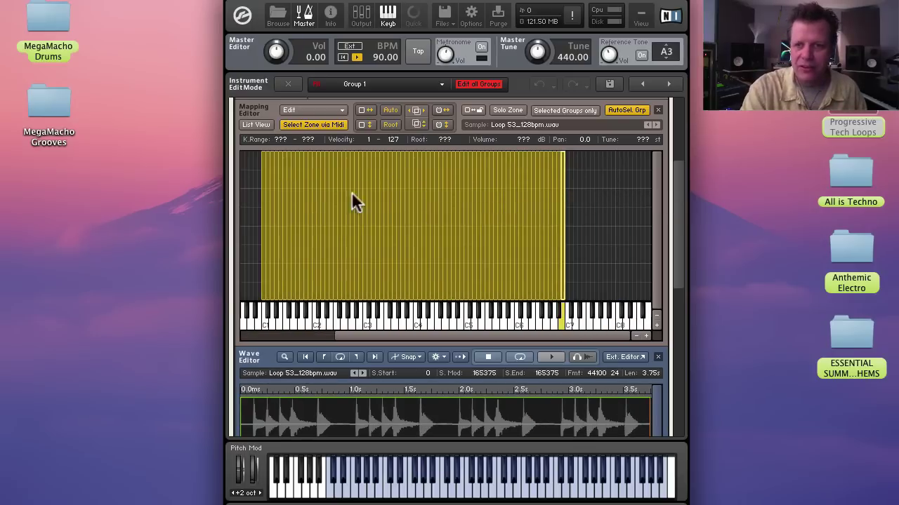
{"action": "right_click", "coordinate": [306, 189]}
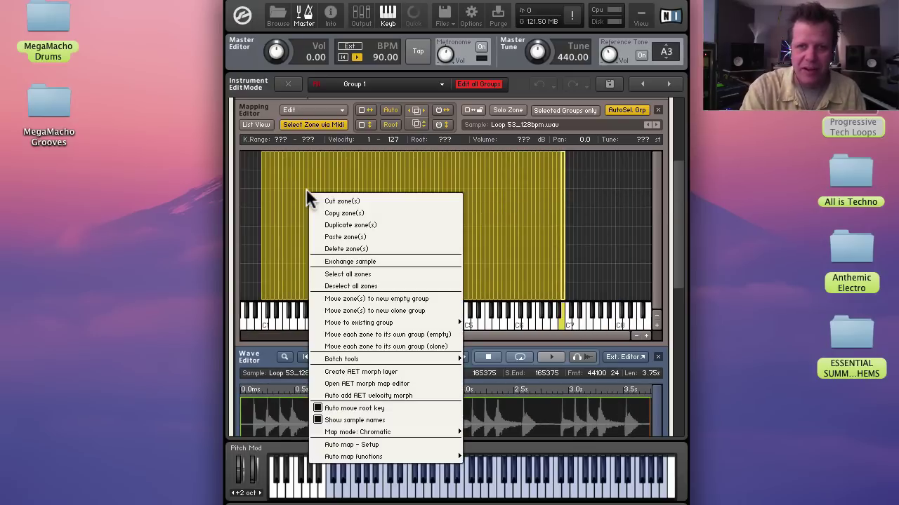
{"action": "left_click", "coordinate": [348, 214]}
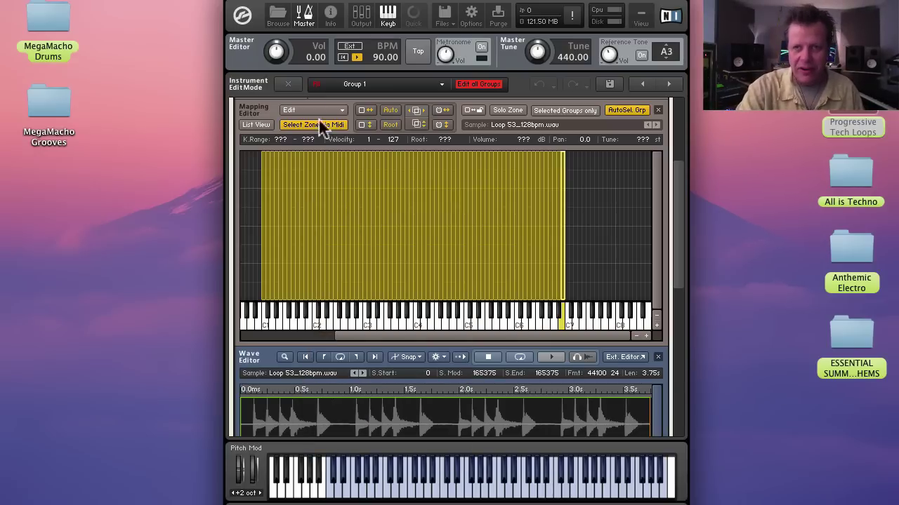
Close the Mapping Editor and Wave Editor and hide the Master row.
{"action": "left_click", "coordinate": [657, 109]}
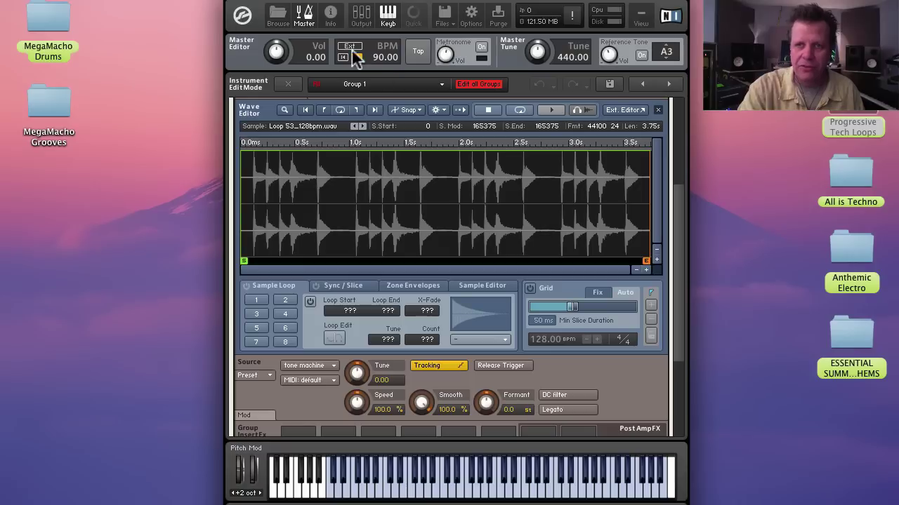
{"action": "left_click", "coordinate": [308, 21]}
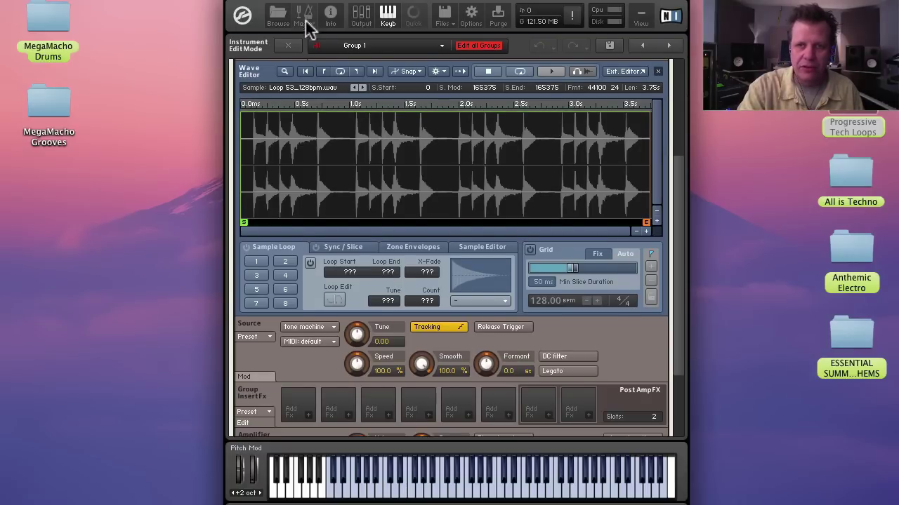
{"action": "left_click", "coordinate": [659, 72]}
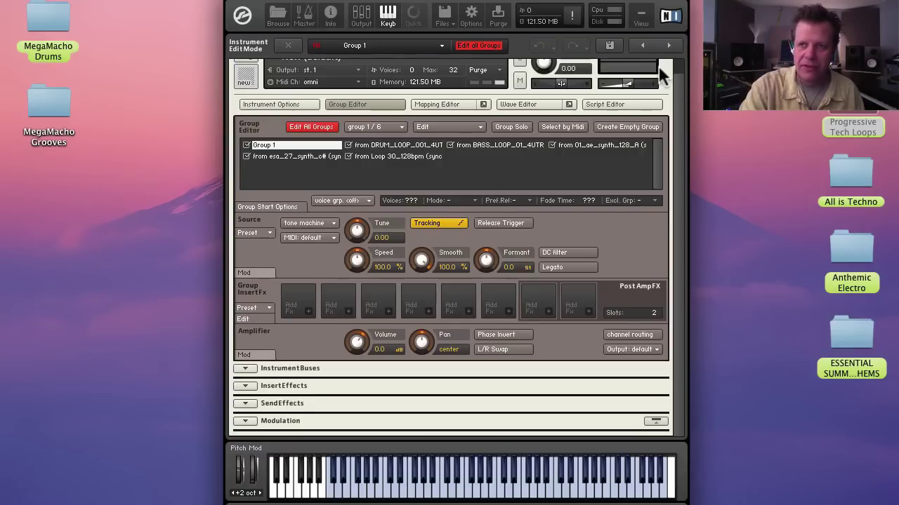
{"action": "scroll", "coordinate": [659, 75], "scroll_direction": "up", "scroll_amount": 1}
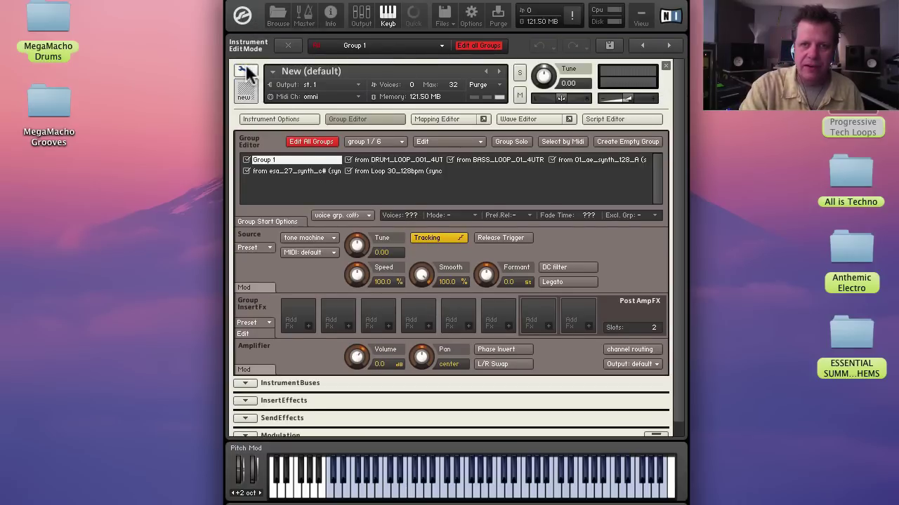
Close the loop instrument without saving its changes.
{"action": "left_click", "coordinate": [245, 70]}
{"action": "left_click", "coordinate": [665, 68]}
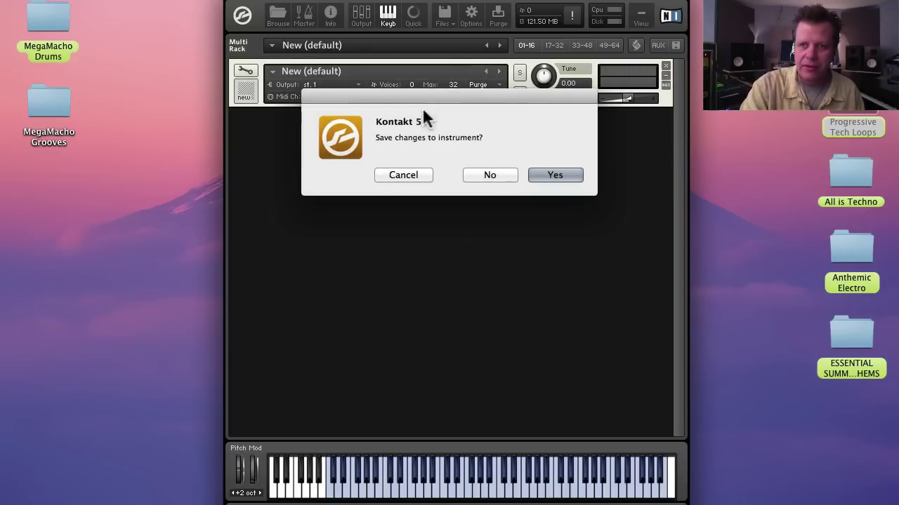
{"action": "left_click", "coordinate": [492, 172]}
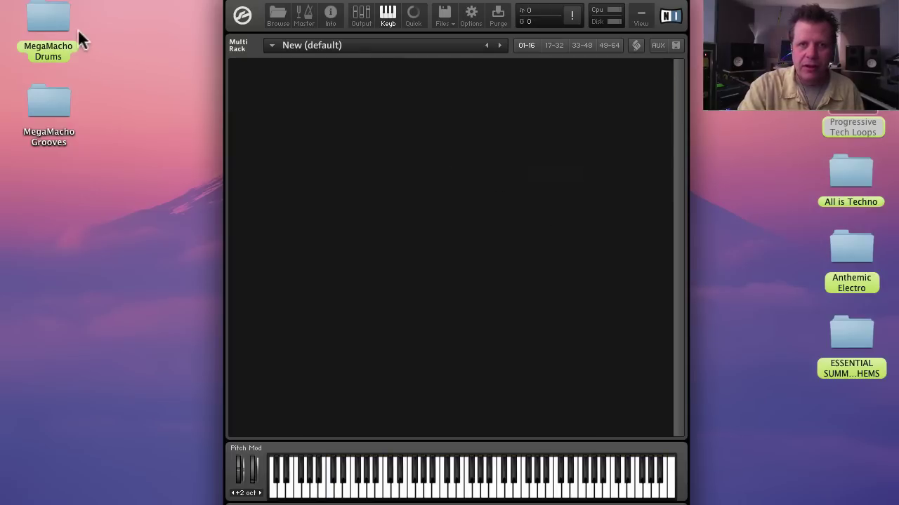
Load PsYKo.nki from the MegaMacho Drums folder into the rack.
{"action": "double_click", "coordinate": [49, 27]}
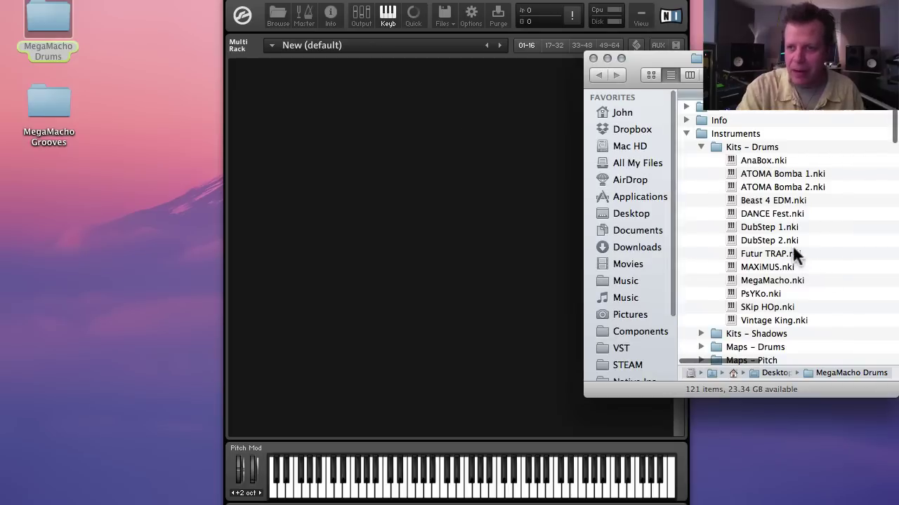
{"action": "left_click_drag", "start_coordinate": [762, 290], "coordinate": [447, 164]}
{"action": "left_click_drag", "start_coordinate": [598, 60], "coordinate": [590, 58]}
{"action": "left_click", "coordinate": [585, 57]}
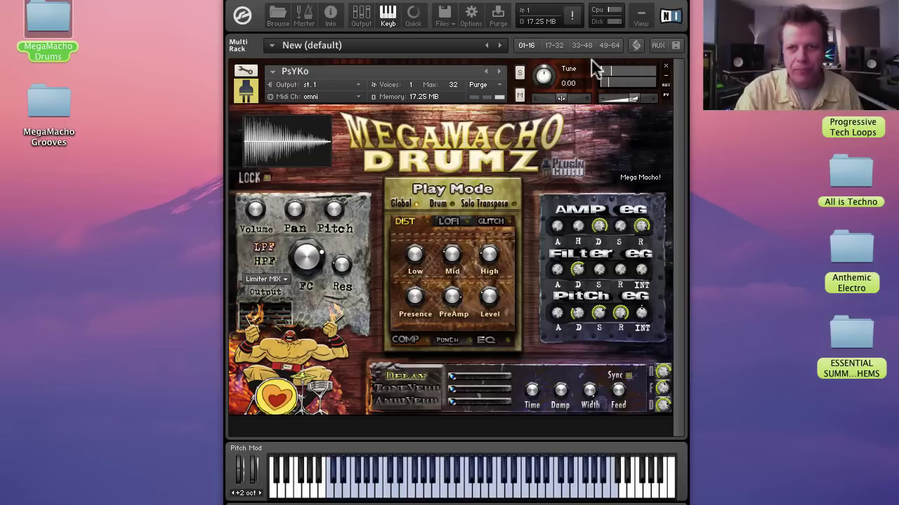
Open PsYKo's Mapping and Group Editors and delete all its existing zones.
{"action": "left_click", "coordinate": [246, 72]}
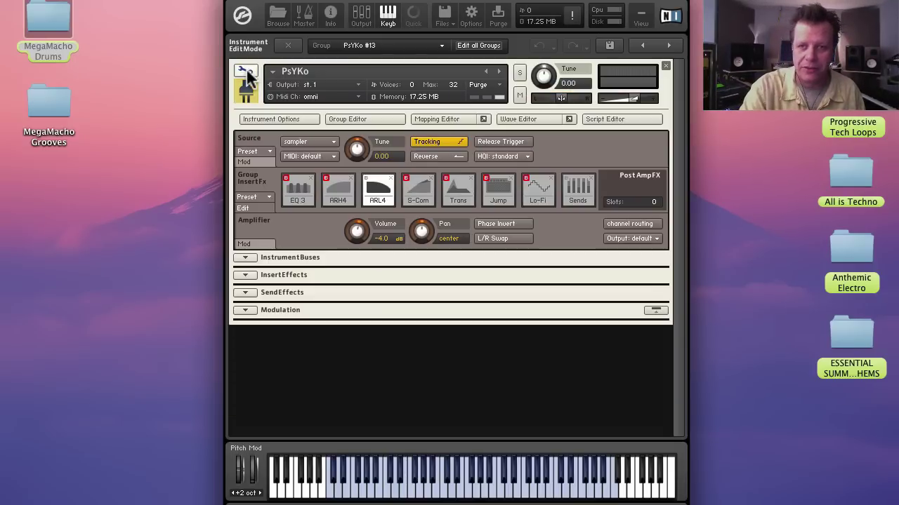
{"action": "left_click", "coordinate": [437, 121]}
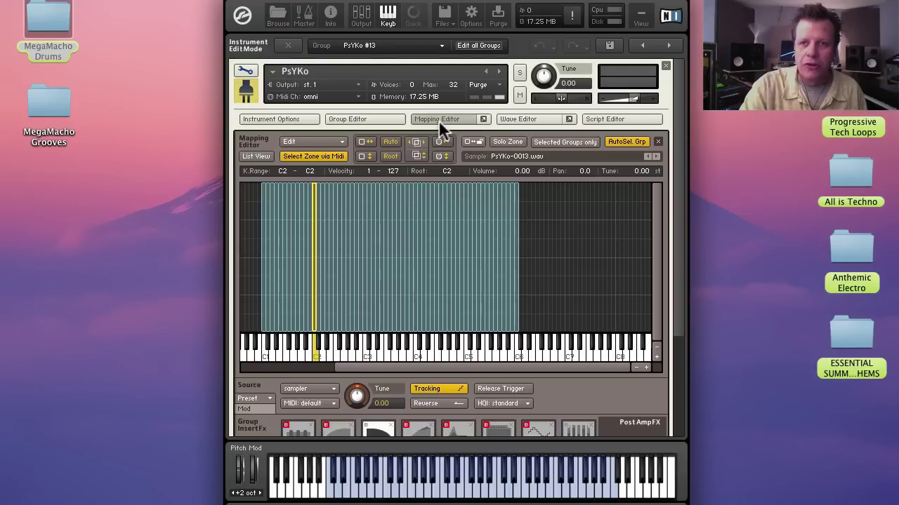
{"action": "left_click", "coordinate": [364, 121]}
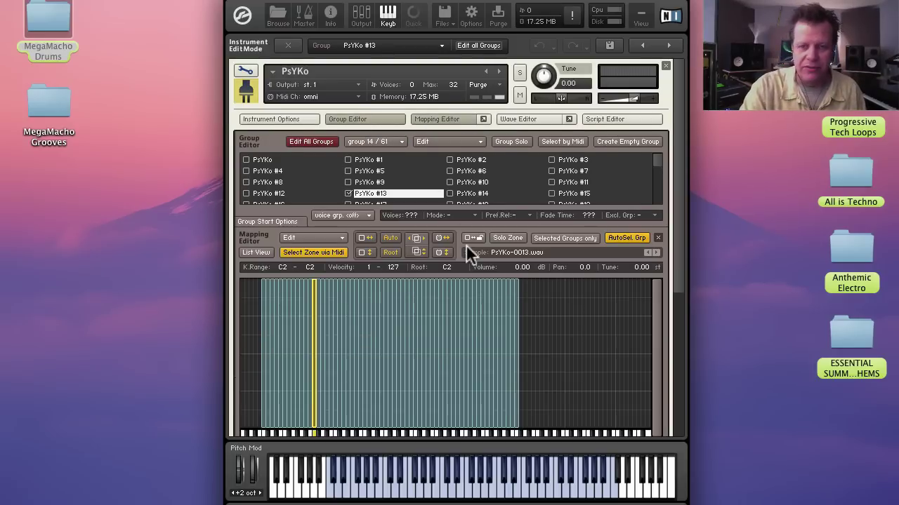
{"action": "scroll", "coordinate": [465, 244], "scroll_direction": "down", "scroll_amount": 3}
{"action": "left_click_drag", "start_coordinate": [552, 233], "coordinate": [245, 225]}
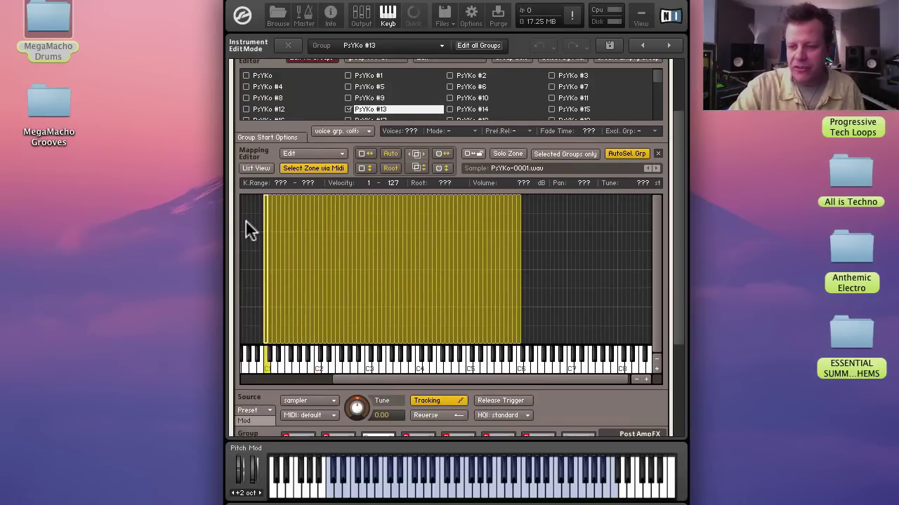
{"action": "key", "text": "Delete"}
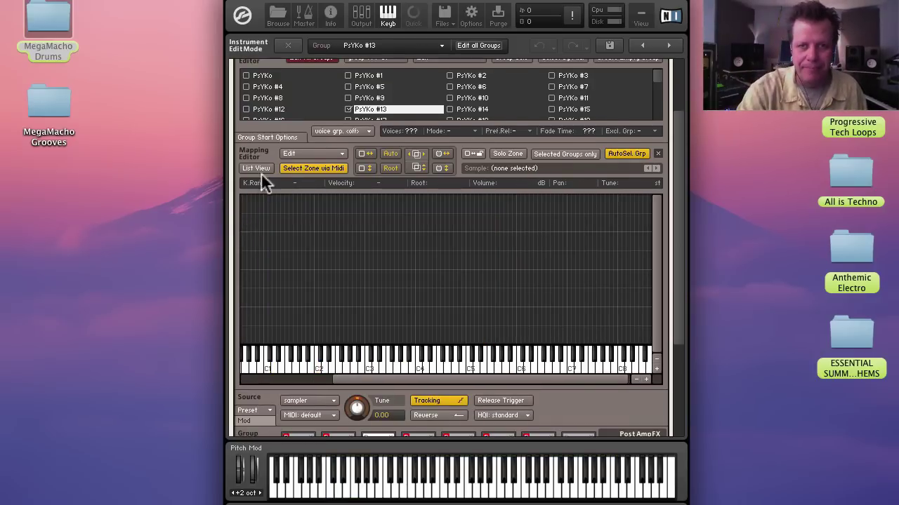
Purge the empty groups so only the PsYKo group remains.
{"action": "left_click", "coordinate": [263, 76]}
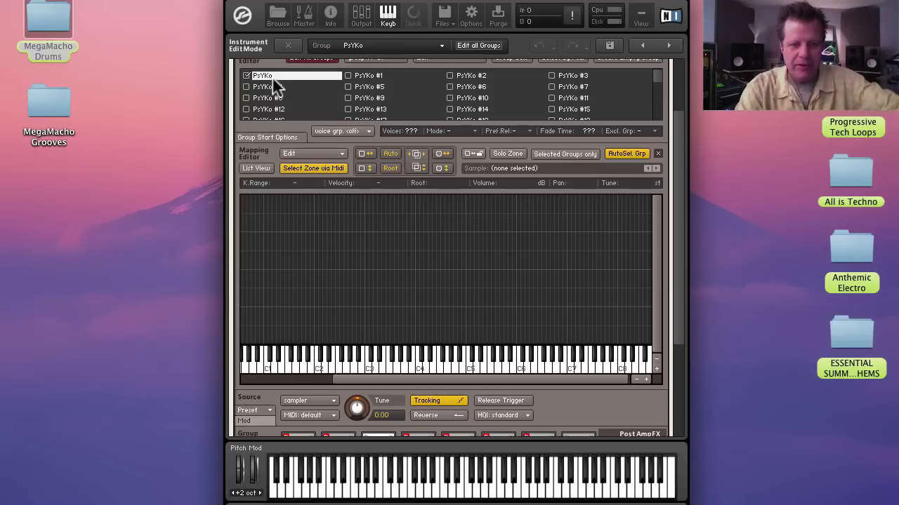
{"action": "right_click", "coordinate": [271, 80]}
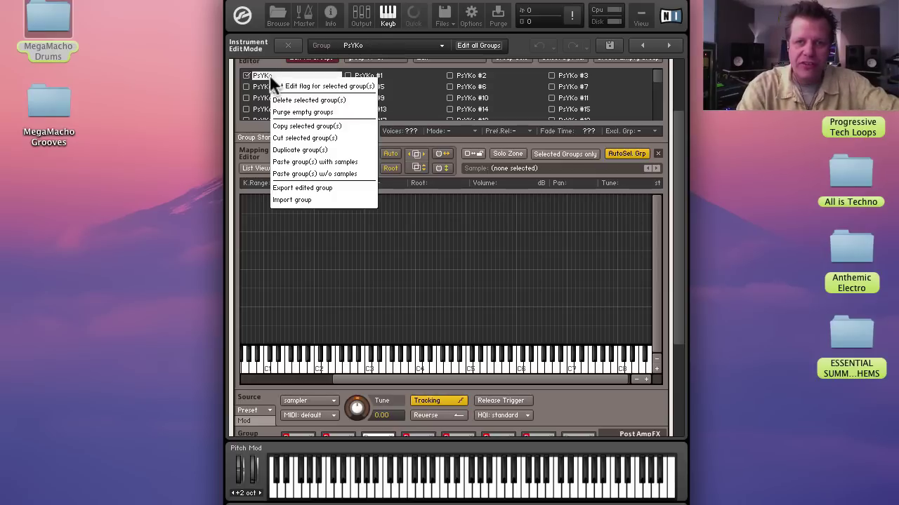
{"action": "left_click", "coordinate": [312, 111]}
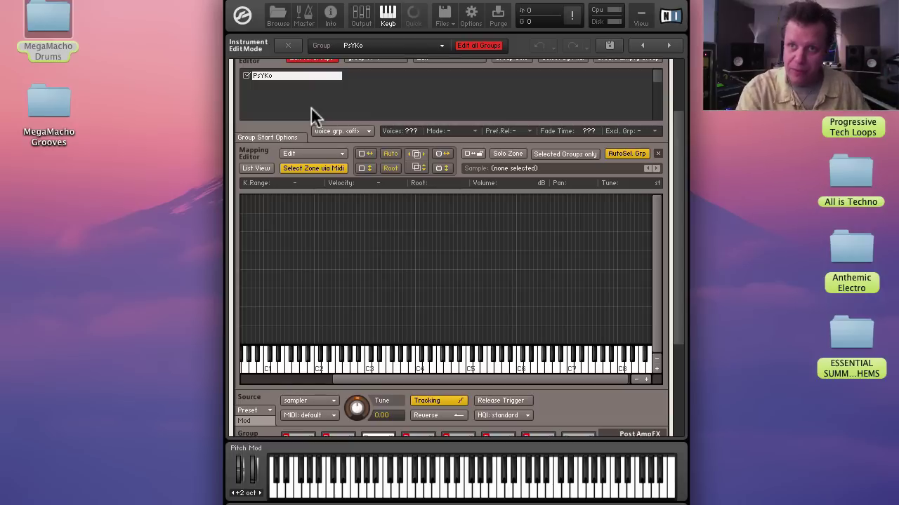
Paste the copied loop zones into the mapping and return to the MegaMacho Drumz panel.
{"action": "right_click", "coordinate": [359, 241]}
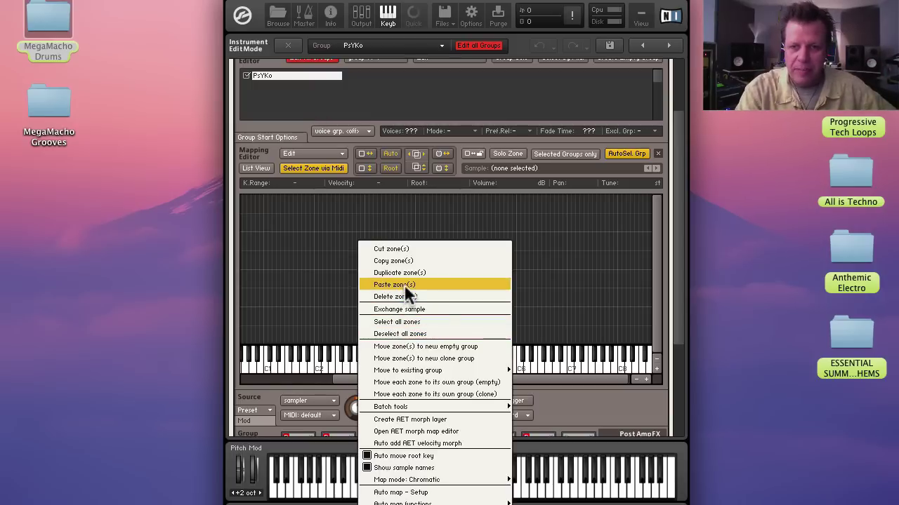
{"action": "left_click", "coordinate": [406, 284]}
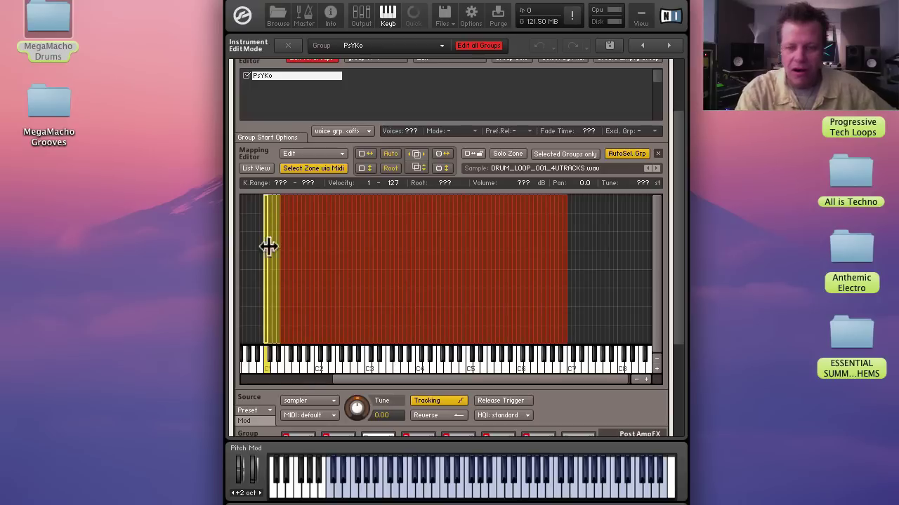
{"action": "key", "text": "super+a"}
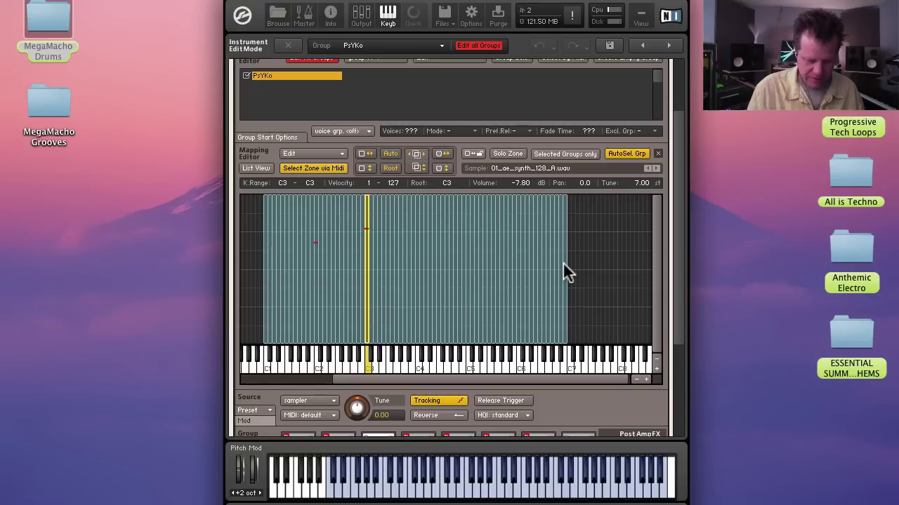
{"action": "left_click", "coordinate": [283, 44]}
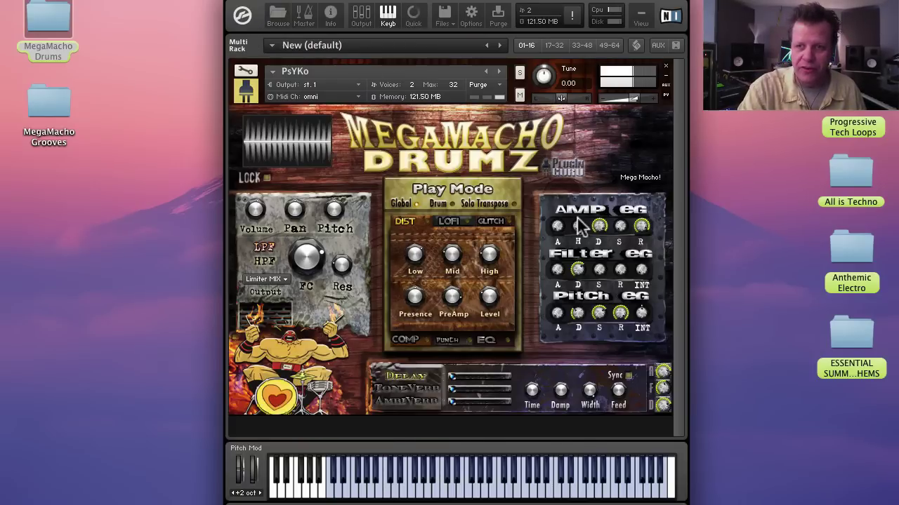
Shorten the amp release, set Play Mode to Global, pitch to 25.00, adjust cutoff, and set AmbiVerb to -9.4 dB.
{"action": "mouse_move", "coordinate": [643, 231]}
{"action": "left_click_drag", "start_coordinate": [642, 232], "coordinate": [635, 284]}
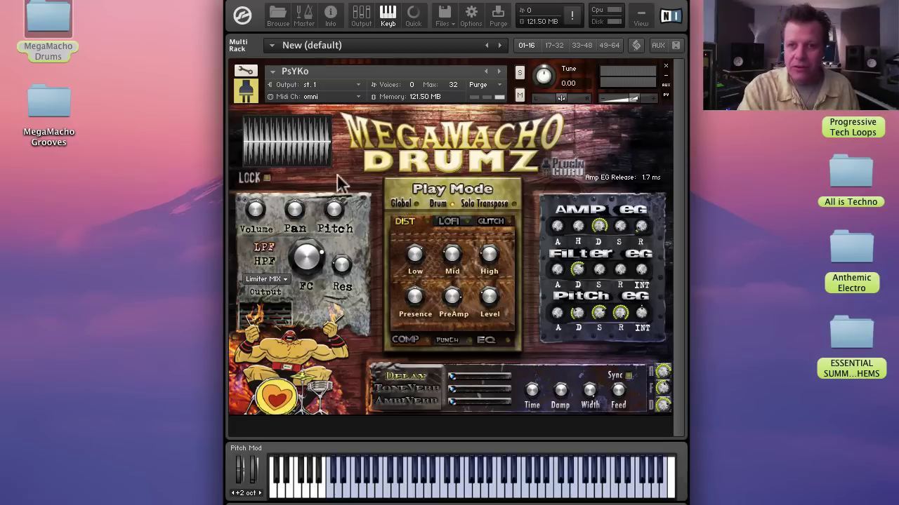
{"action": "left_click", "coordinate": [408, 210]}
{"action": "left_click_drag", "start_coordinate": [336, 214], "coordinate": [321, 95]}
{"action": "left_click", "coordinate": [309, 266]}
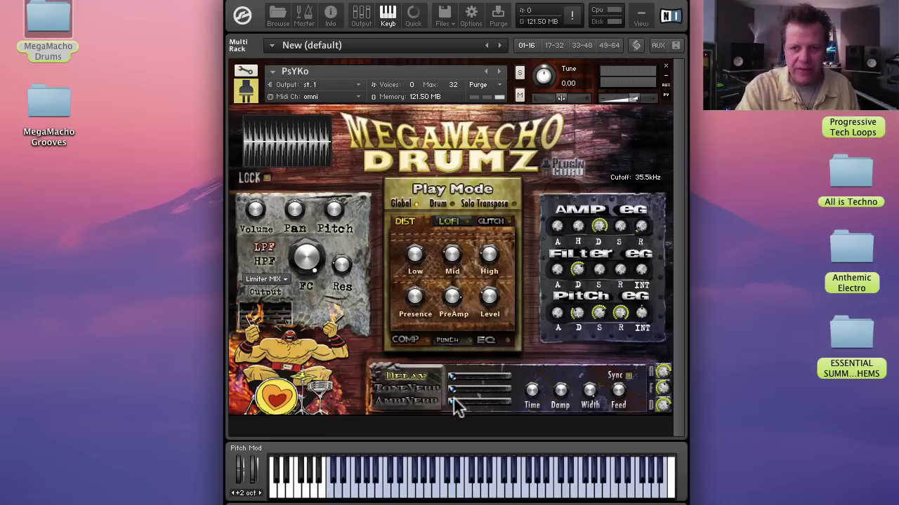
{"action": "left_click_drag", "start_coordinate": [453, 399], "coordinate": [407, 404]}
Select all pasted zones and move each into its own cloned group, confirming the split.
{"action": "left_click", "coordinate": [245, 71]}
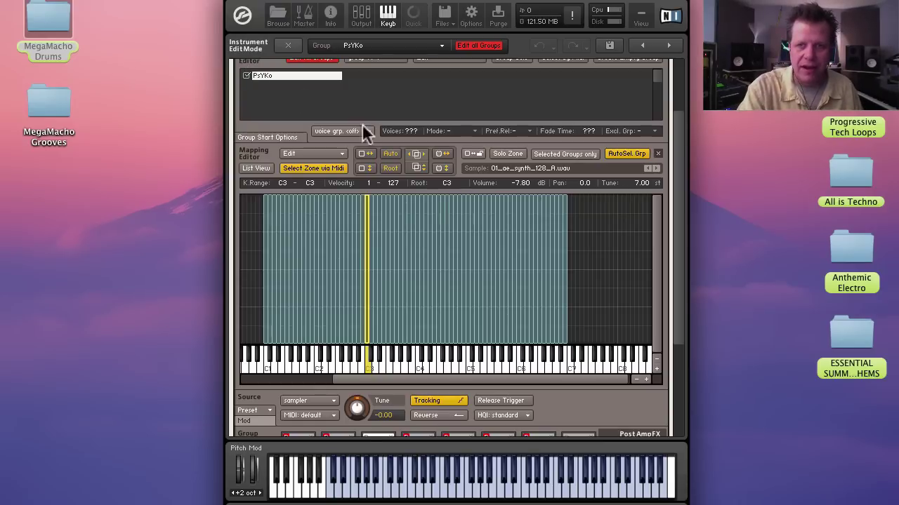
{"action": "left_click_drag", "start_coordinate": [612, 216], "coordinate": [246, 198]}
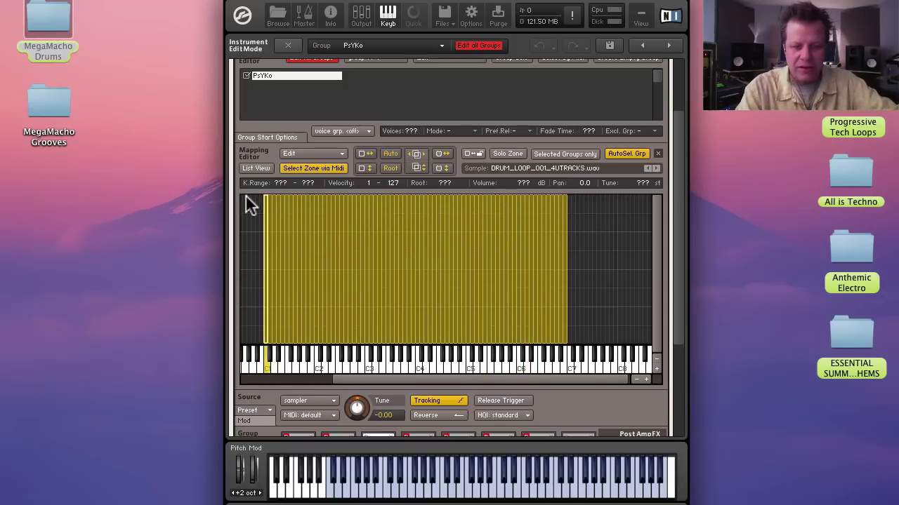
{"action": "right_click", "coordinate": [328, 218]}
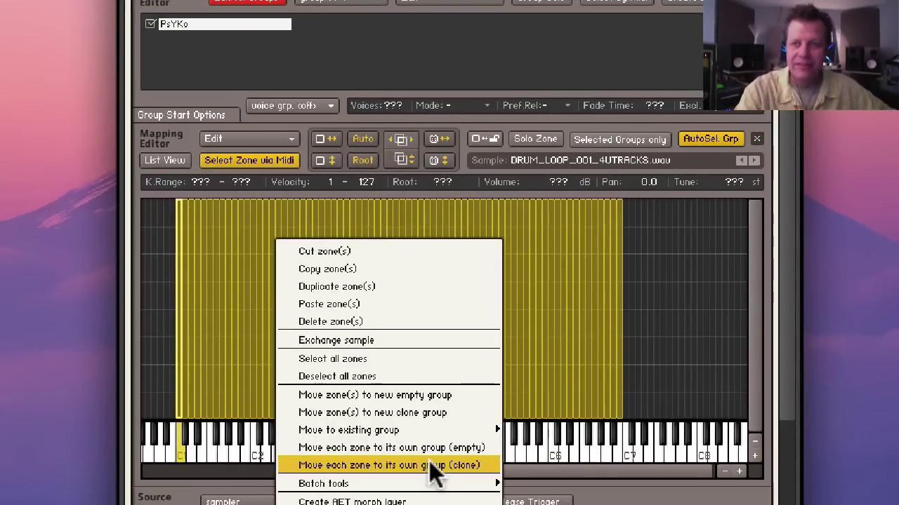
{"action": "left_click", "coordinate": [430, 465]}
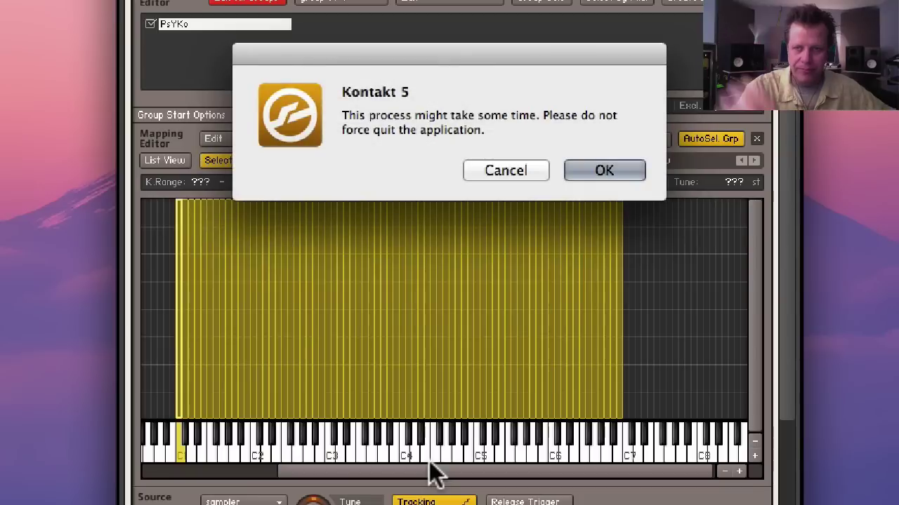
{"action": "left_click", "coordinate": [618, 172]}
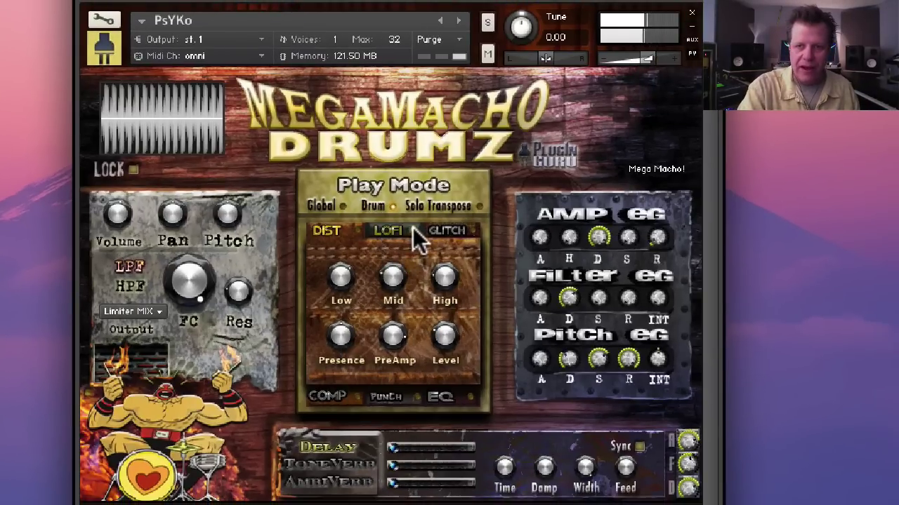
Set Amp EG sustain to maximum and ToneVerb to -21.9 dB, and switch on DIST.
{"action": "left_click", "coordinate": [387, 235]}
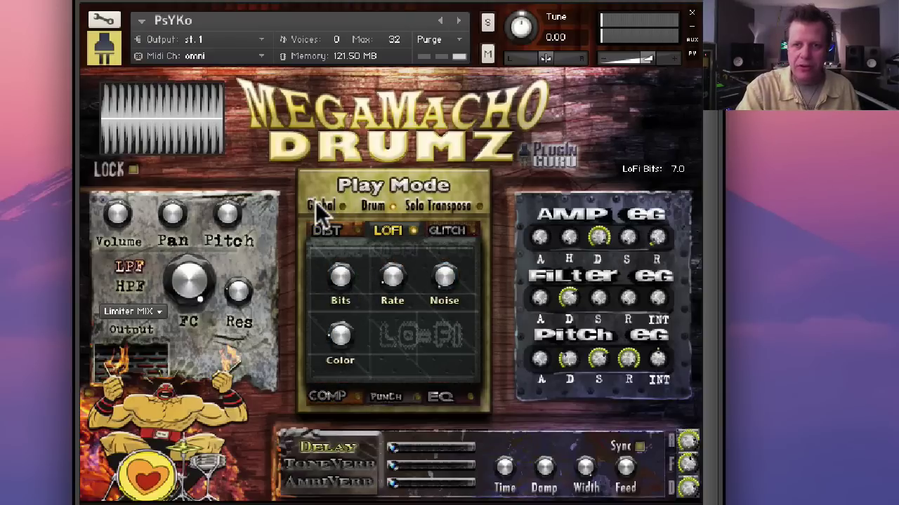
{"action": "left_click_drag", "start_coordinate": [617, 197], "coordinate": [572, 6]}
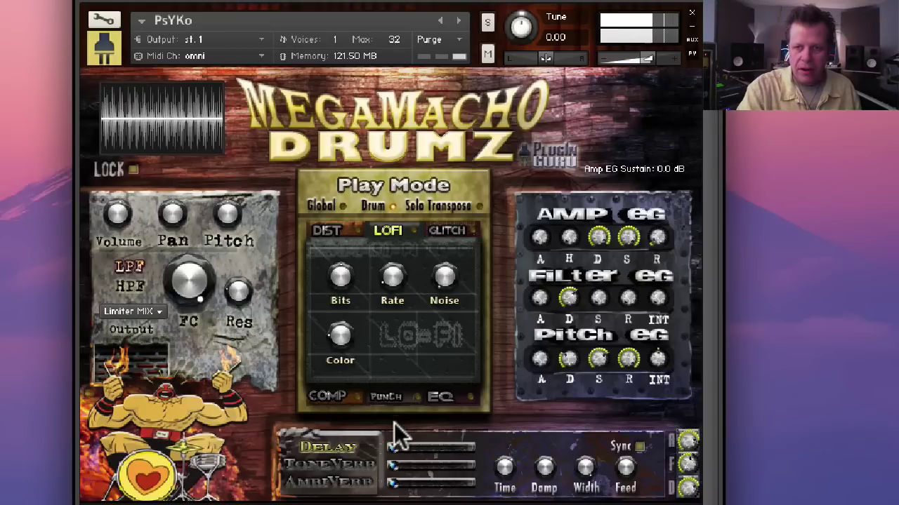
{"action": "left_click_drag", "start_coordinate": [392, 467], "coordinate": [413, 469]}
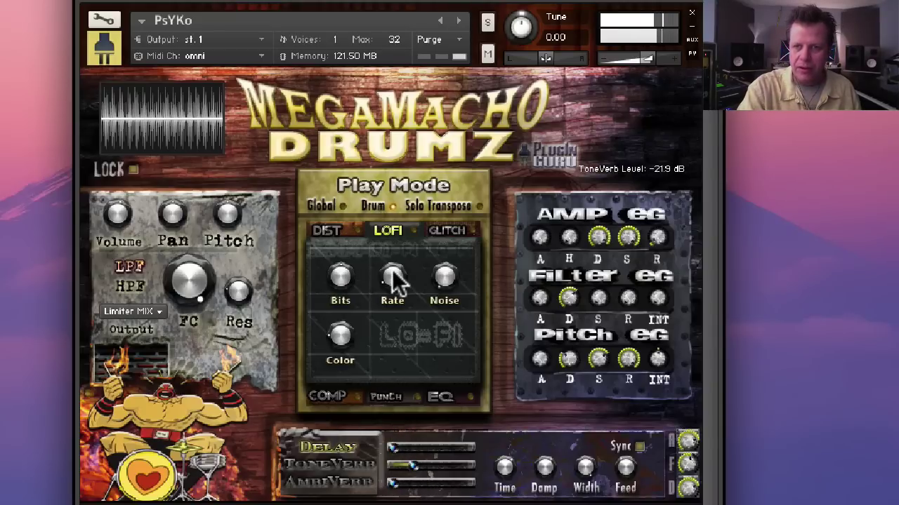
{"action": "left_click", "coordinate": [341, 232]}
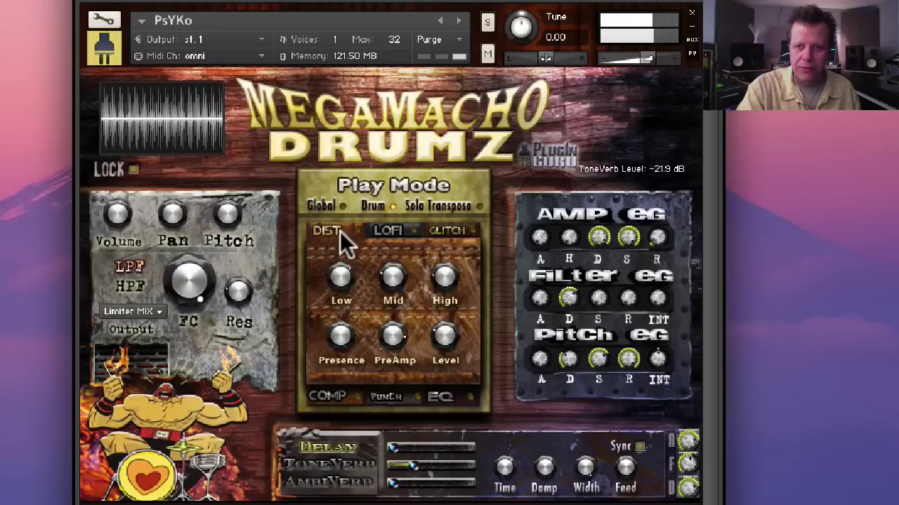
{"action": "left_click", "coordinate": [356, 231]}
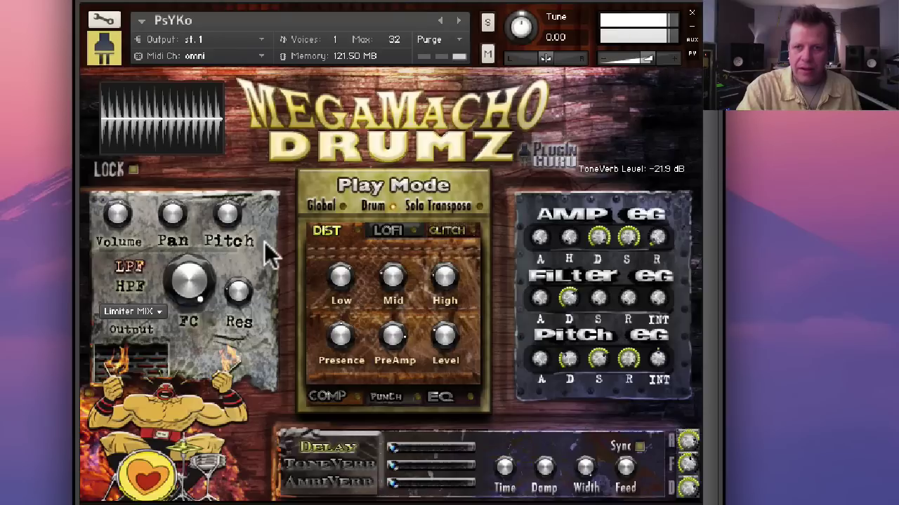
Set the hit's pitch to 12.00, pan to 100 L, and filter cutoff to 681.9 Hz.
{"action": "left_click_drag", "start_coordinate": [228, 219], "coordinate": [223, 198]}
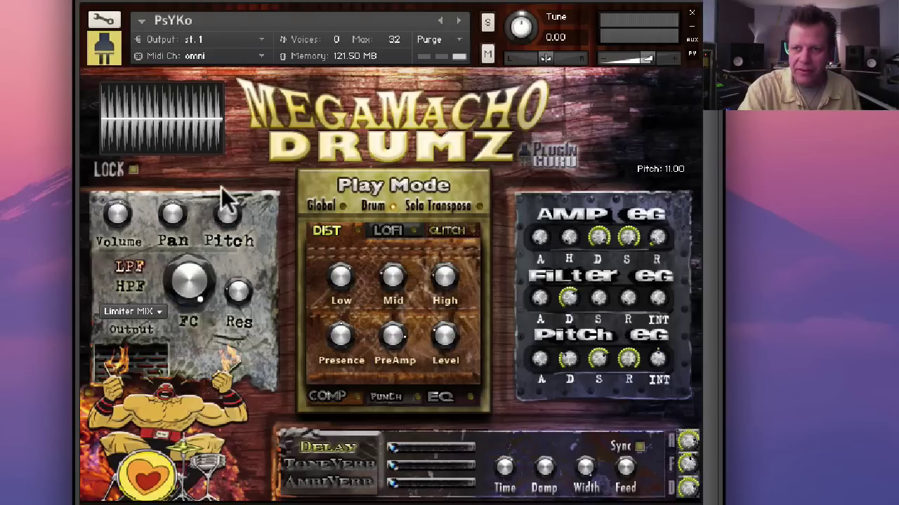
{"action": "mouse_move", "coordinate": [221, 186]}
{"action": "left_mouse_down"}
{"action": "mouse_move", "coordinate": [226, 197]}
{"action": "mouse_move", "coordinate": [224, 177]}
{"action": "left_mouse_up"}
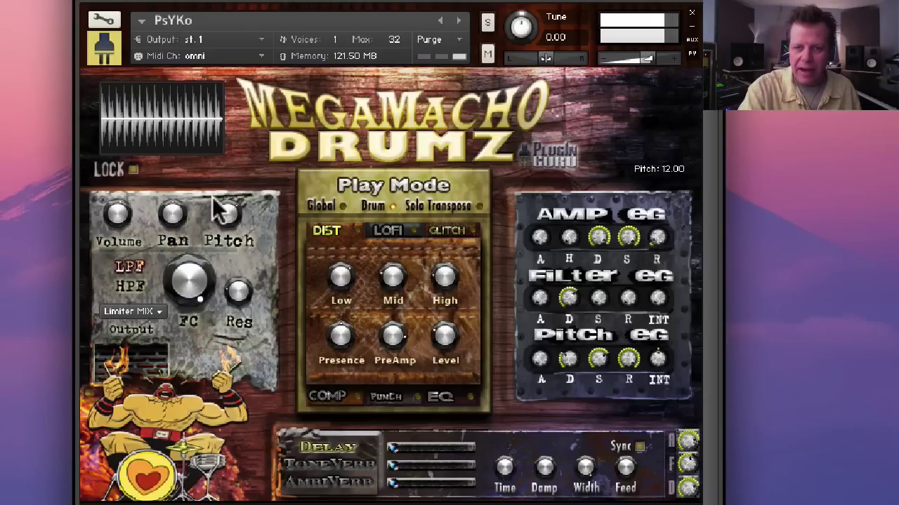
{"action": "left_click", "coordinate": [176, 224]}
{"action": "left_click_drag", "start_coordinate": [177, 228], "coordinate": [179, 473]}
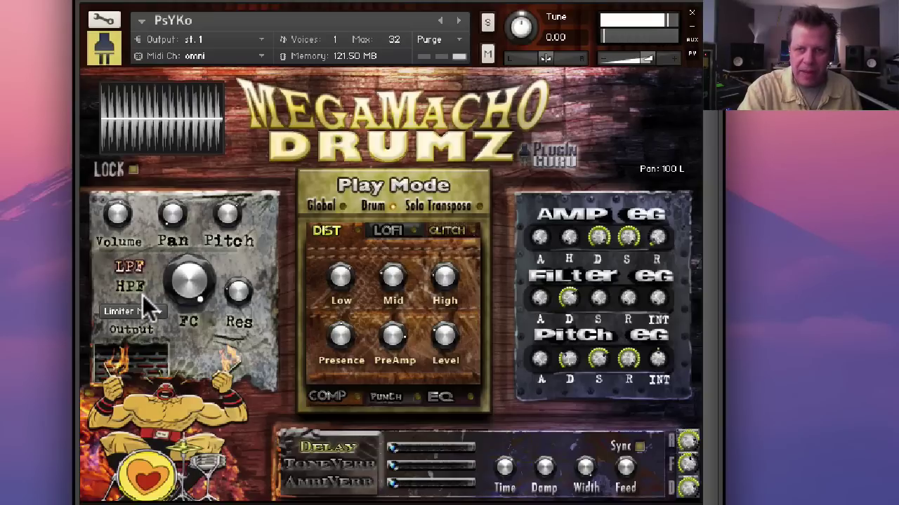
{"action": "left_click_drag", "start_coordinate": [190, 282], "coordinate": [191, 411]}
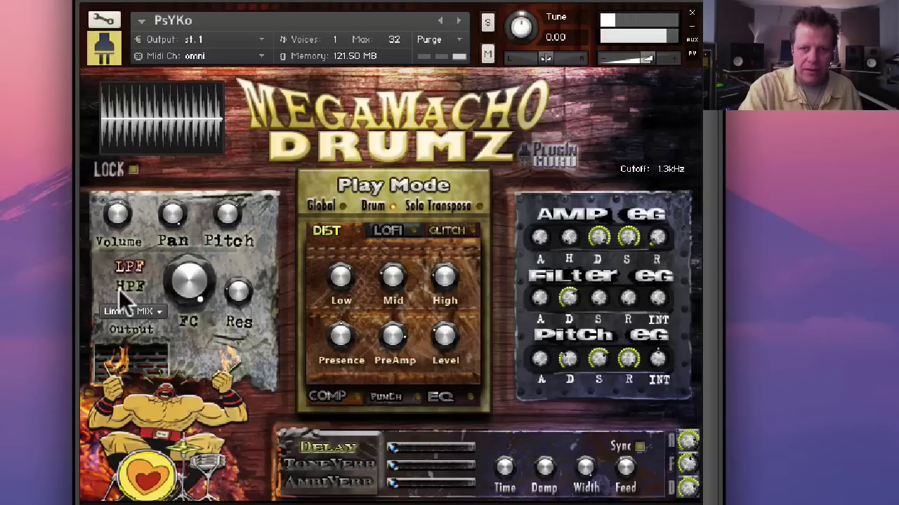
{"action": "left_click_drag", "start_coordinate": [188, 275], "coordinate": [189, 410]}
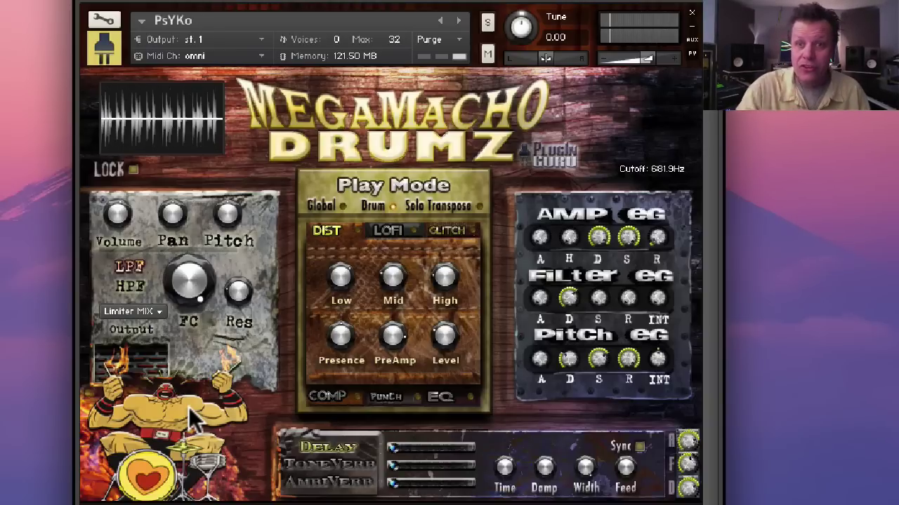
Enable Timemachine Pro sync on each drum loop zone, DRUM_LOOP_001 onward.
{"action": "left_click", "coordinate": [100, 22]}
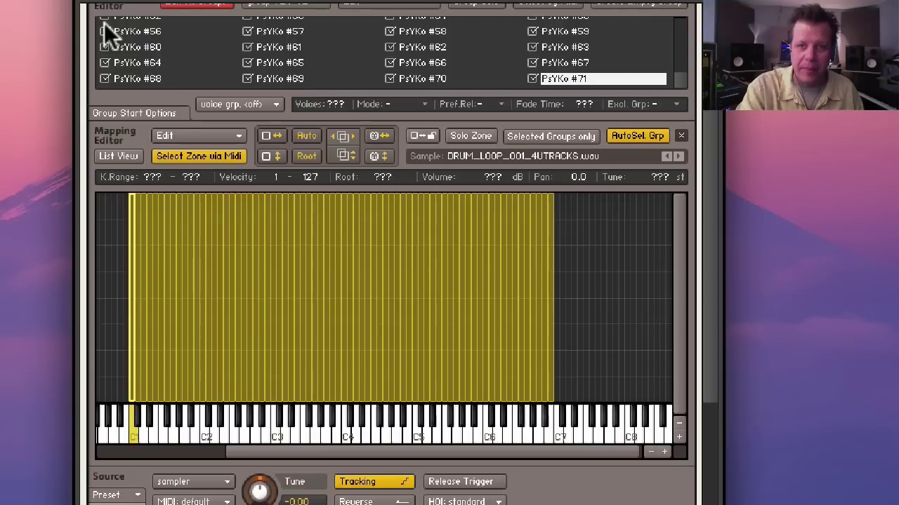
{"action": "scroll", "coordinate": [367, 163], "scroll_direction": "down", "scroll_amount": 3}
{"action": "scroll", "coordinate": [367, 163], "scroll_direction": "up", "scroll_amount": 5}
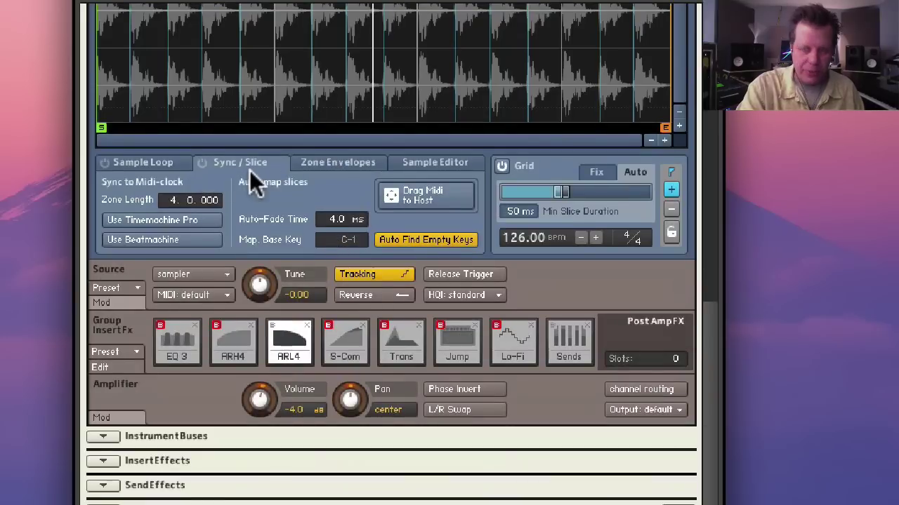
{"action": "scroll", "coordinate": [252, 176], "scroll_direction": "up", "scroll_amount": 3}
{"action": "scroll", "coordinate": [255, 175], "scroll_direction": "up", "scroll_amount": 10}
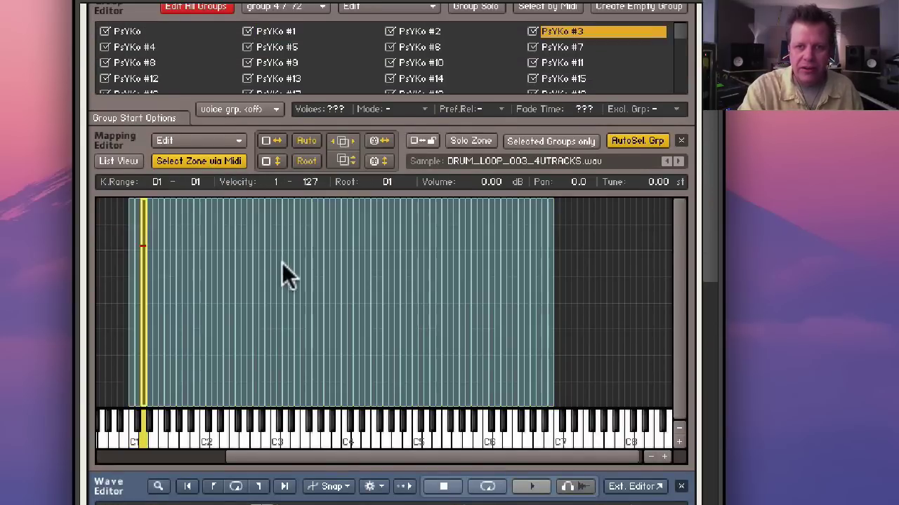
{"action": "scroll", "coordinate": [295, 307], "scroll_direction": "down", "scroll_amount": 10}
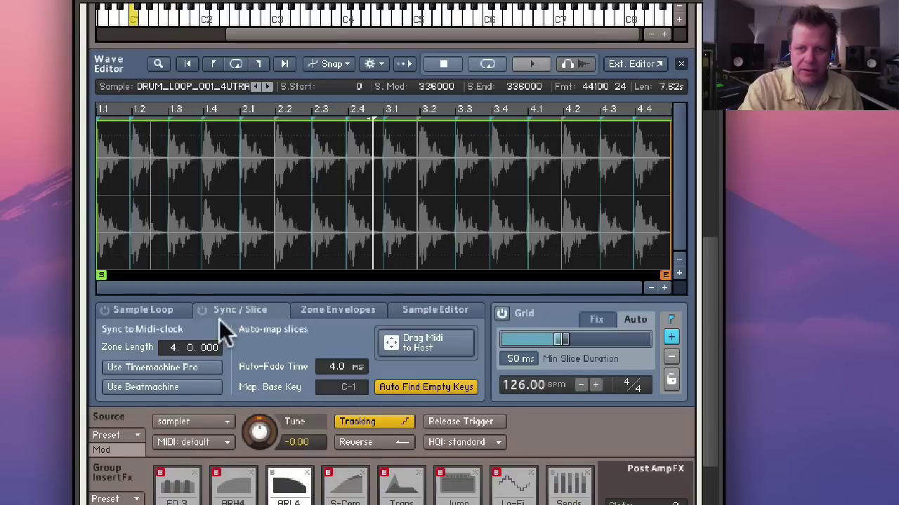
{"action": "left_click", "coordinate": [186, 367]}
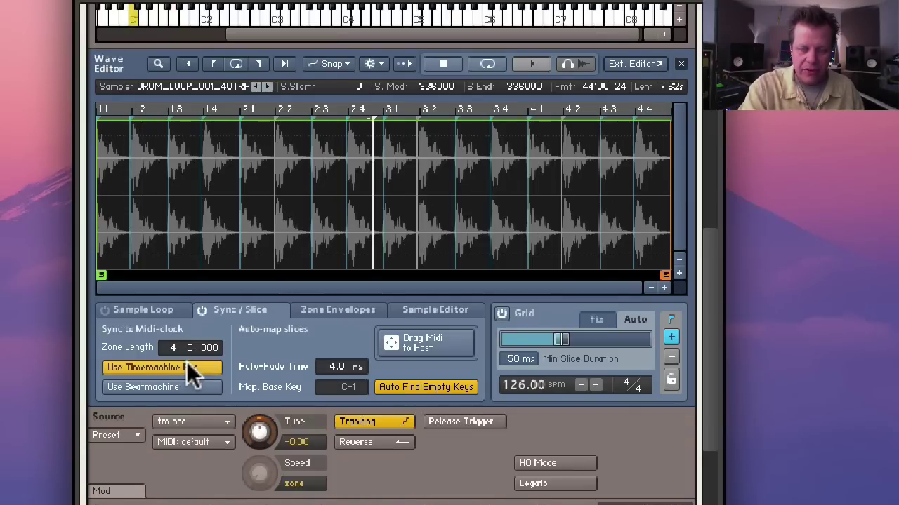
{"action": "left_click", "coordinate": [217, 302]}
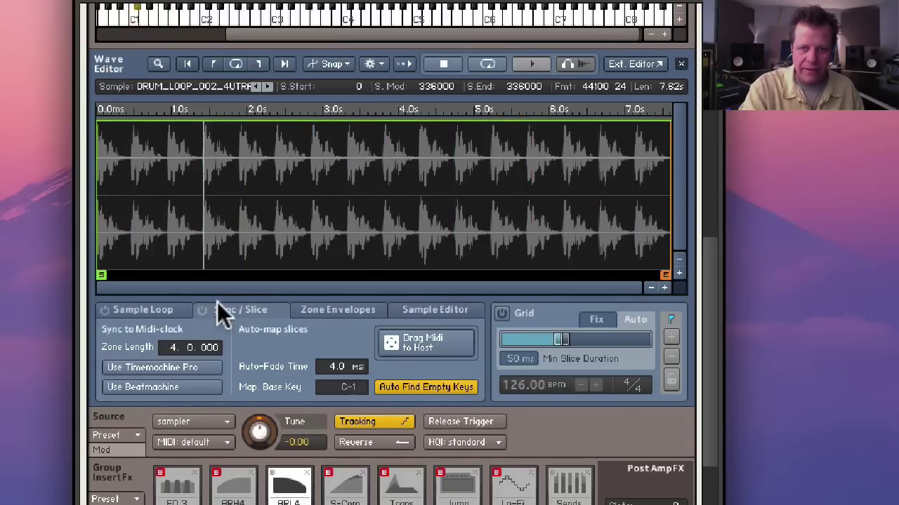
{"action": "left_click", "coordinate": [152, 362]}
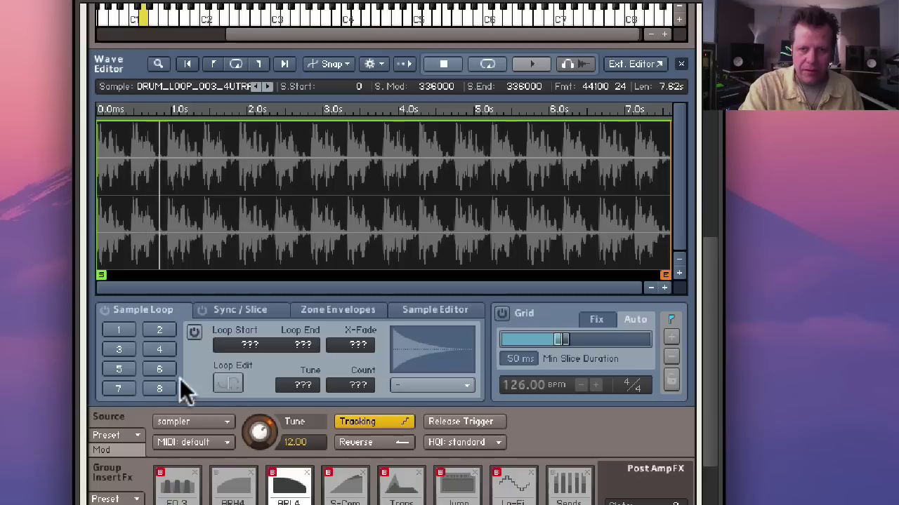
{"action": "left_click", "coordinate": [227, 309]}
{"action": "left_click", "coordinate": [173, 363]}
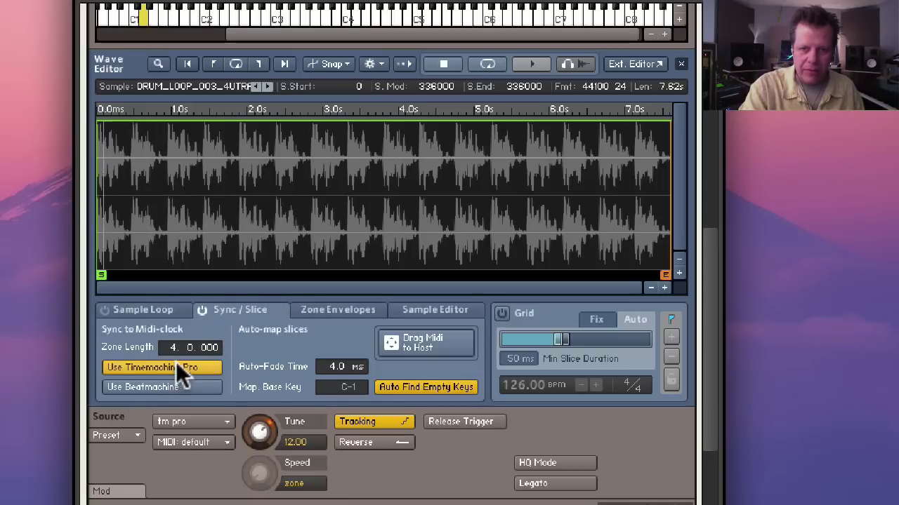
{"action": "left_click", "coordinate": [239, 310]}
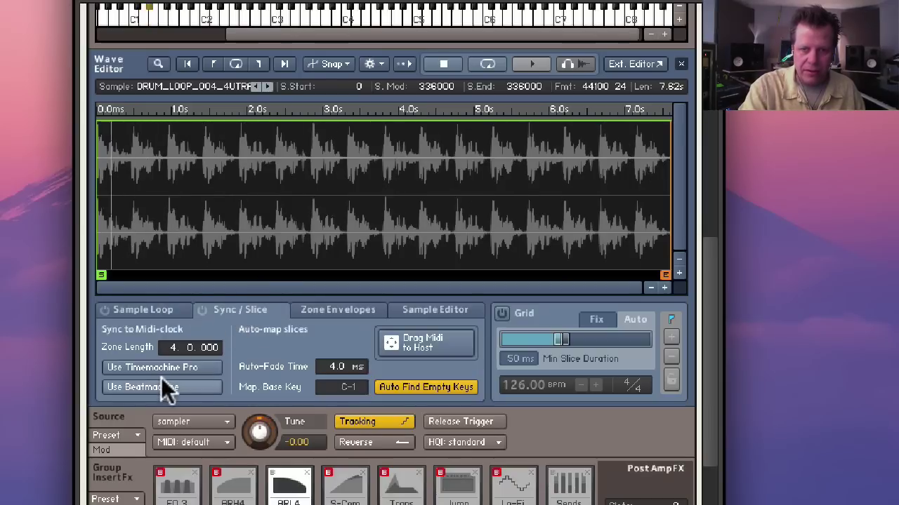
{"action": "left_click", "coordinate": [168, 367]}
{"action": "left_click", "coordinate": [229, 309]}
{"action": "left_click", "coordinate": [181, 366]}
{"action": "left_click", "coordinate": [257, 310]}
{"action": "left_click", "coordinate": [189, 366]}
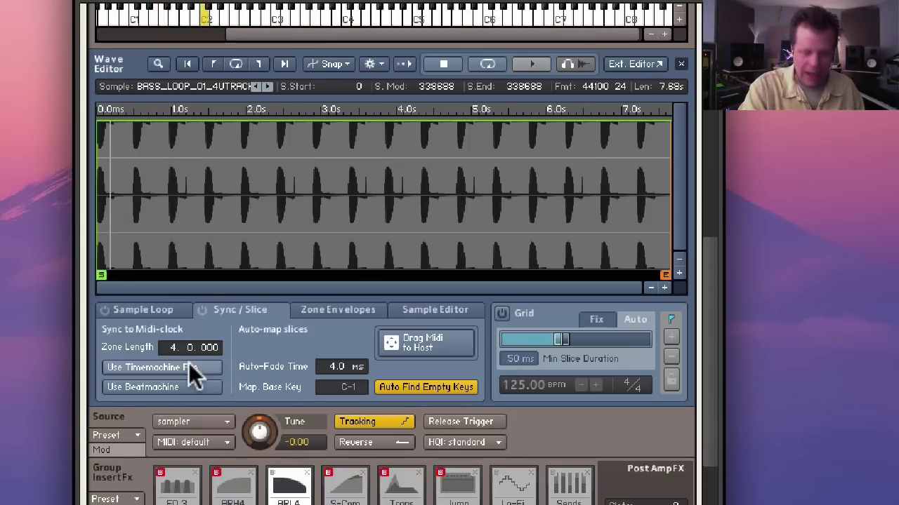
Enable Timemachine Pro sync on the bass loop zones through BASS_LOOP_05.
{"action": "left_click", "coordinate": [189, 365]}
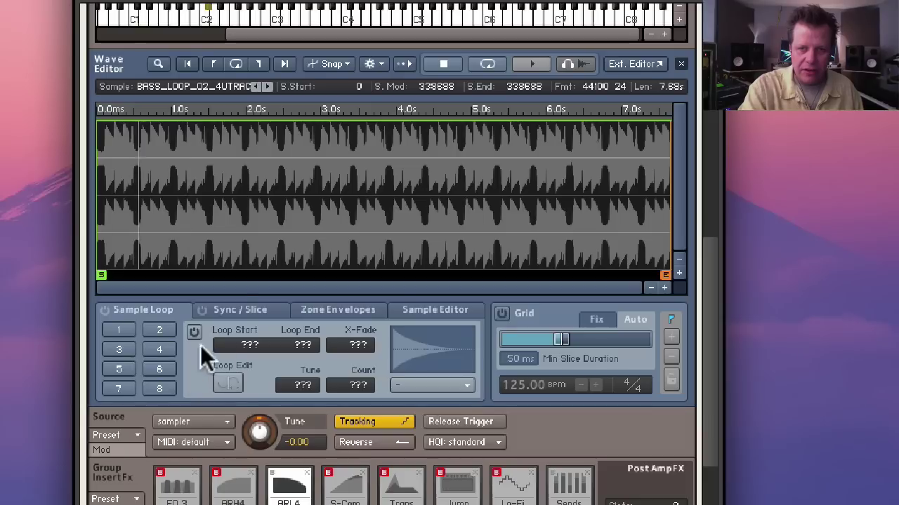
{"action": "left_click", "coordinate": [251, 311]}
{"action": "left_click", "coordinate": [177, 370]}
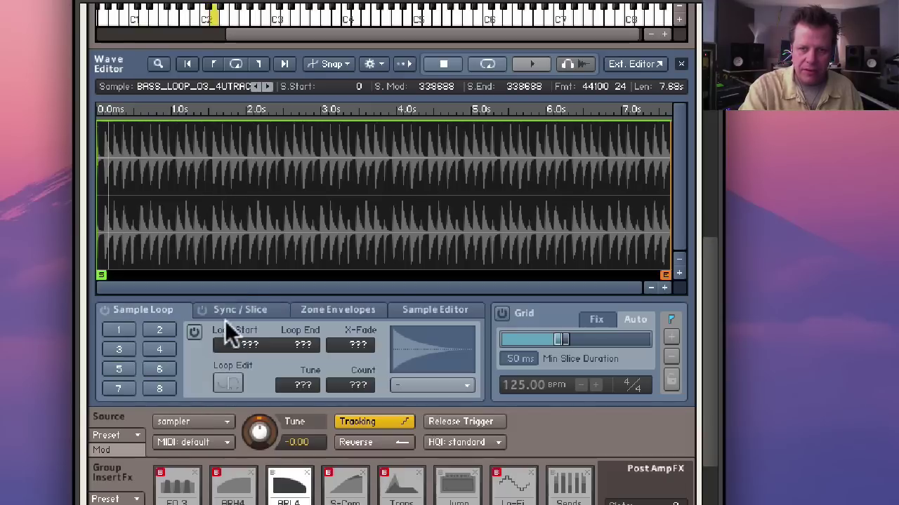
{"action": "left_click", "coordinate": [234, 309]}
{"action": "left_click", "coordinate": [181, 365]}
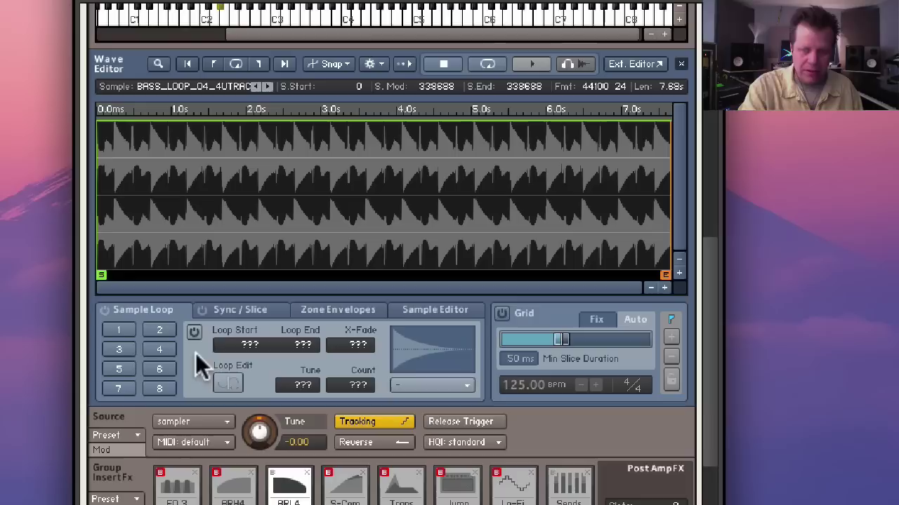
{"action": "left_click", "coordinate": [237, 311]}
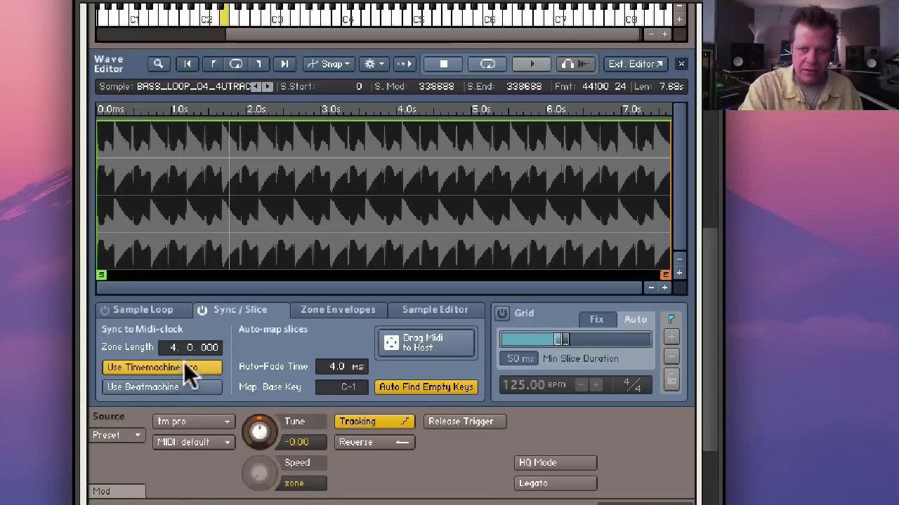
{"action": "left_click", "coordinate": [174, 368]}
{"action": "left_click", "coordinate": [228, 313]}
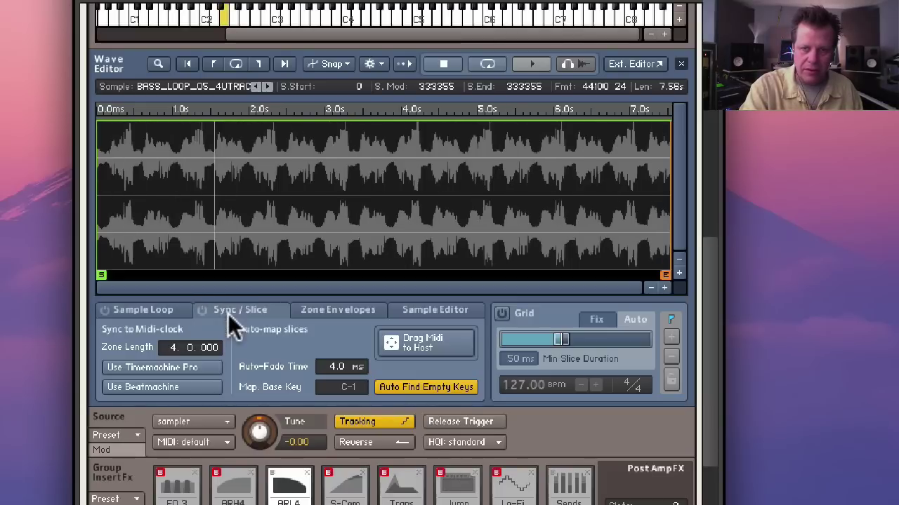
{"action": "left_click", "coordinate": [185, 364]}
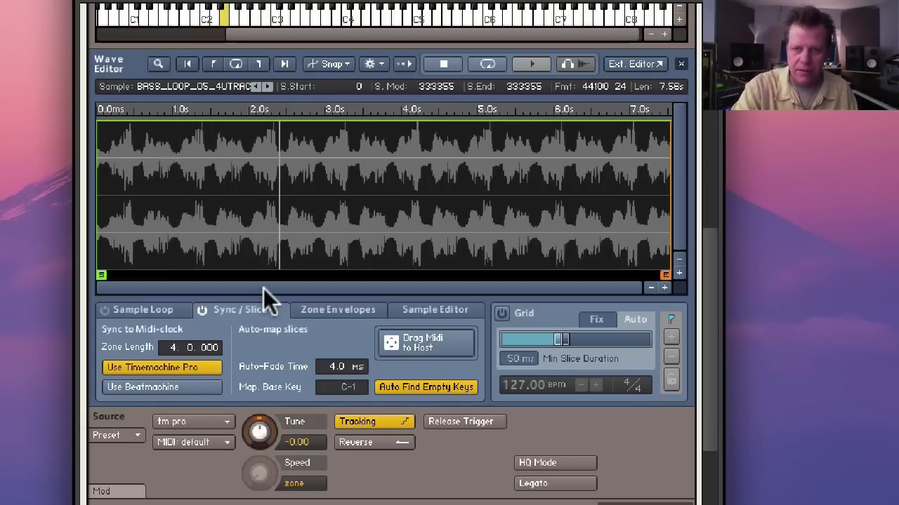
Enable Timemachine Pro on the synth loop zones, including 21_ae_synth_128_A# and 26_ae_synth_128_Bm, then show Master tempo.
{"action": "left_click", "coordinate": [196, 363]}
{"action": "left_click", "coordinate": [241, 311]}
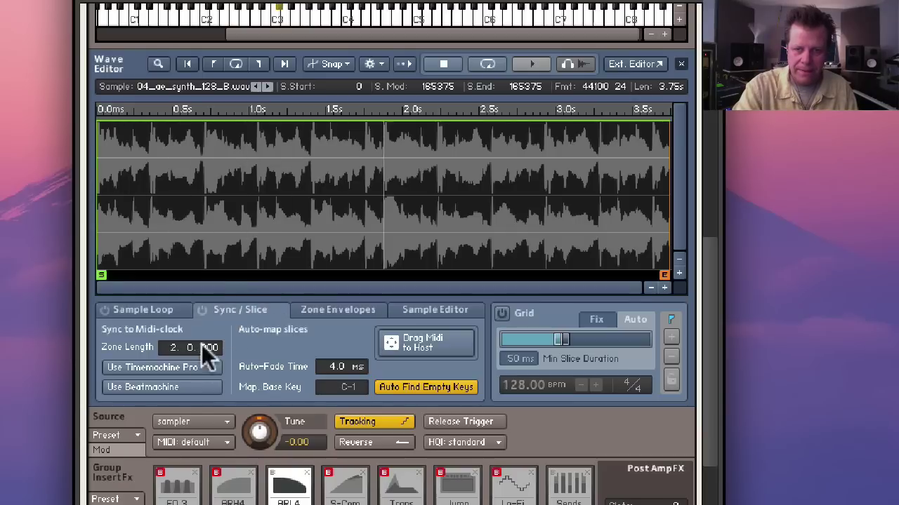
{"action": "left_click", "coordinate": [185, 366]}
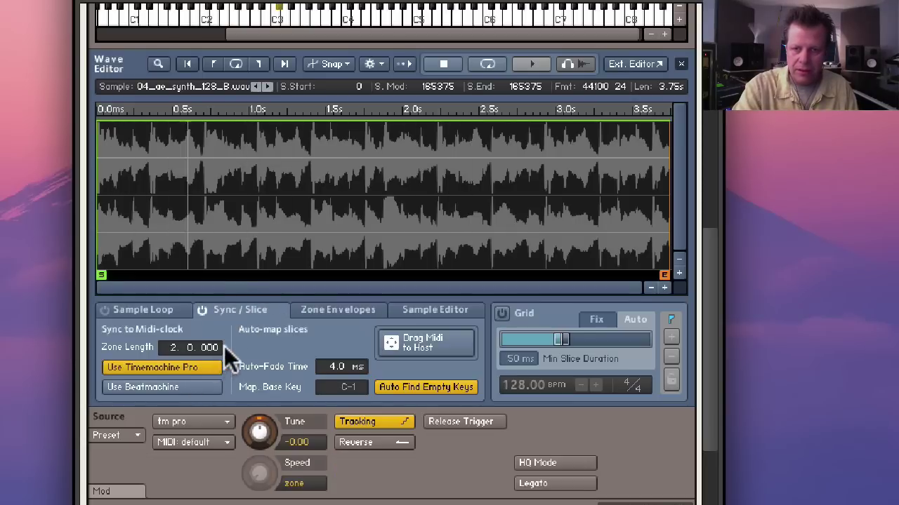
{"action": "left_click", "coordinate": [255, 311]}
{"action": "left_click", "coordinate": [182, 363]}
{"action": "left_click", "coordinate": [241, 310]}
{"action": "left_click", "coordinate": [191, 360]}
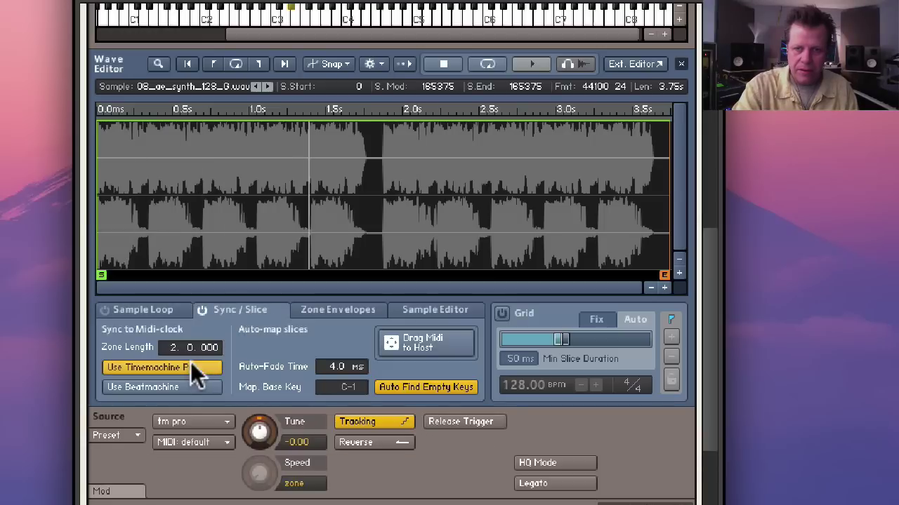
{"action": "left_click", "coordinate": [262, 311]}
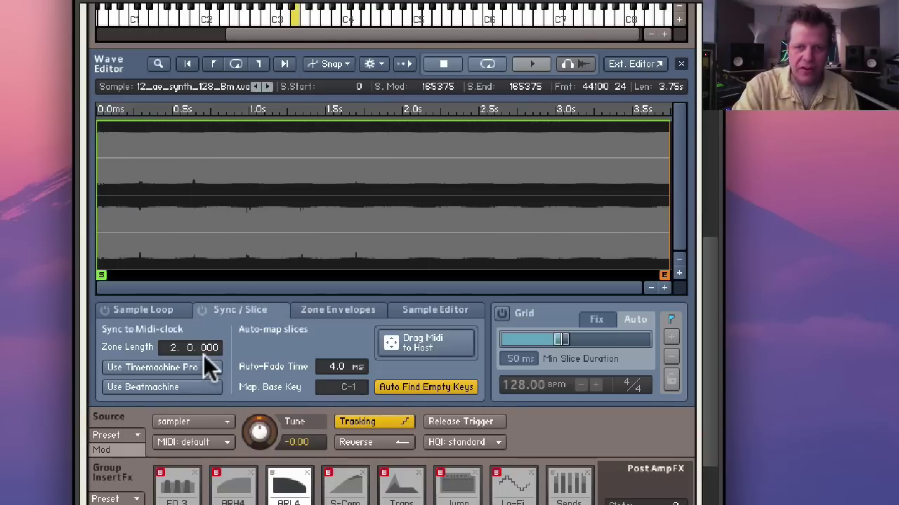
{"action": "left_click", "coordinate": [203, 358]}
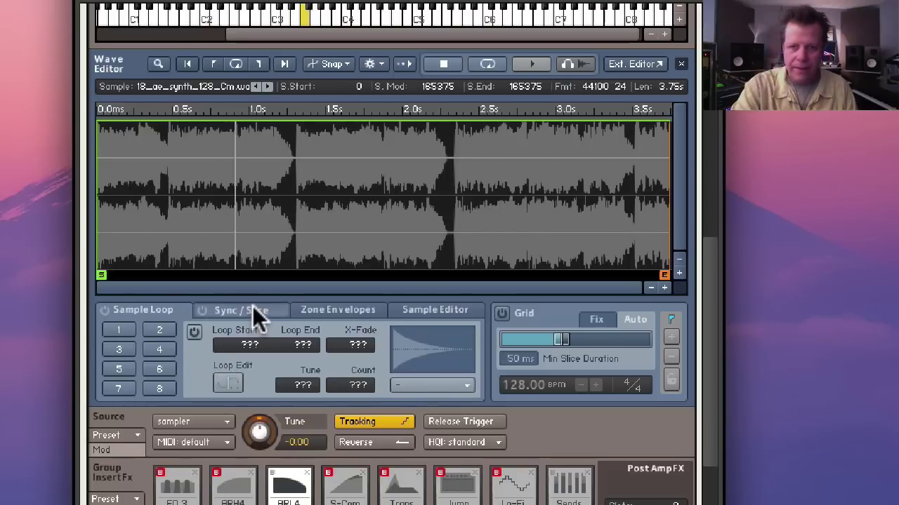
{"action": "left_click", "coordinate": [252, 309]}
{"action": "left_click", "coordinate": [191, 364]}
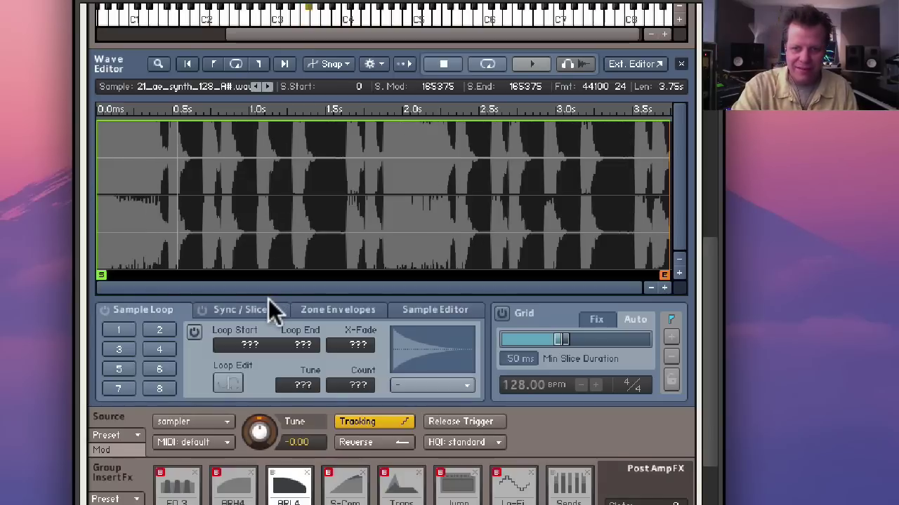
{"action": "left_click", "coordinate": [262, 306]}
{"action": "left_click", "coordinate": [203, 361]}
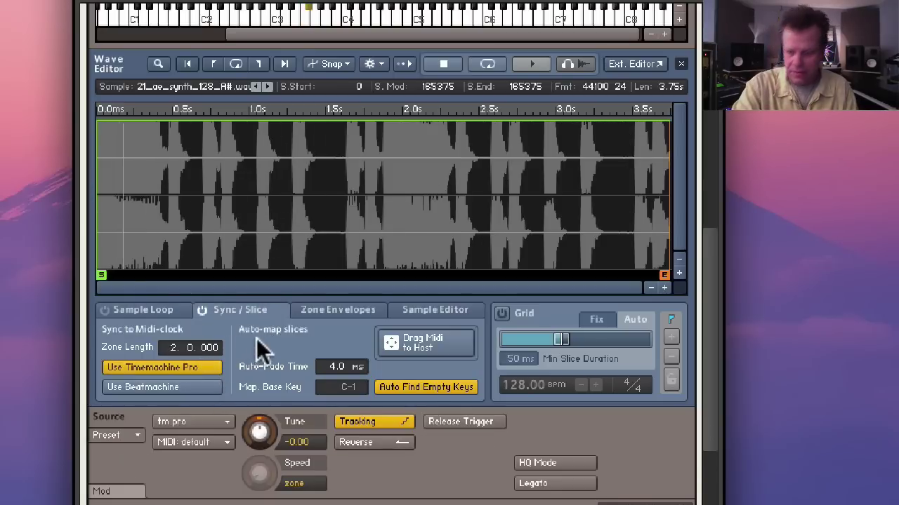
{"action": "left_click", "coordinate": [253, 313]}
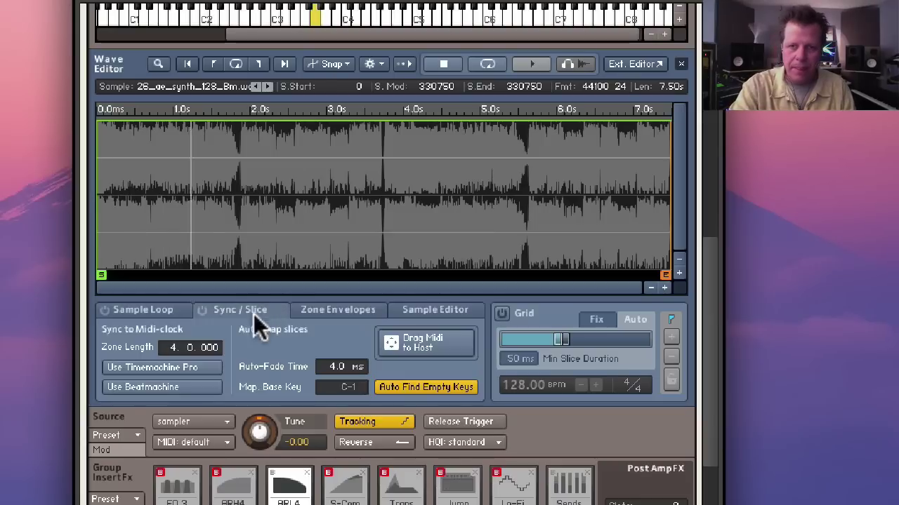
{"action": "left_click", "coordinate": [185, 363]}
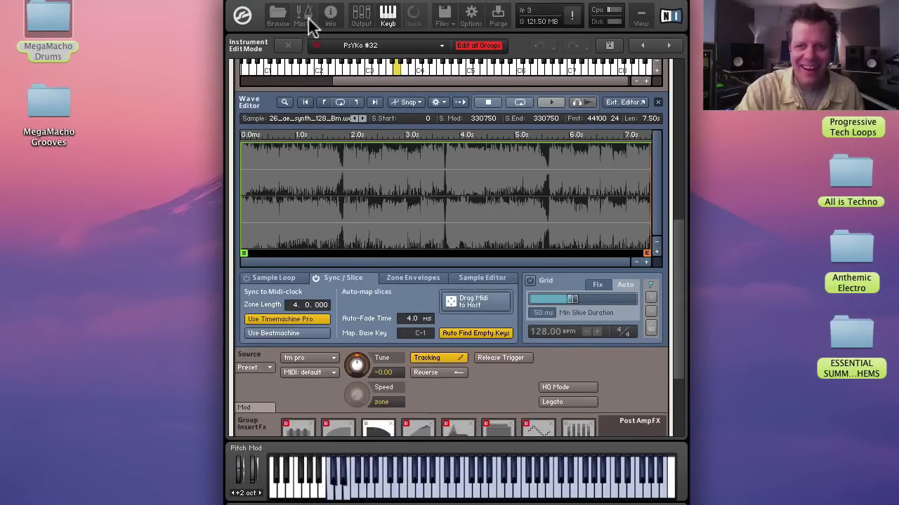
{"action": "left_click", "coordinate": [307, 17]}
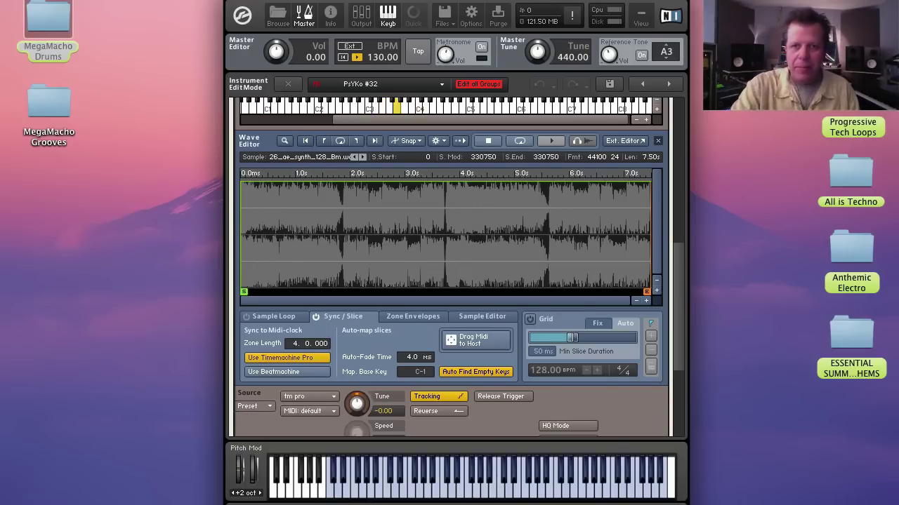
Back on the MegaMacho Drumz panel, set volume to -12.2 dB and delay level to -13.5 dB.
{"action": "left_click", "coordinate": [288, 85]}
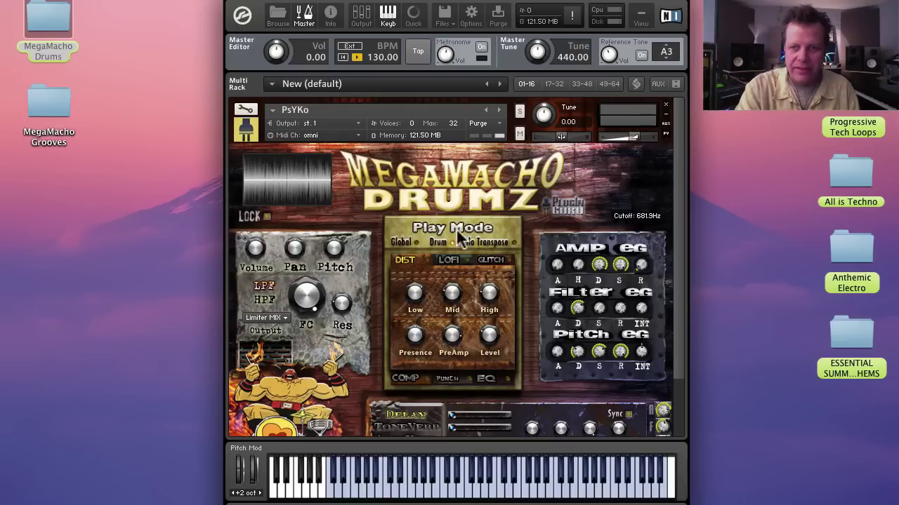
{"action": "left_click", "coordinate": [257, 245]}
{"action": "left_click_drag", "start_coordinate": [257, 245], "coordinate": [259, 266]}
{"action": "left_click_drag", "start_coordinate": [449, 416], "coordinate": [471, 414]}
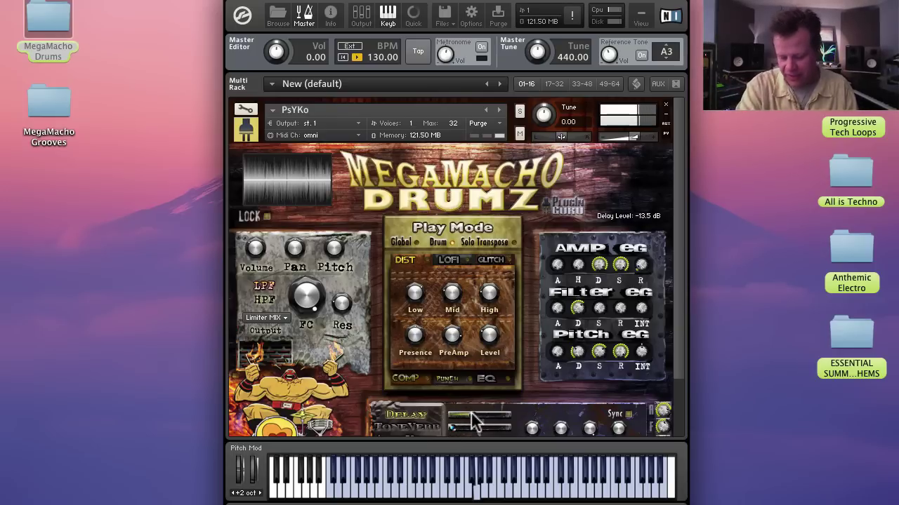
{"action": "scroll", "coordinate": [256, 221], "scroll_direction": "down", "scroll_amount": 2}
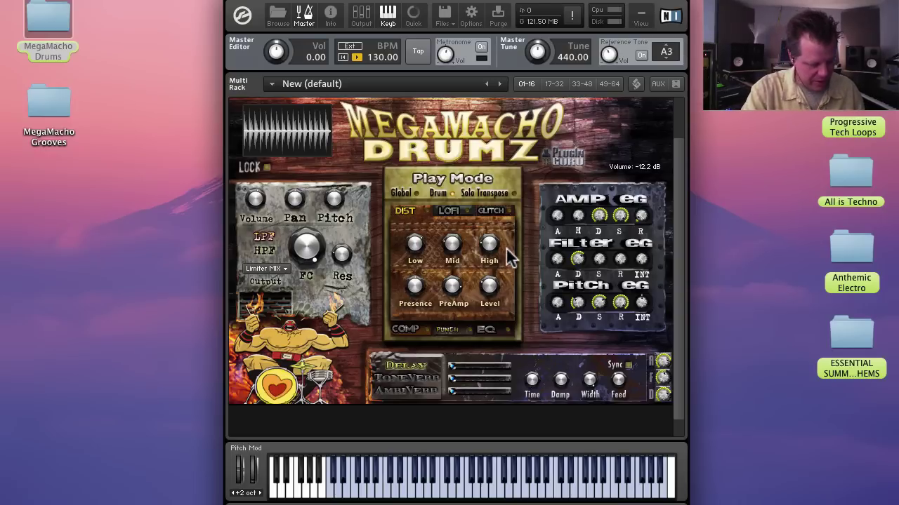
Set the glitch effect to rate 1/8, 3 repeats and -9 semitones tuning.
{"action": "left_click", "coordinate": [493, 212]}
{"action": "left_click_drag", "start_coordinate": [417, 291], "coordinate": [419, 301]}
{"action": "left_click_drag", "start_coordinate": [420, 235], "coordinate": [417, 342]}
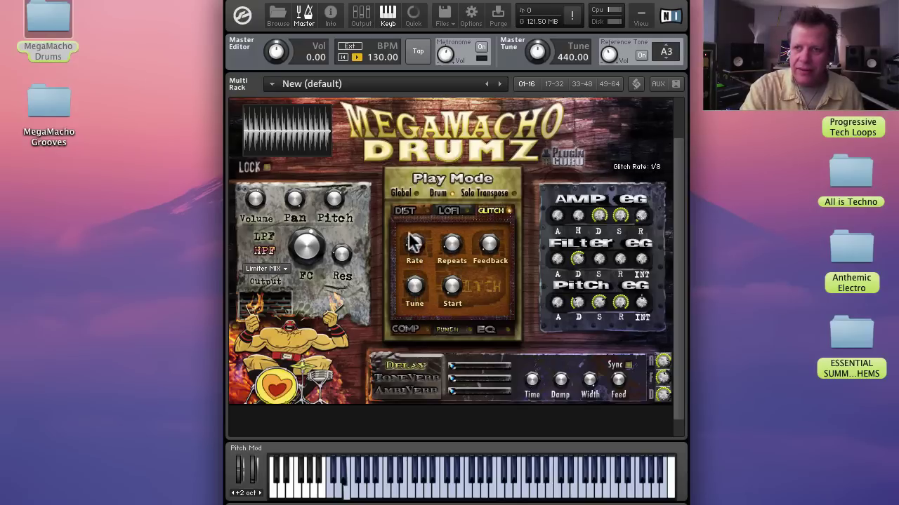
{"action": "left_click_drag", "start_coordinate": [454, 257], "coordinate": [455, 251]}
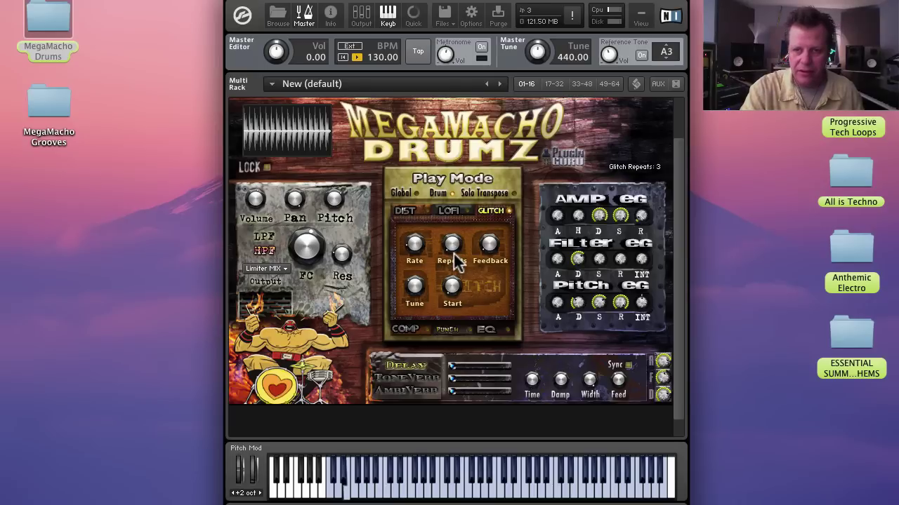
{"action": "left_click_drag", "start_coordinate": [415, 294], "coordinate": [417, 298]}
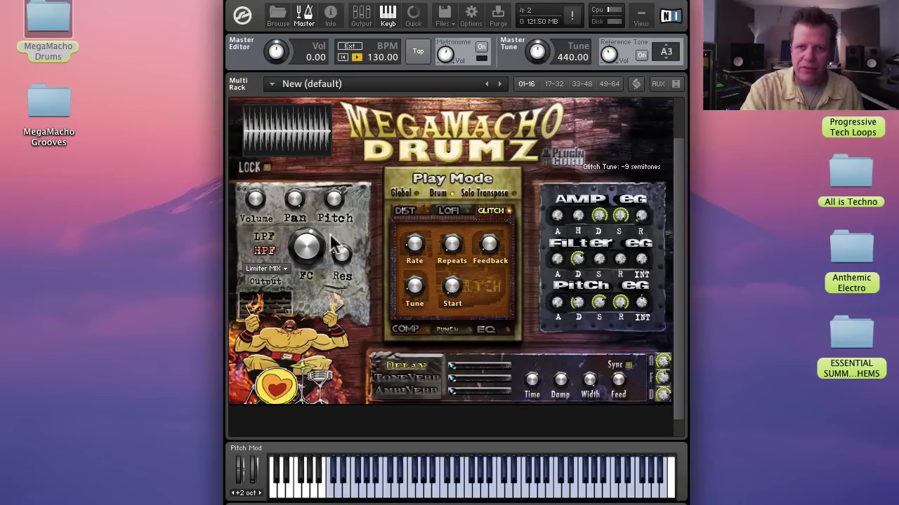
Pull the filter cutoff to 81.6 Hz, enable glitch, and hide the Master settings.
{"action": "mouse_move", "coordinate": [325, 254]}
{"action": "left_click_drag", "start_coordinate": [325, 255], "coordinate": [327, 320]}
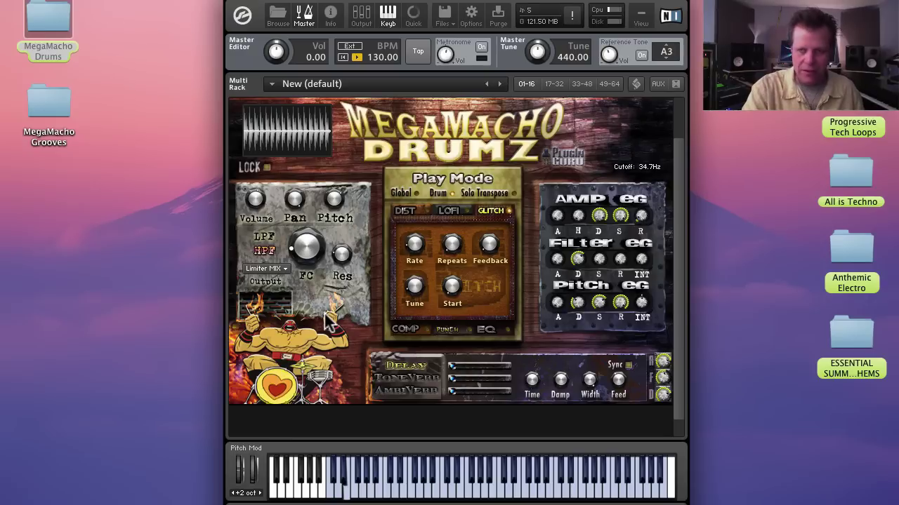
{"action": "left_click_drag", "start_coordinate": [330, 323], "coordinate": [321, 292]}
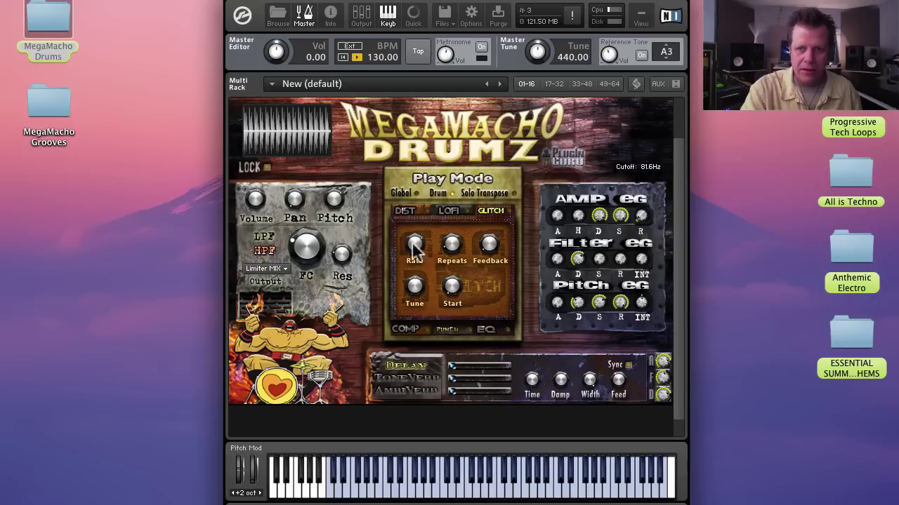
{"action": "left_click", "coordinate": [506, 212]}
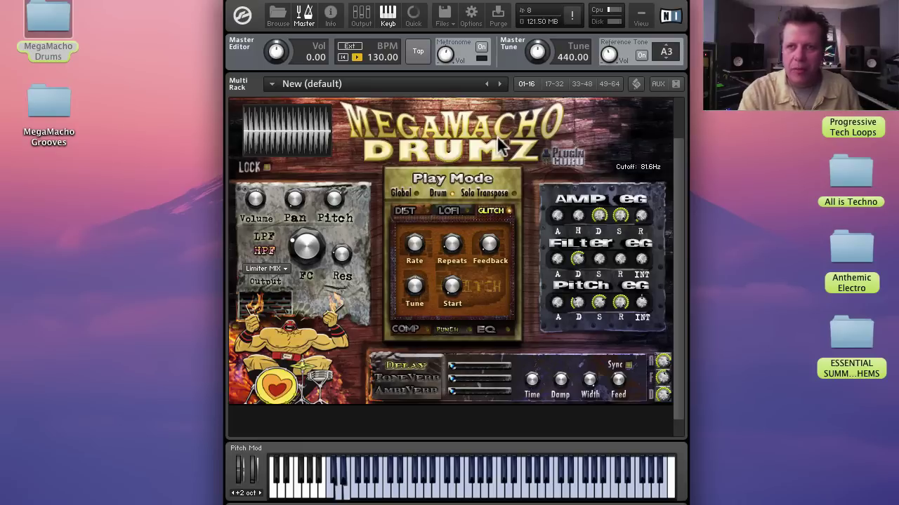
{"action": "left_click", "coordinate": [307, 17]}
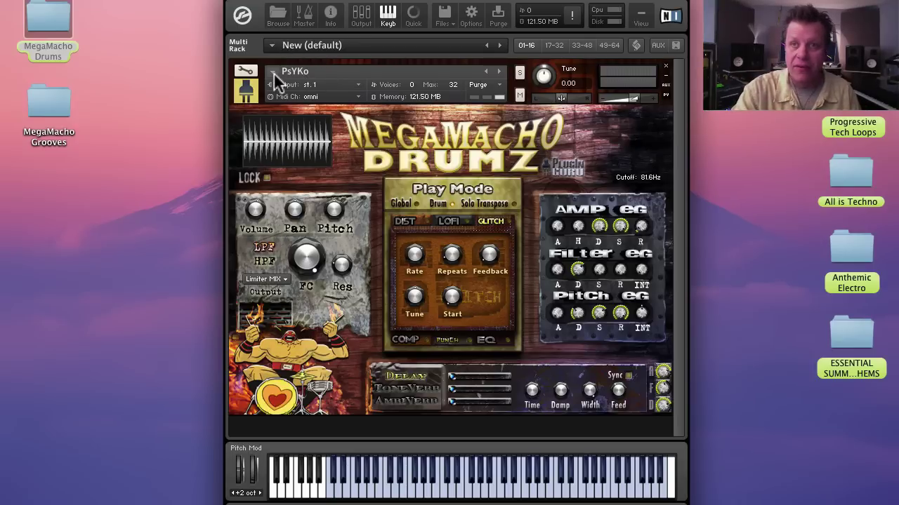
Remove MegaMacho Drumz without saving and load Urban Beats' 089 - Load Up.nki from Performances.
{"action": "left_click", "coordinate": [666, 66]}
{"action": "left_click", "coordinate": [489, 176]}
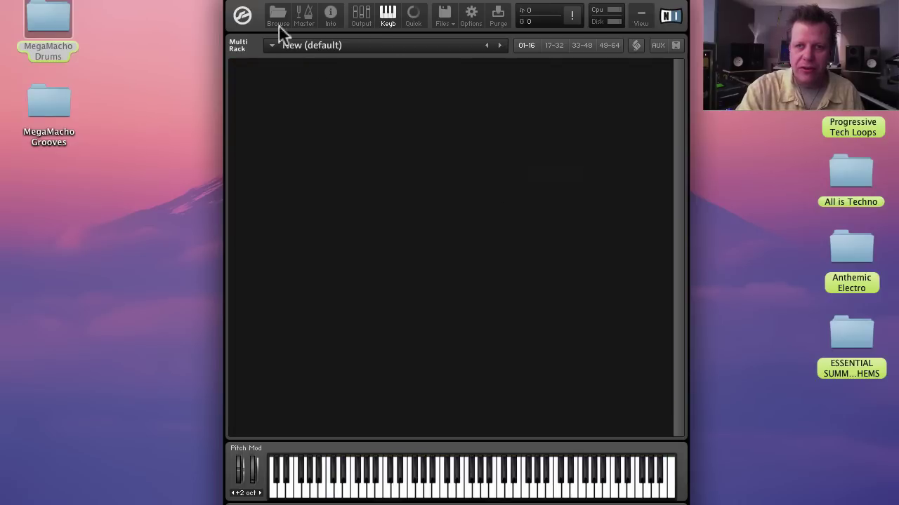
{"action": "left_click", "coordinate": [276, 17]}
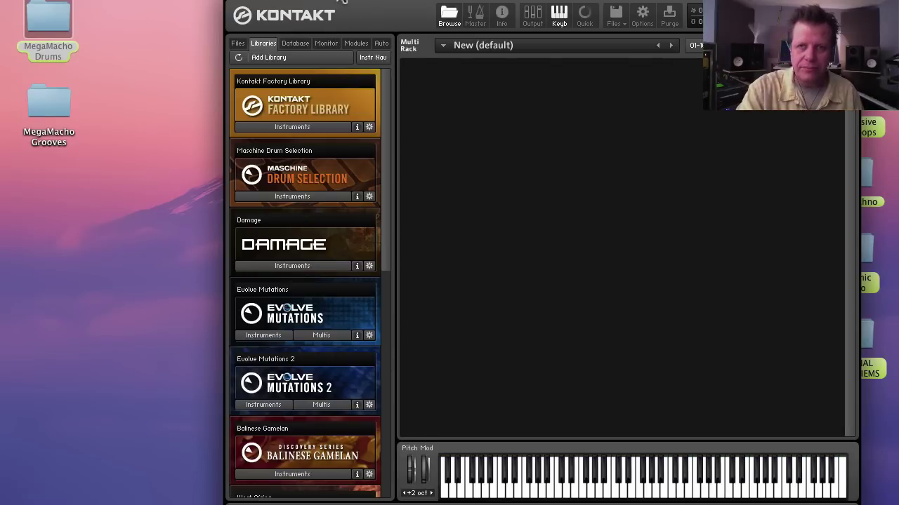
{"action": "left_click_drag", "start_coordinate": [336, 14], "coordinate": [239, 11]}
{"action": "left_click", "coordinate": [191, 129]}
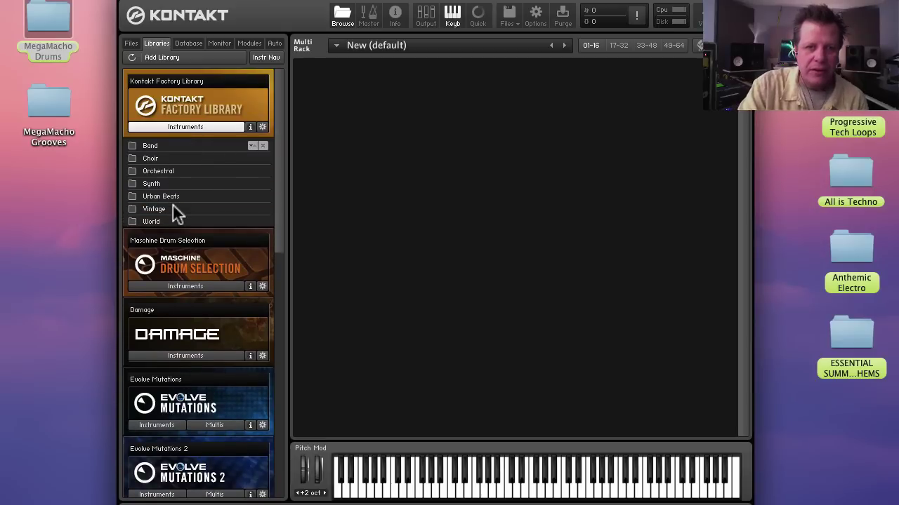
{"action": "left_click", "coordinate": [177, 197]}
{"action": "left_click", "coordinate": [187, 159]}
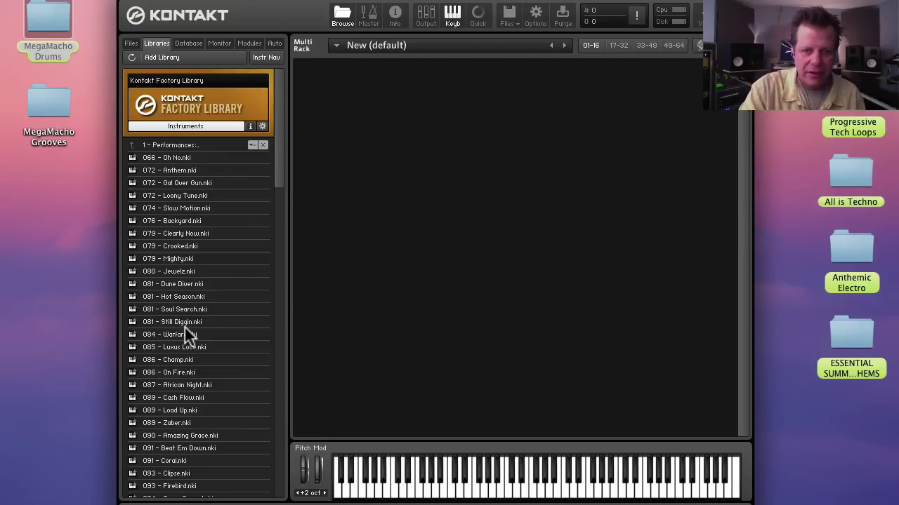
{"action": "double_click", "coordinate": [181, 407]}
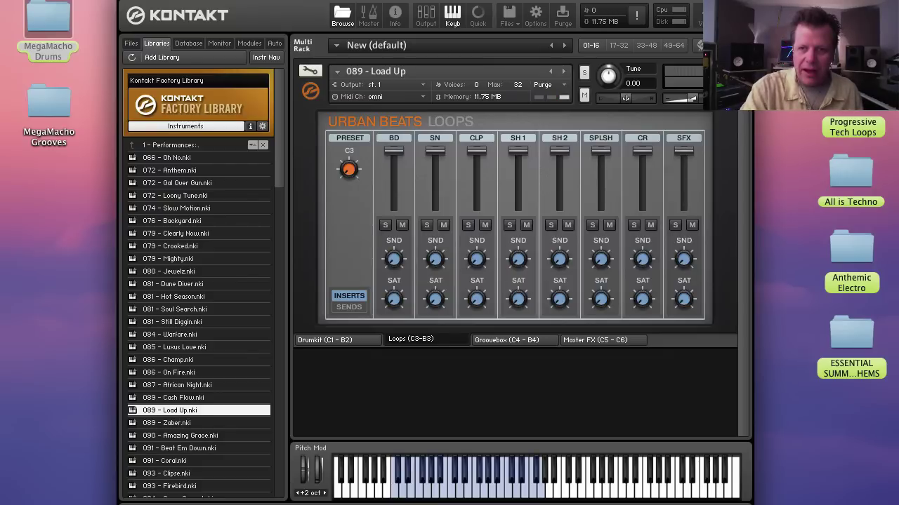
Play the Load Up kit, switch to the Groovebox (C4 - B4), and lower a Track 1 step velocity.
{"action": "left_click", "coordinate": [344, 478]}
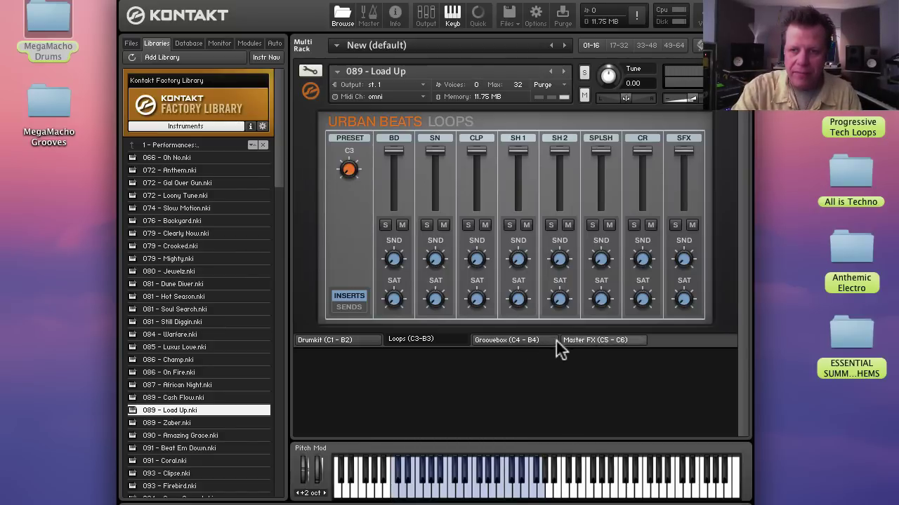
{"action": "left_click", "coordinate": [535, 339]}
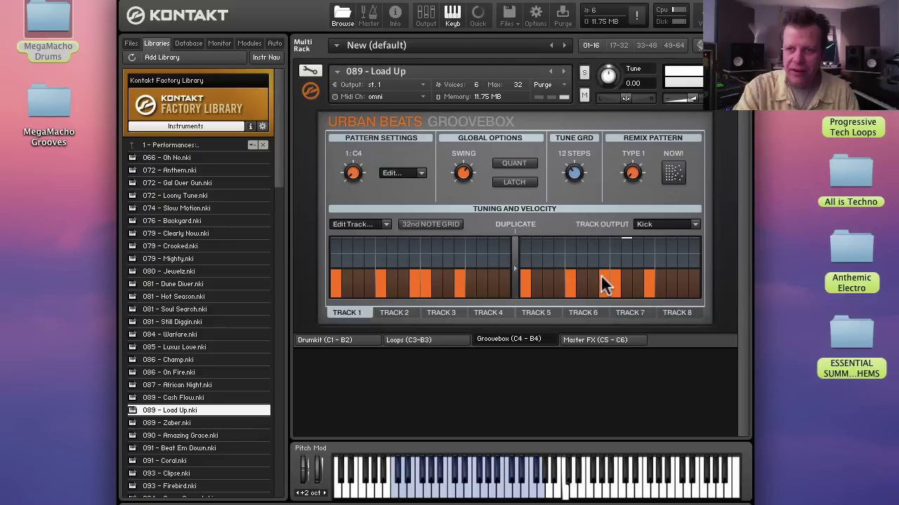
{"action": "left_click", "coordinate": [432, 274]}
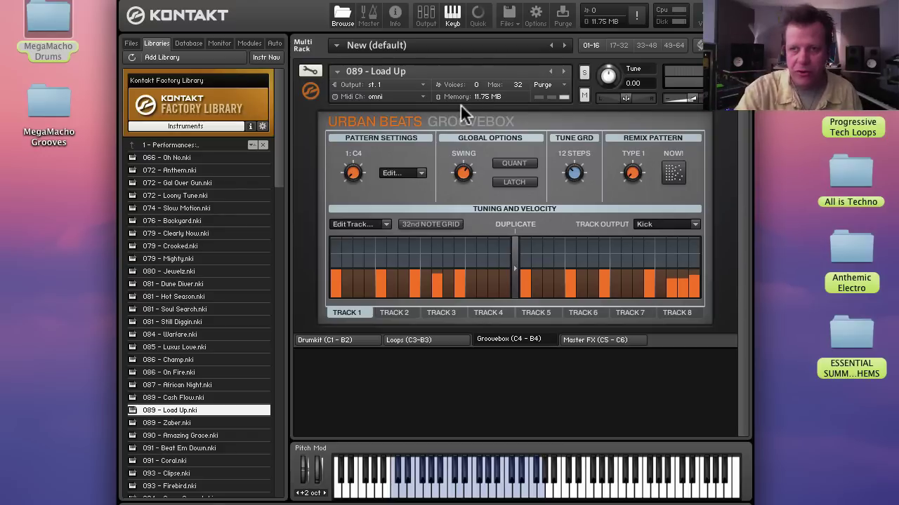
{"action": "left_click", "coordinate": [311, 71]}
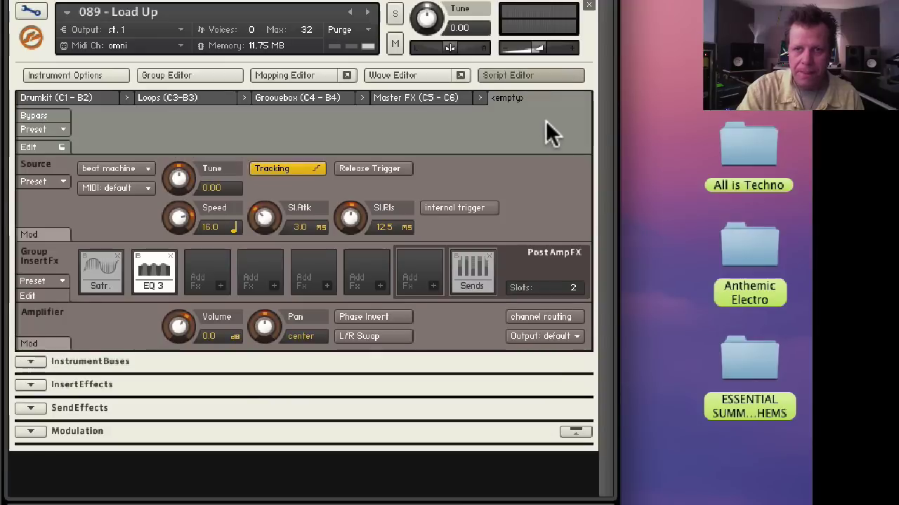
{"action": "left_click", "coordinate": [297, 99]}
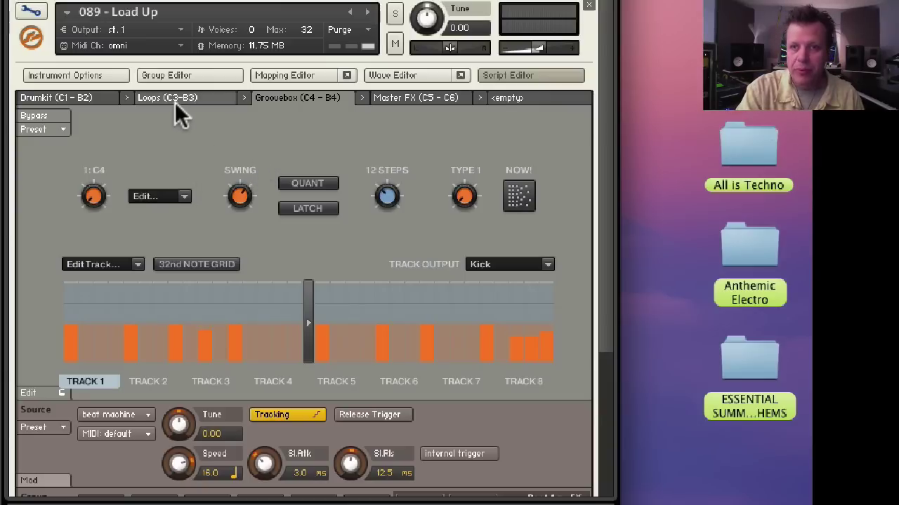
{"action": "left_click", "coordinate": [44, 391]}
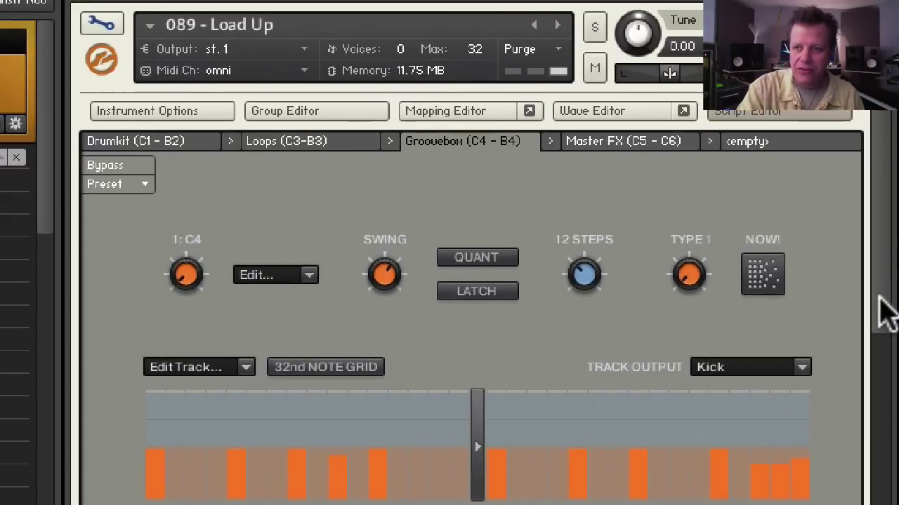
{"action": "scroll", "coordinate": [882, 361], "scroll_direction": "down", "scroll_amount": 10}
{"action": "scroll", "coordinate": [849, 183], "scroll_direction": "down", "scroll_amount": 10}
{"action": "left_click_drag", "start_coordinate": [841, 165], "coordinate": [850, 313]}
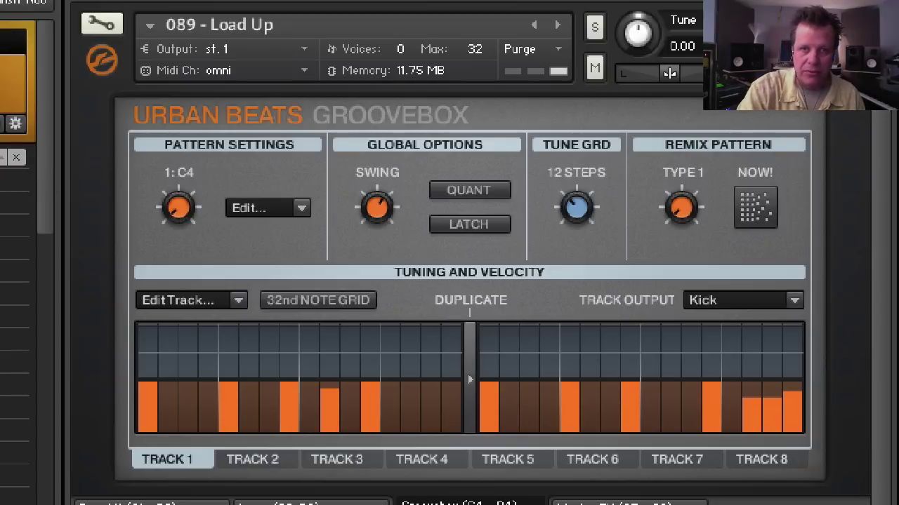
Drag String Ensemble.nki from Orchestral > 1 - VSL Strings onto Load Up to replace it.
{"action": "left_click", "coordinate": [15, 158]}
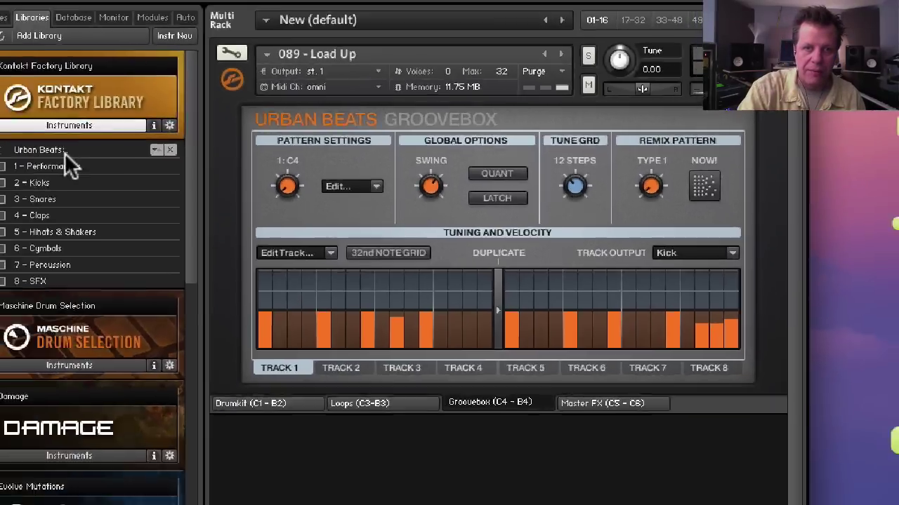
{"action": "left_click", "coordinate": [65, 153]}
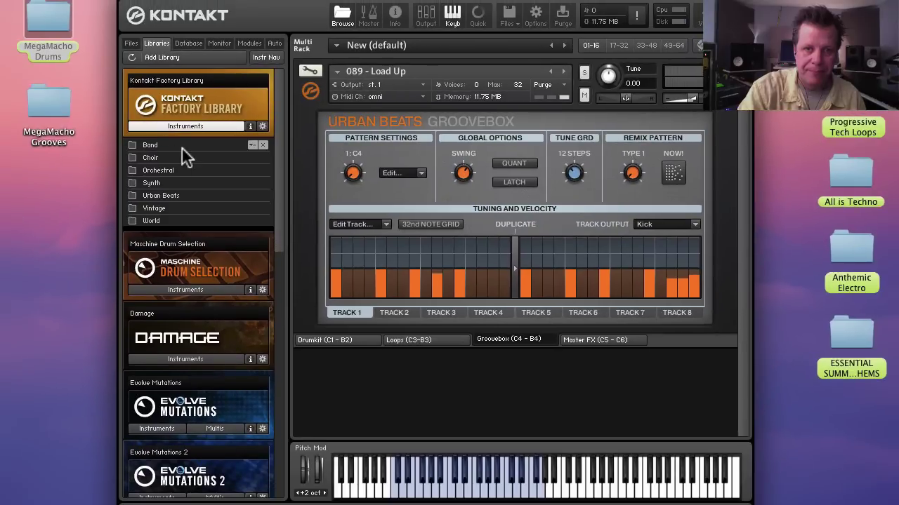
{"action": "left_click", "coordinate": [176, 170]}
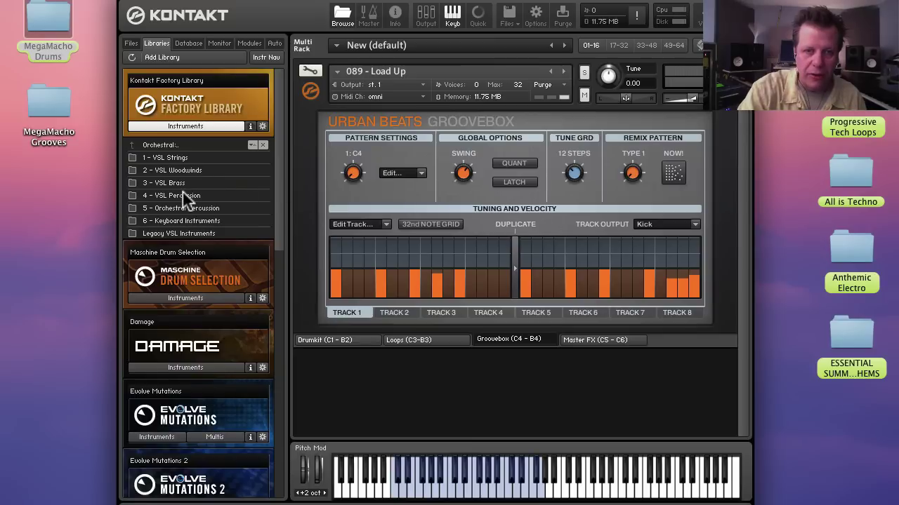
{"action": "left_click", "coordinate": [179, 158]}
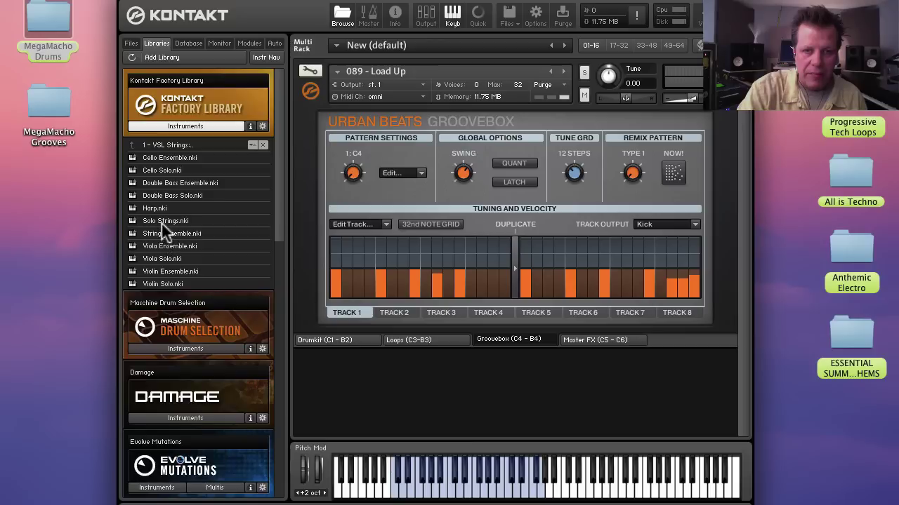
{"action": "left_click_drag", "start_coordinate": [163, 233], "coordinate": [516, 178]}
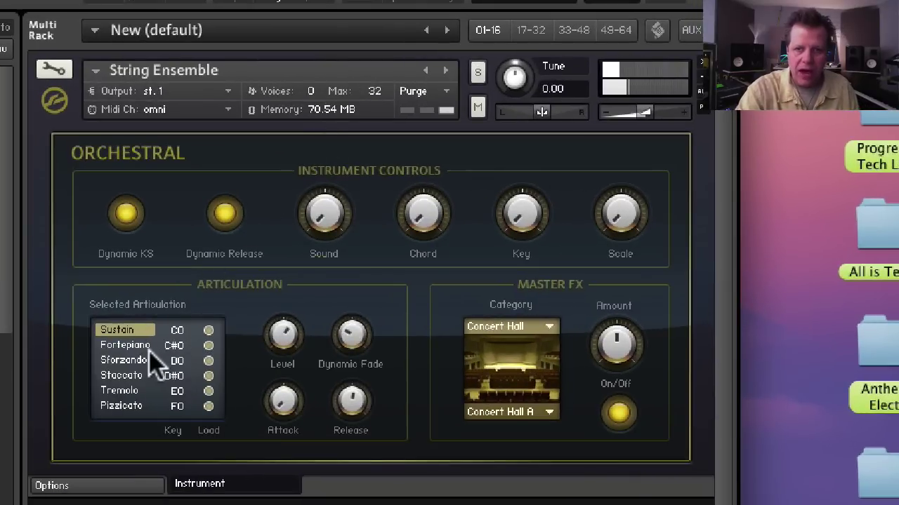
Try Sforzando, Staccato and Tremolo, settle on Pizzicato, and raise Chord to 1-3-5.
{"action": "left_click", "coordinate": [144, 359]}
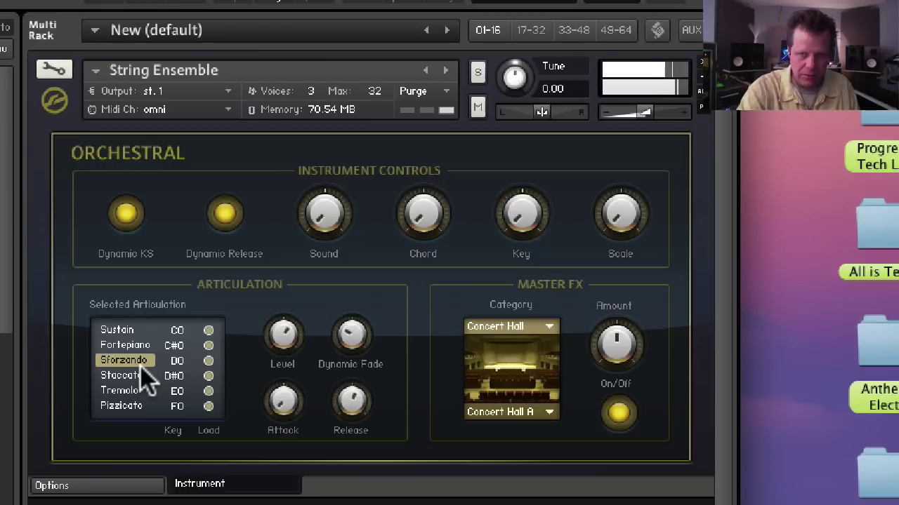
{"action": "left_click", "coordinate": [136, 374]}
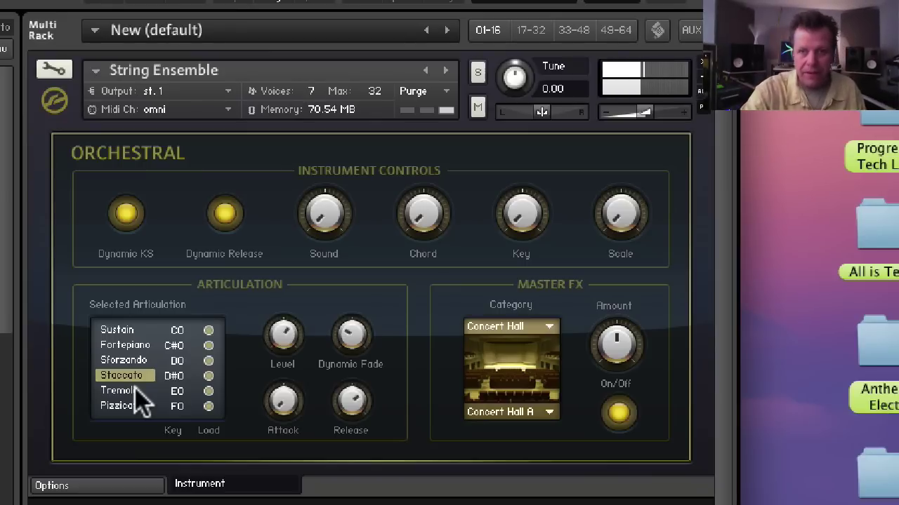
{"action": "left_click", "coordinate": [126, 391]}
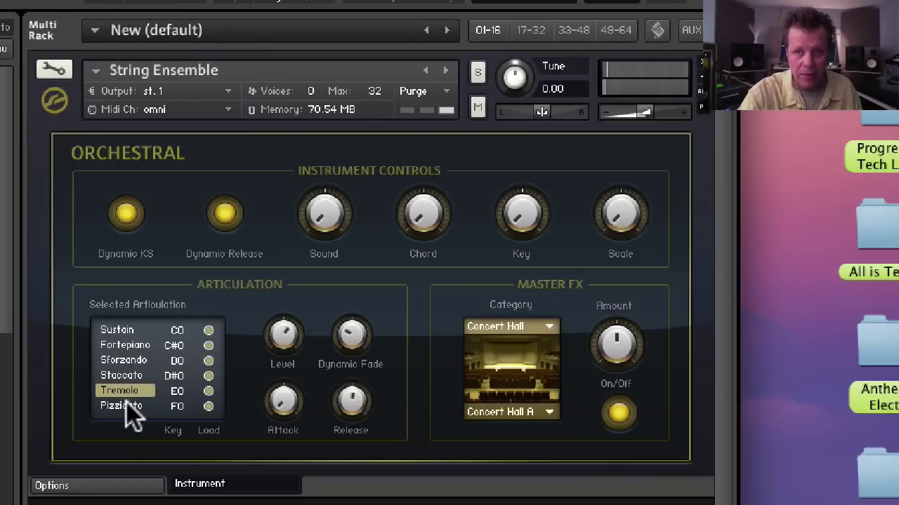
{"action": "left_click", "coordinate": [126, 405]}
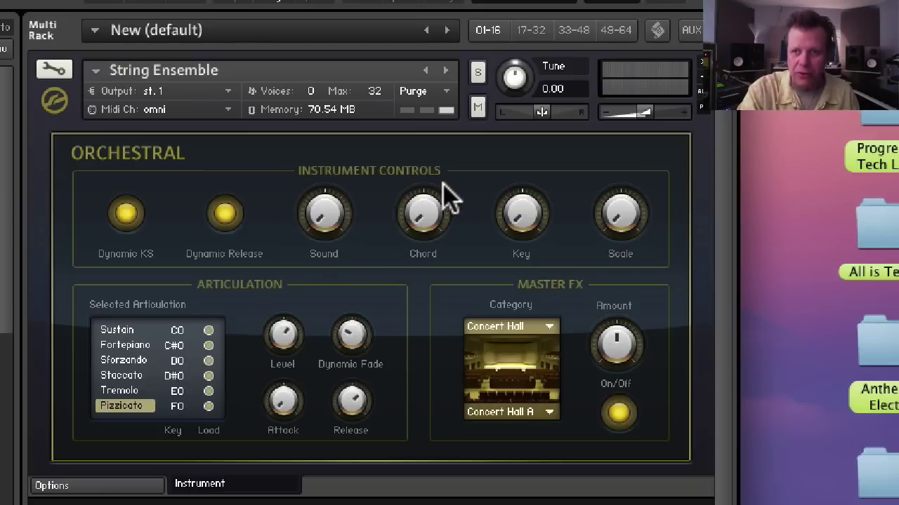
{"action": "left_click", "coordinate": [424, 198]}
{"action": "left_click_drag", "start_coordinate": [428, 209], "coordinate": [404, 1]}
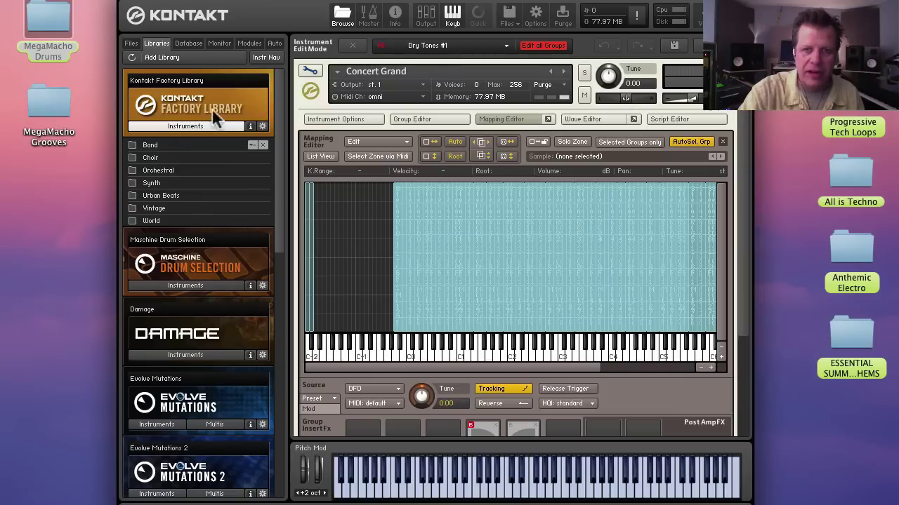
Remove Concert Grand and load Symphobia 2's Our Sun is Dying.nkm multi, confirming the replacement.
{"action": "left_click", "coordinate": [203, 127]}
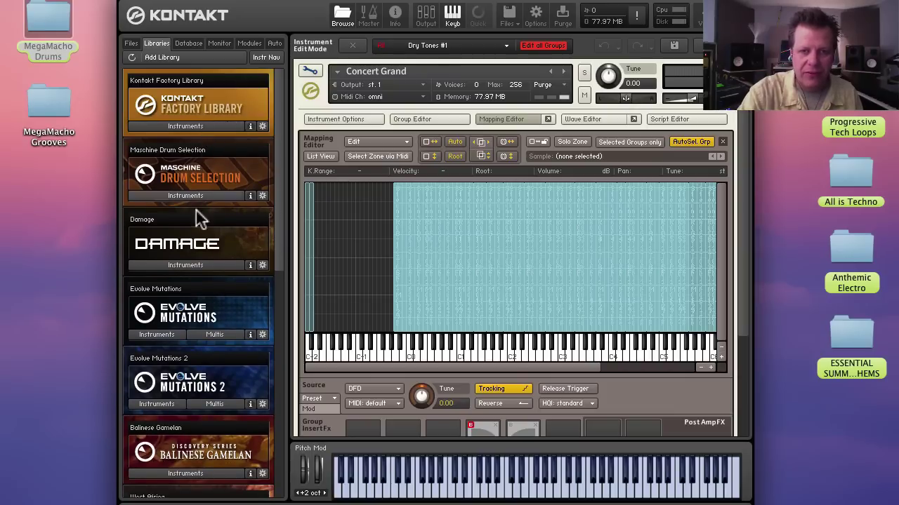
{"action": "scroll", "coordinate": [169, 338], "scroll_direction": "down", "scroll_amount": 10}
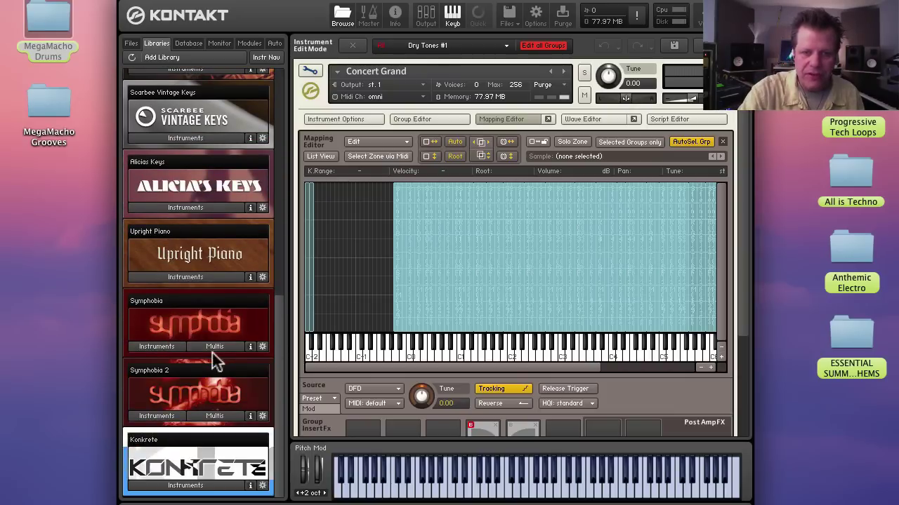
{"action": "left_click", "coordinate": [217, 416]}
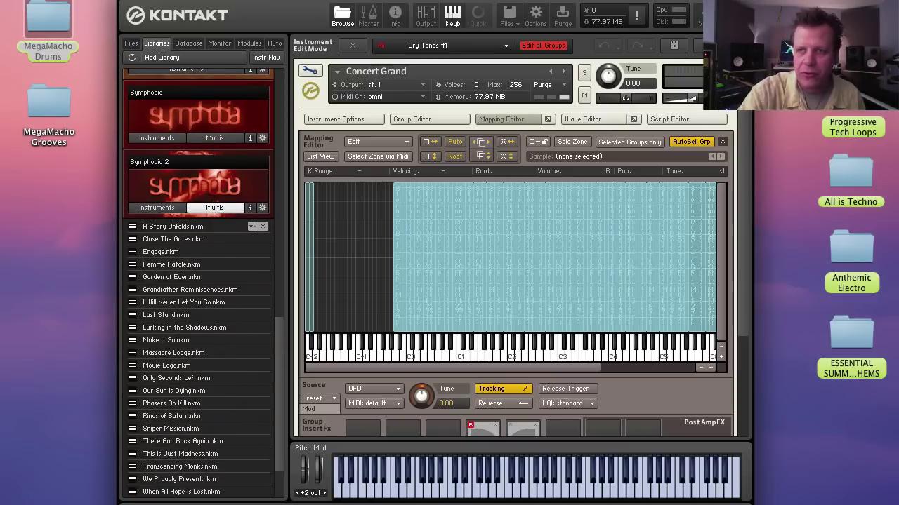
{"action": "left_click", "coordinate": [691, 83]}
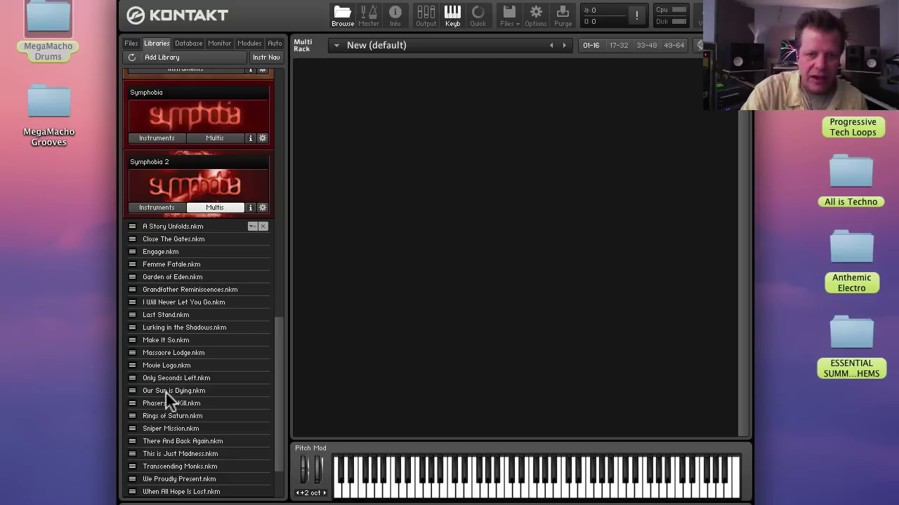
{"action": "left_click_drag", "start_coordinate": [165, 393], "coordinate": [419, 254]}
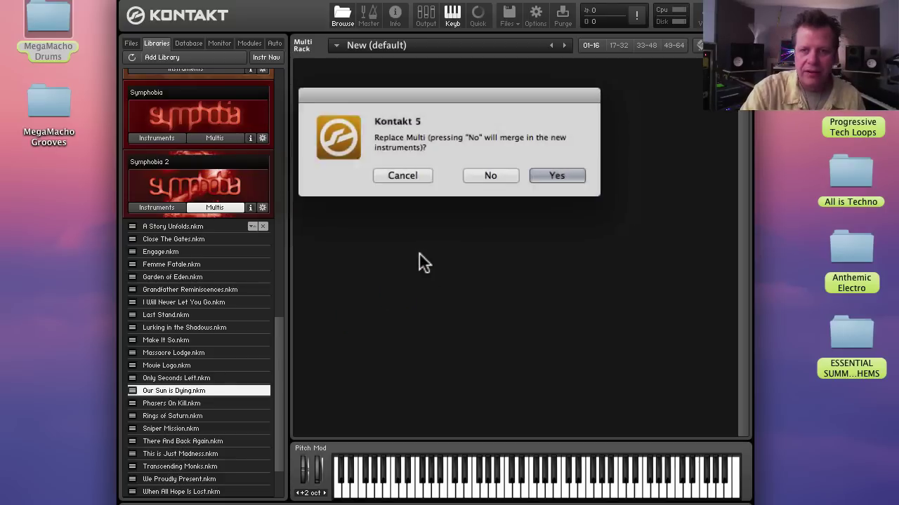
{"action": "left_click", "coordinate": [564, 180]}
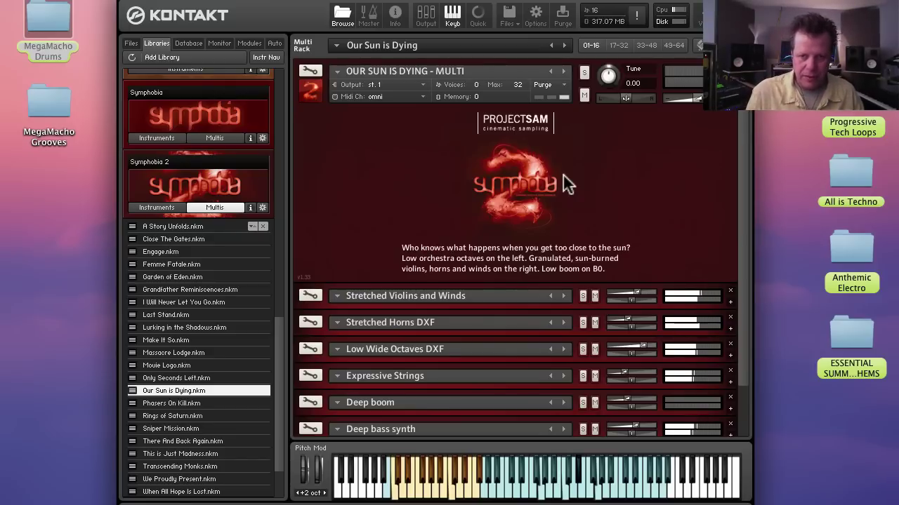
Play a low note, step to the next multi Phasers On Kill, and play a staccato note.
{"action": "left_click", "coordinate": [386, 495]}
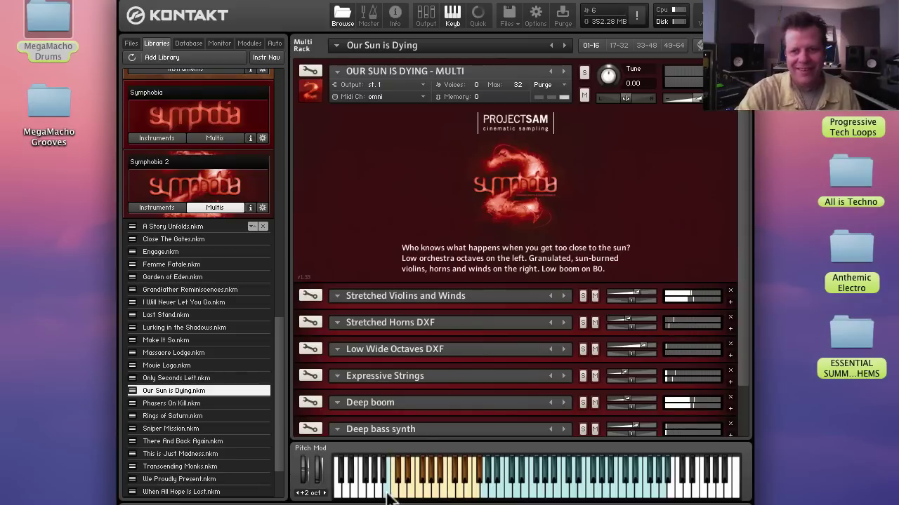
{"action": "left_click", "coordinate": [563, 45]}
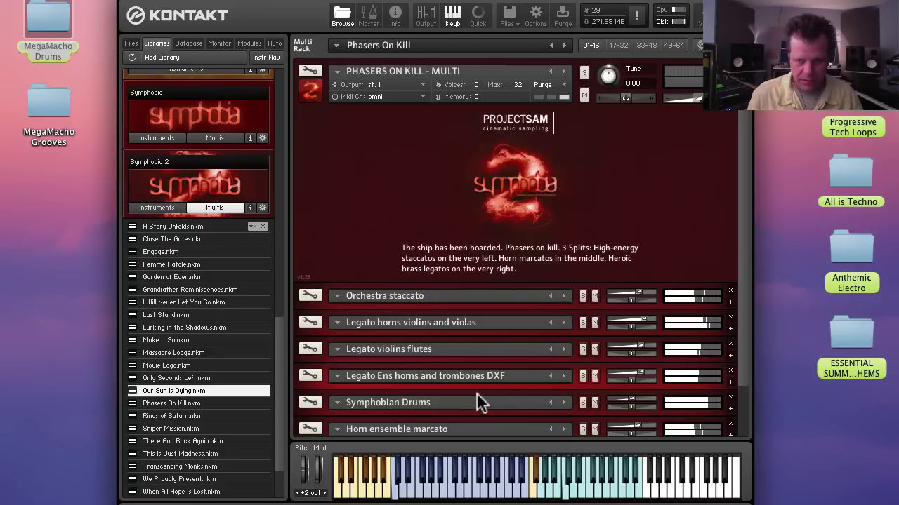
{"action": "left_click", "coordinate": [346, 484]}
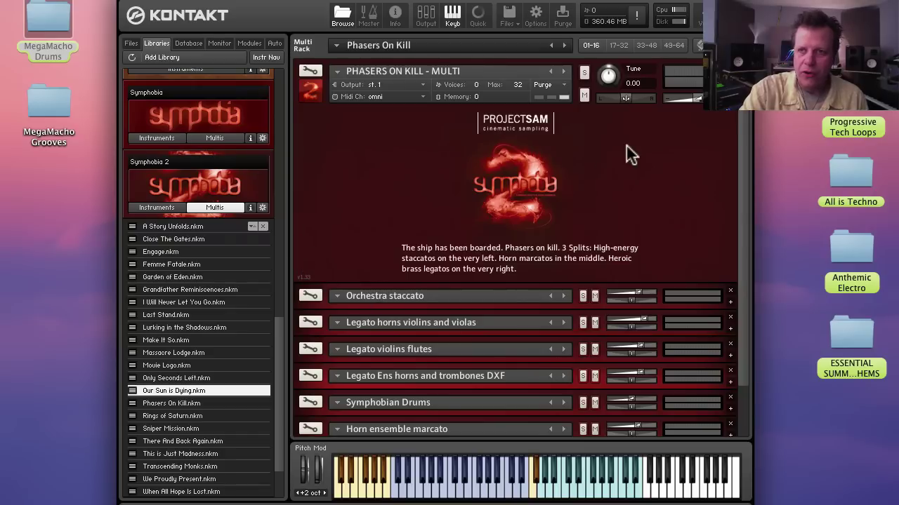
Reset the multi with Files > Reset multi, confirming with OK.
{"action": "left_click", "coordinate": [507, 15]}
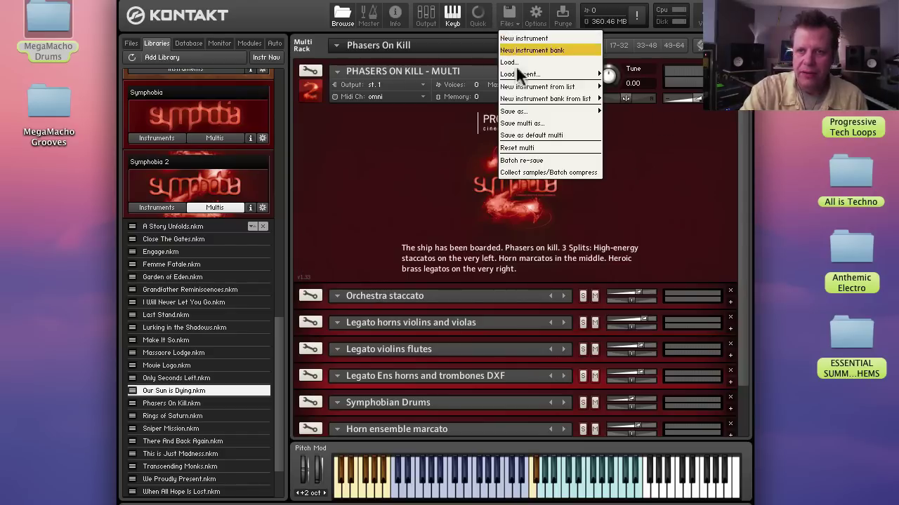
{"action": "left_click", "coordinate": [532, 146]}
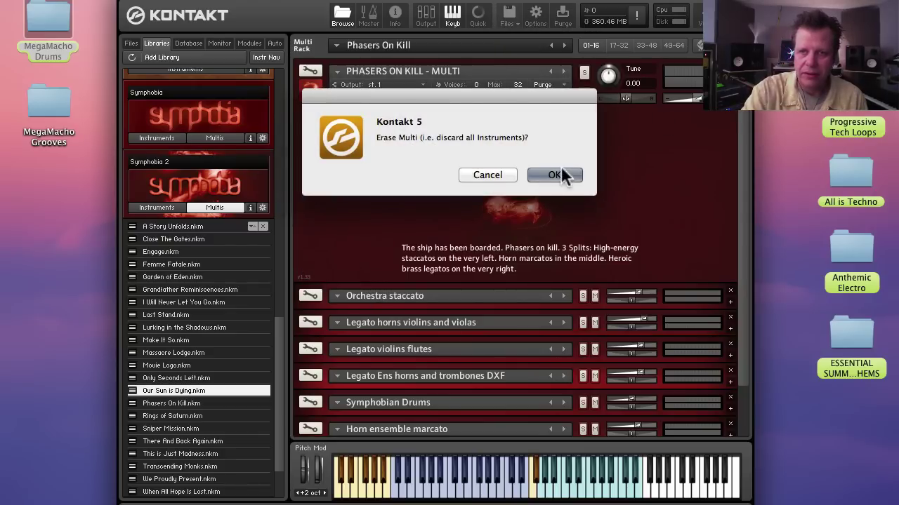
{"action": "left_click", "coordinate": [555, 175]}
Load 01 Full Orchestrator.nki from Symphobia 2's 1 Full Orchestra instrument folder.
{"action": "left_click", "coordinate": [161, 205]}
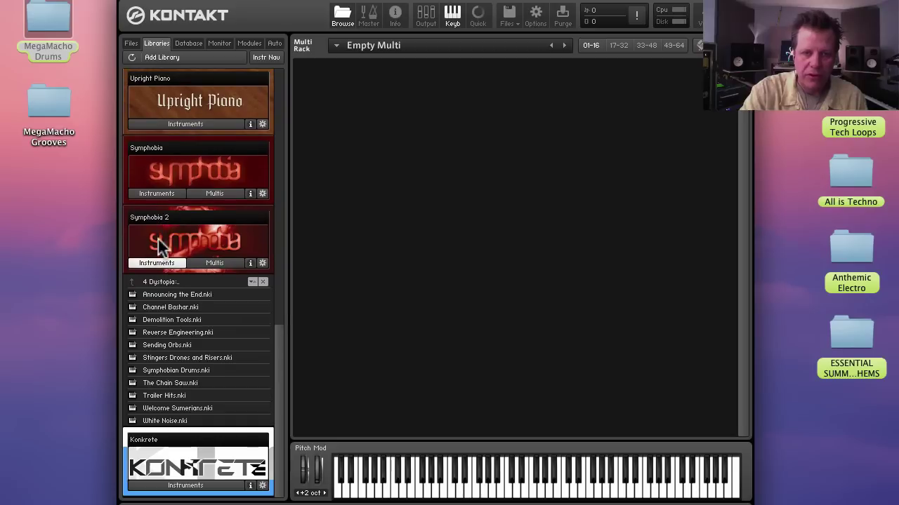
{"action": "left_click", "coordinate": [158, 281]}
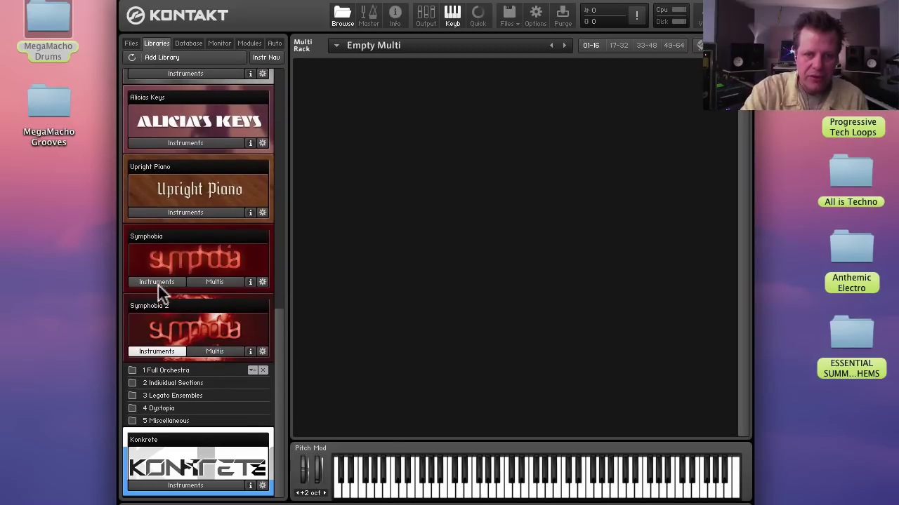
{"action": "left_click", "coordinate": [170, 371]}
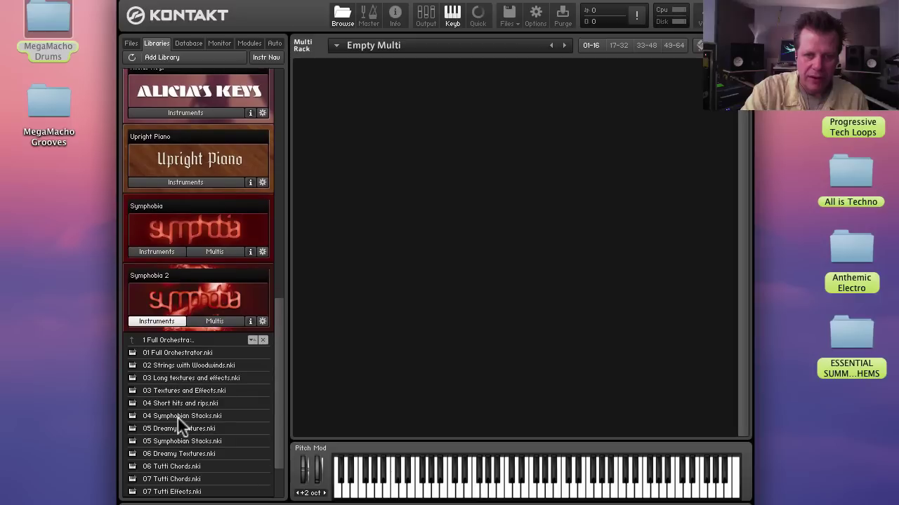
{"action": "double_click", "coordinate": [177, 351]}
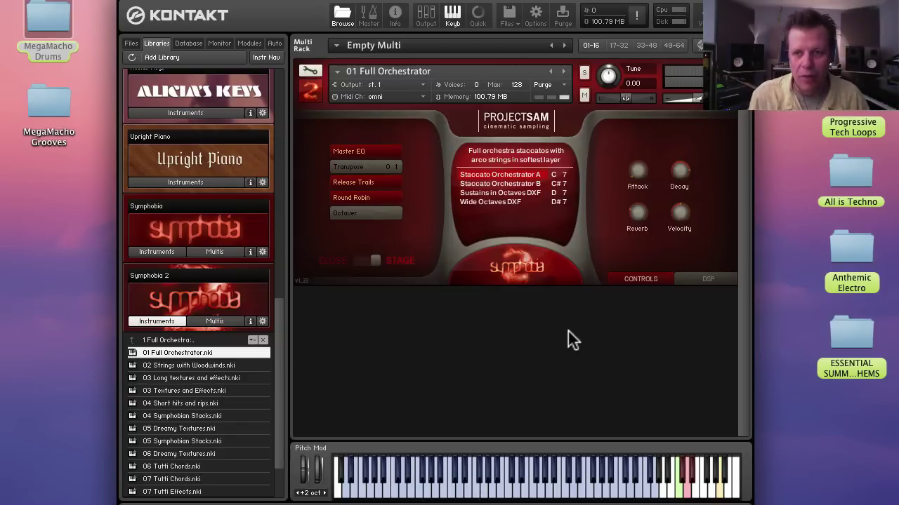
Try Staccato Orchestrator B, settle on Sustains in Octaves DXF, and go up one browser folder.
{"action": "left_click", "coordinate": [494, 185]}
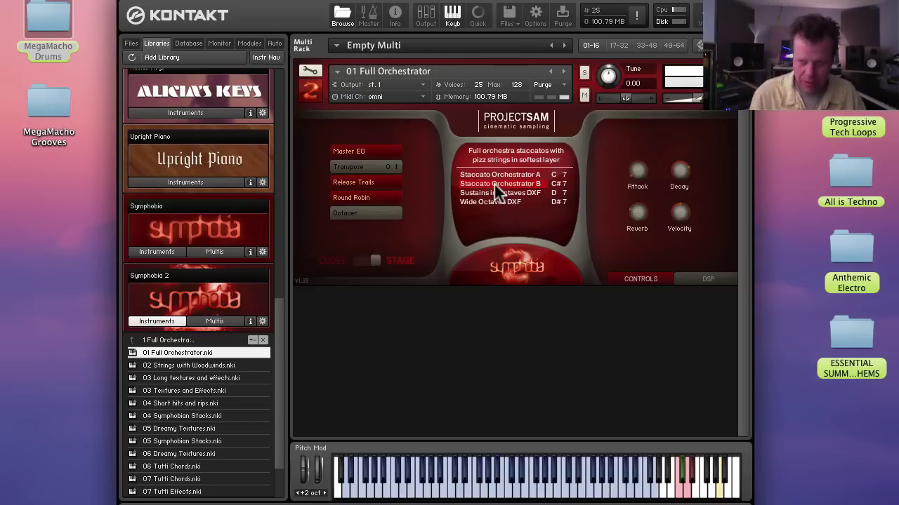
{"action": "left_click", "coordinate": [489, 189]}
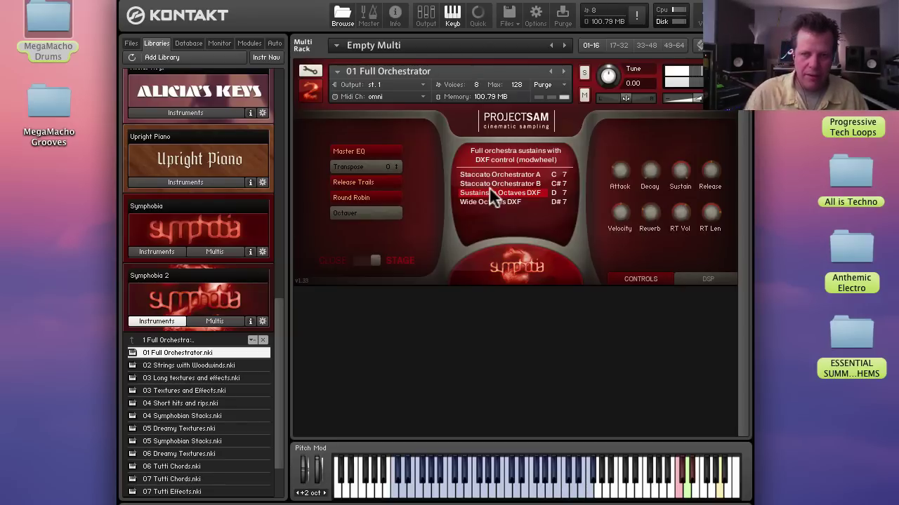
{"action": "mouse_move", "coordinate": [653, 210]}
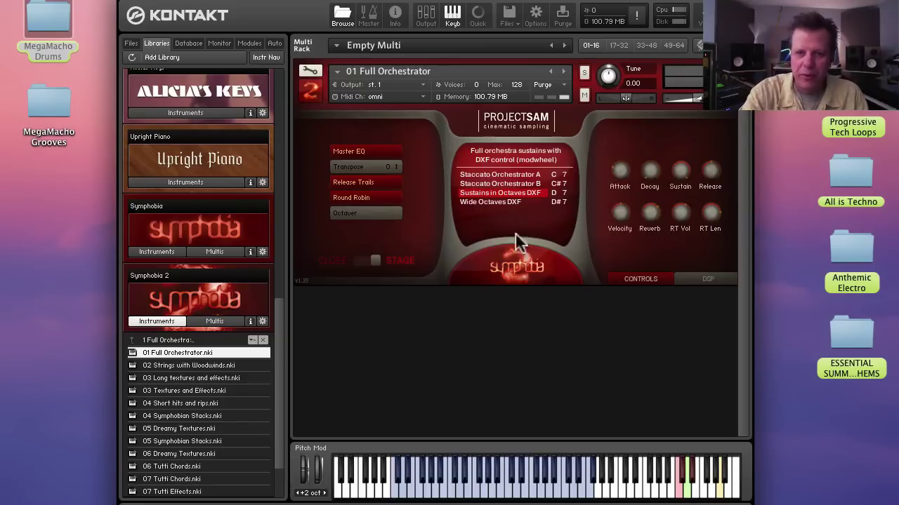
{"action": "left_click", "coordinate": [168, 341]}
Load Trailer Hits.nki from the 4 Dystopia folder in place of Full Orchestrator.
{"action": "left_click", "coordinate": [162, 406]}
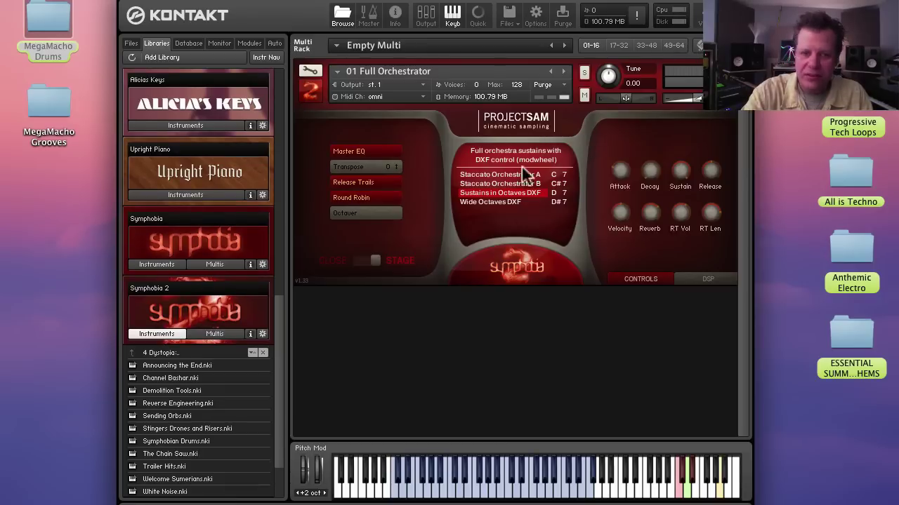
{"action": "left_click", "coordinate": [175, 466]}
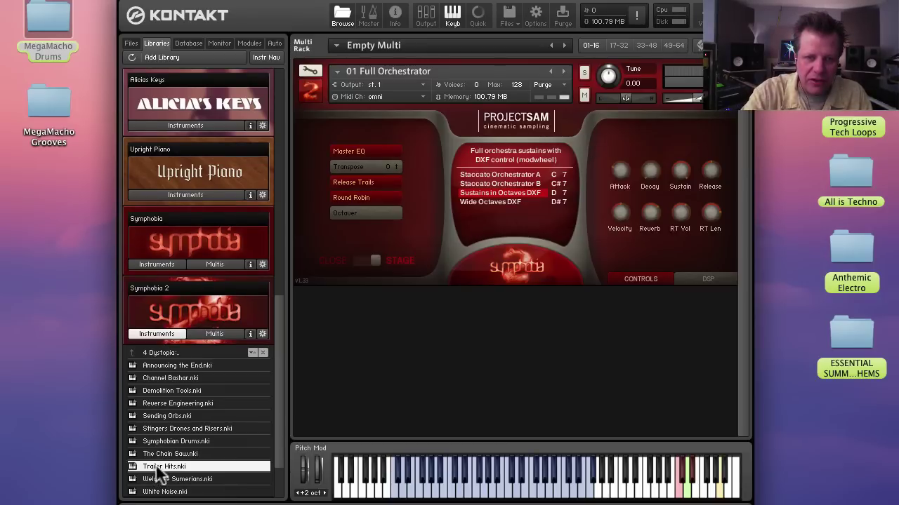
{"action": "left_click_drag", "start_coordinate": [176, 466], "coordinate": [454, 212]}
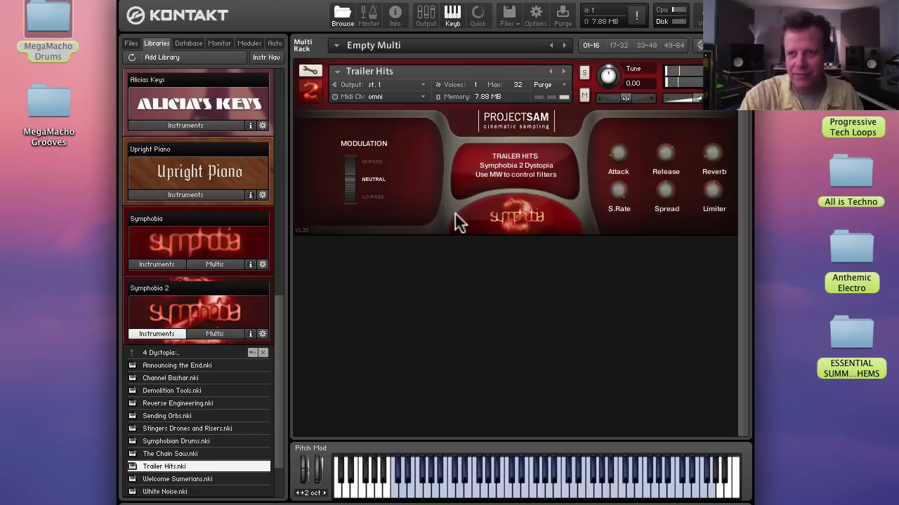
Copy all Trailer Hits sample zones from the Mapping Editor, then exit edit mode.
{"action": "left_click", "coordinate": [309, 71]}
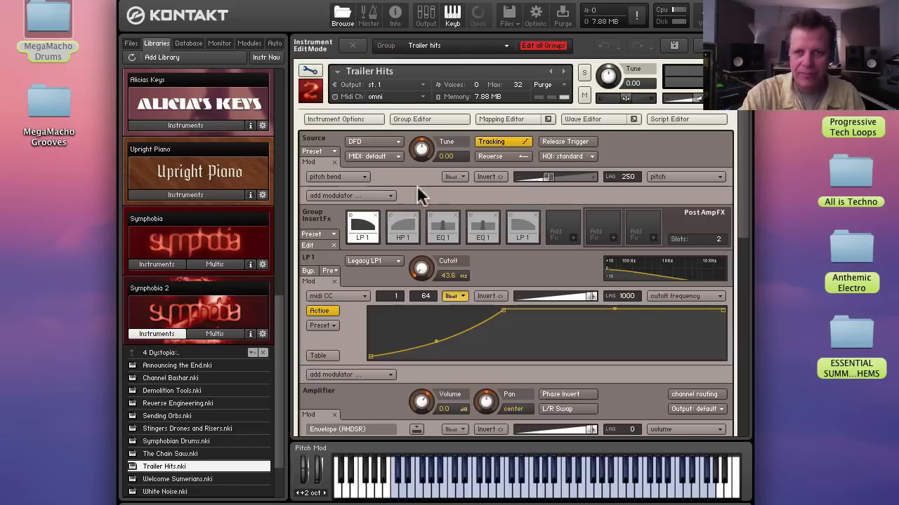
{"action": "left_click", "coordinate": [500, 117]}
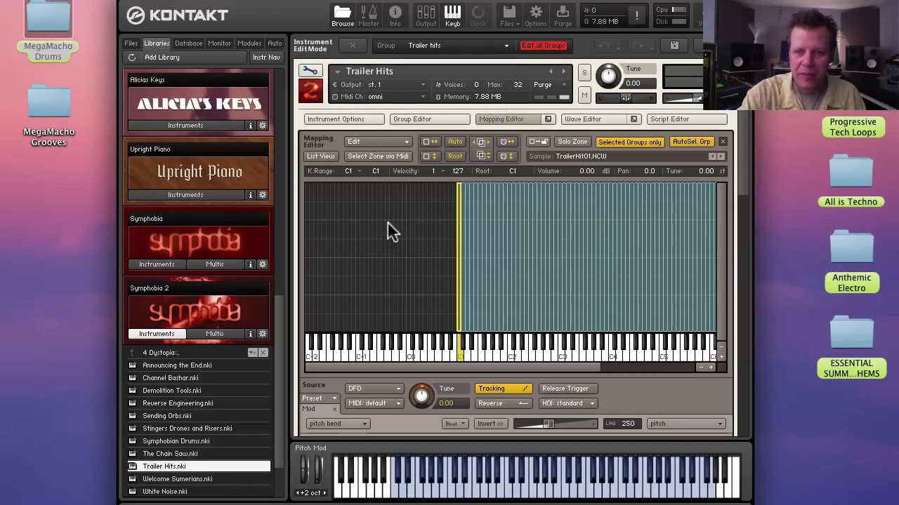
{"action": "left_click_drag", "start_coordinate": [387, 217], "coordinate": [716, 269]}
{"action": "right_click", "coordinate": [455, 238]}
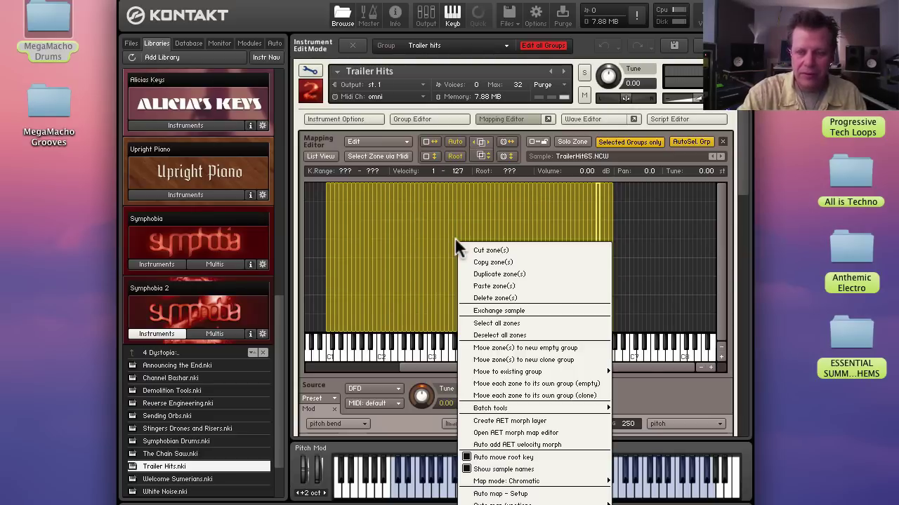
{"action": "left_click", "coordinate": [506, 263]}
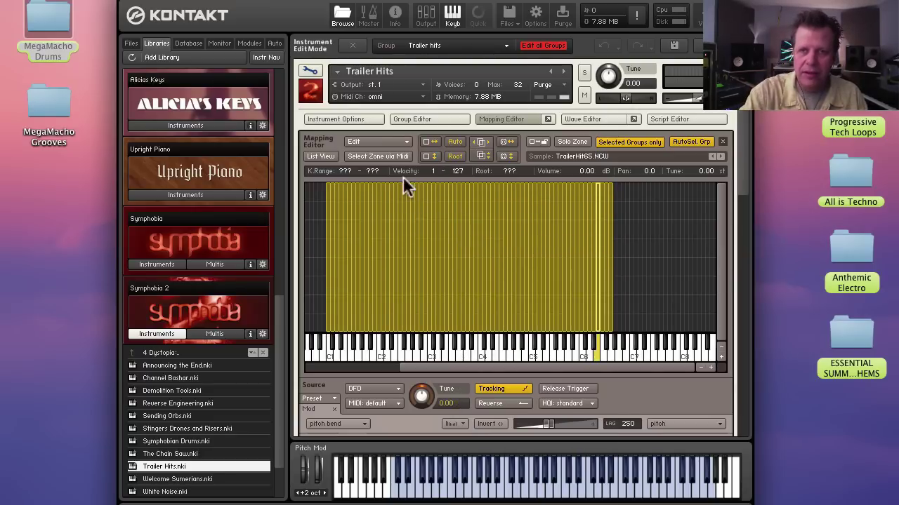
{"action": "left_click", "coordinate": [310, 71]}
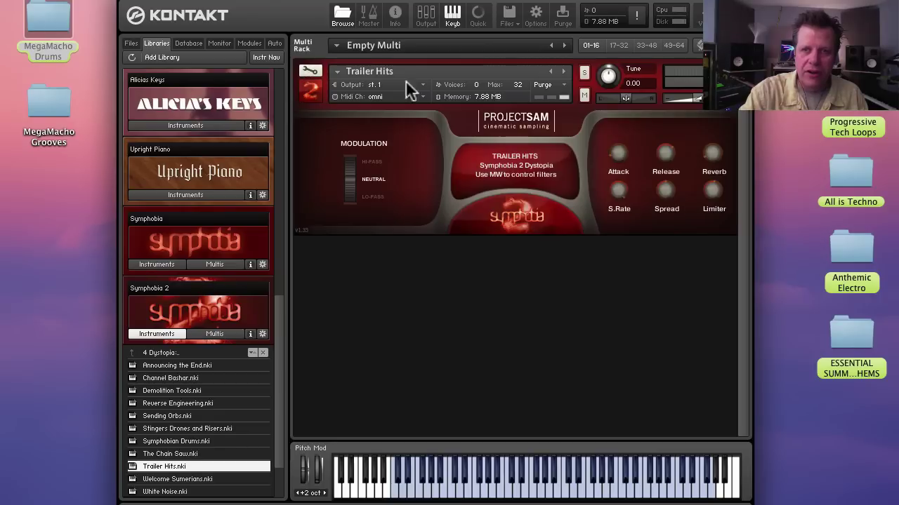
Replace Trailer Hits in the rack with Beast 4 EDM.nki from the MegaMacho Drums folder.
{"action": "left_click", "coordinate": [730, 71]}
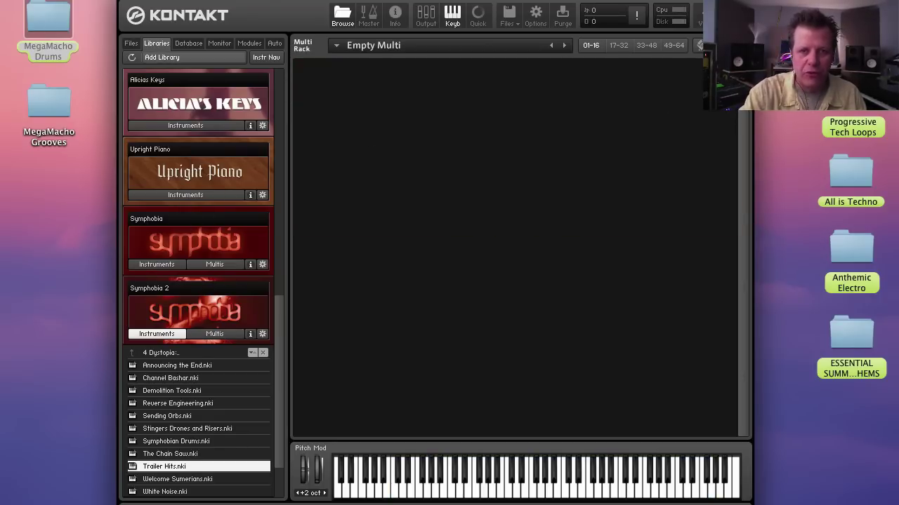
{"action": "double_click", "coordinate": [46, 14]}
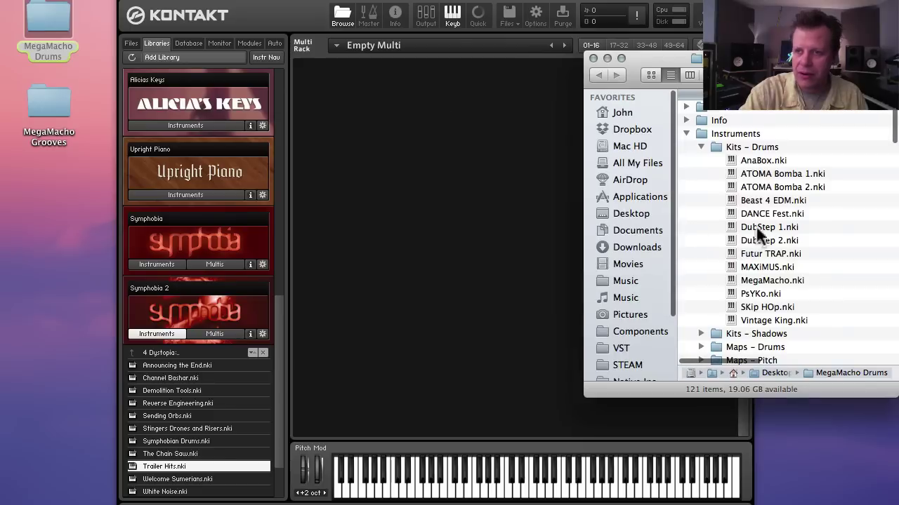
{"action": "left_click_drag", "start_coordinate": [772, 202], "coordinate": [522, 196]}
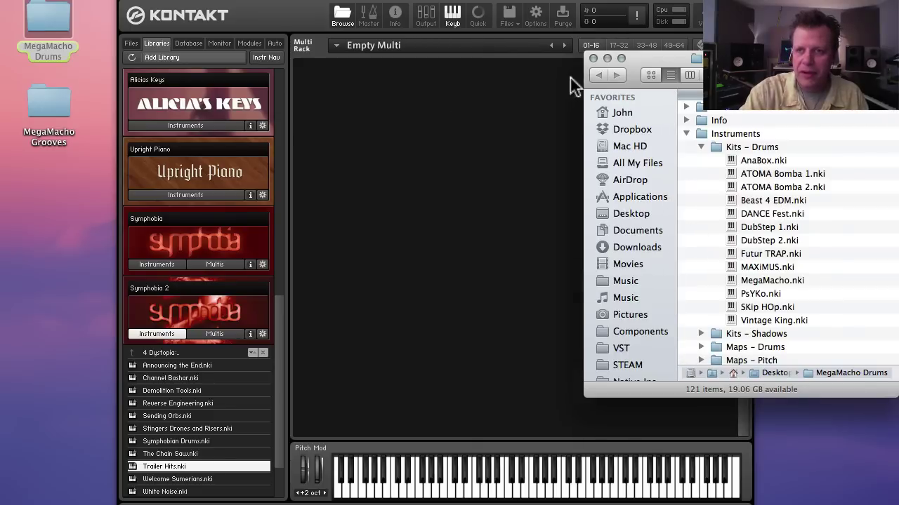
{"action": "left_click", "coordinate": [593, 58]}
{"action": "left_click", "coordinate": [314, 76]}
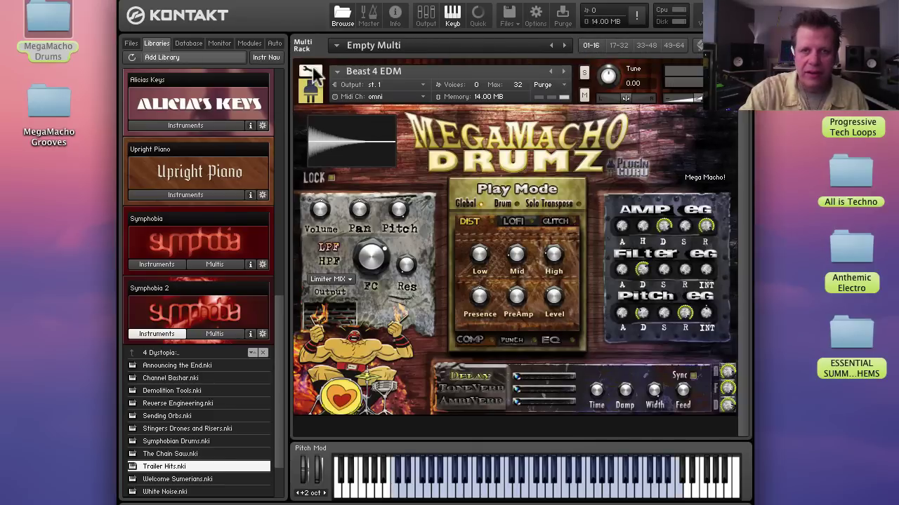
In Beast 4 EDM's edit mode, select every sample zone in the Mapping Editor and delete them.
{"action": "left_click", "coordinate": [312, 74]}
{"action": "left_click", "coordinate": [505, 118]}
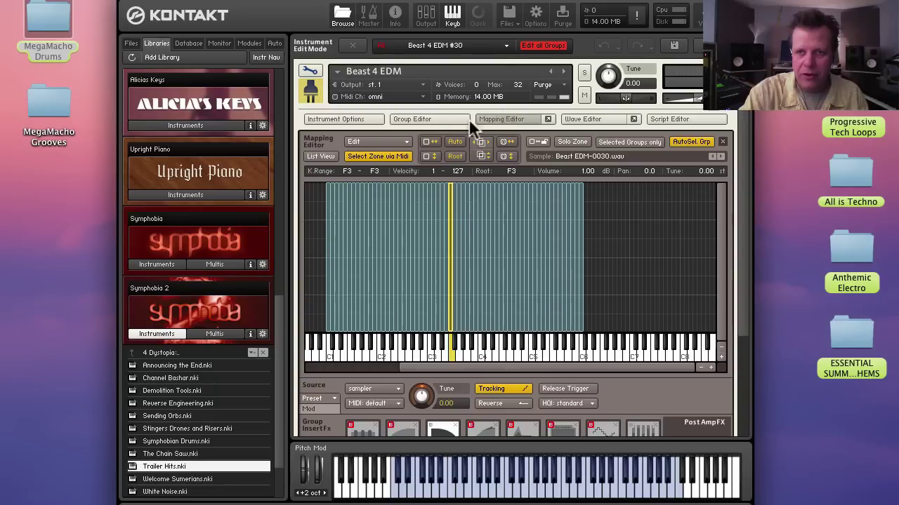
{"action": "left_click", "coordinate": [431, 118]}
{"action": "left_click_drag", "start_coordinate": [651, 346], "coordinate": [296, 304]}
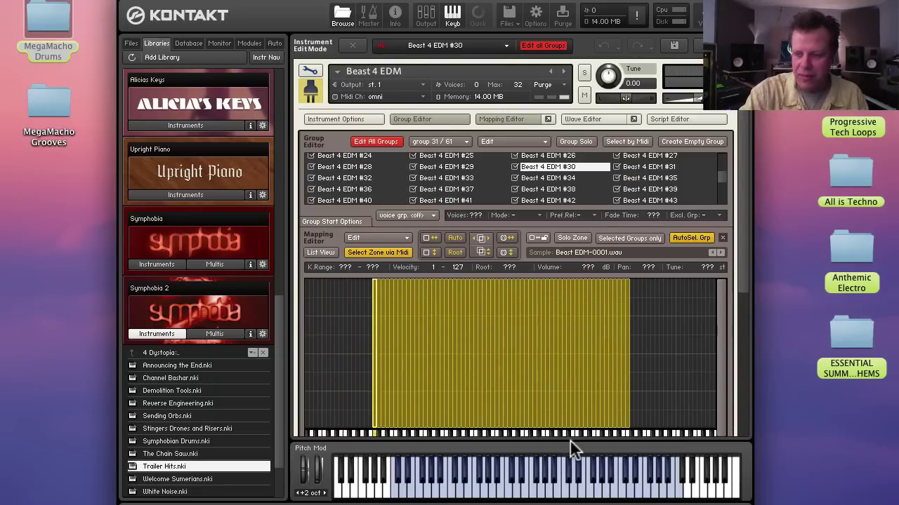
{"action": "key", "text": "Delete"}
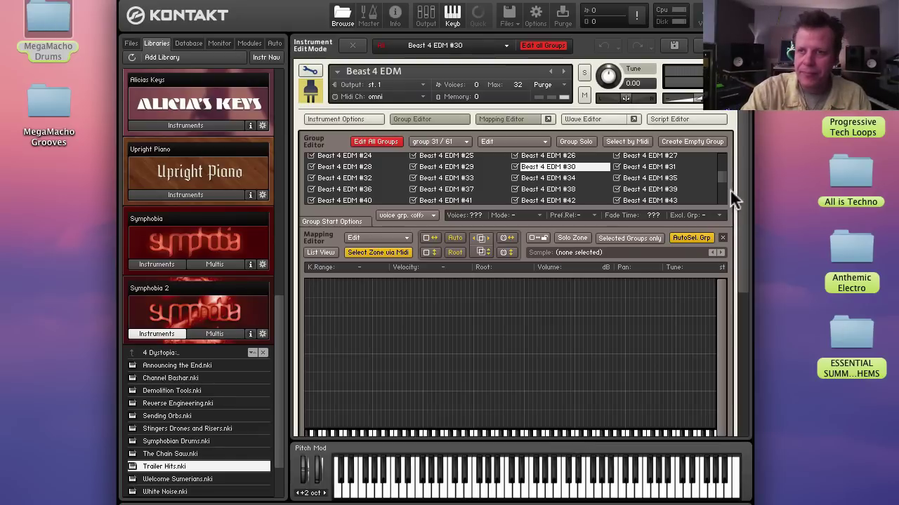
{"action": "left_click_drag", "start_coordinate": [723, 183], "coordinate": [712, 151]}
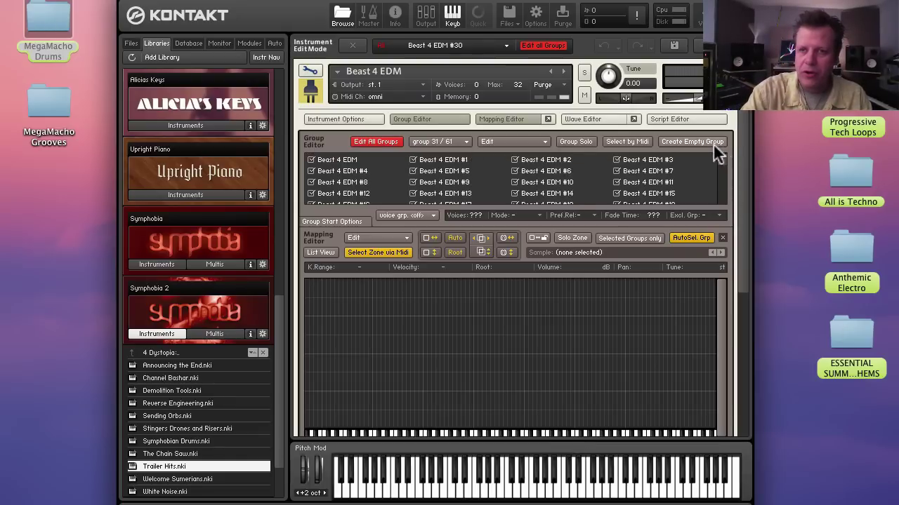
Purge the empty groups and paste the copied Trailer Hits zones into the mapping.
{"action": "left_click", "coordinate": [335, 157]}
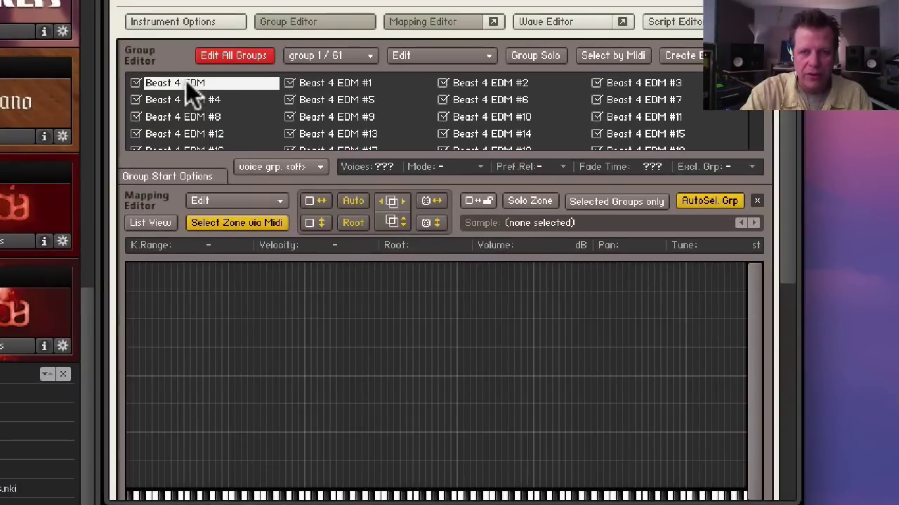
{"action": "right_click", "coordinate": [186, 81]}
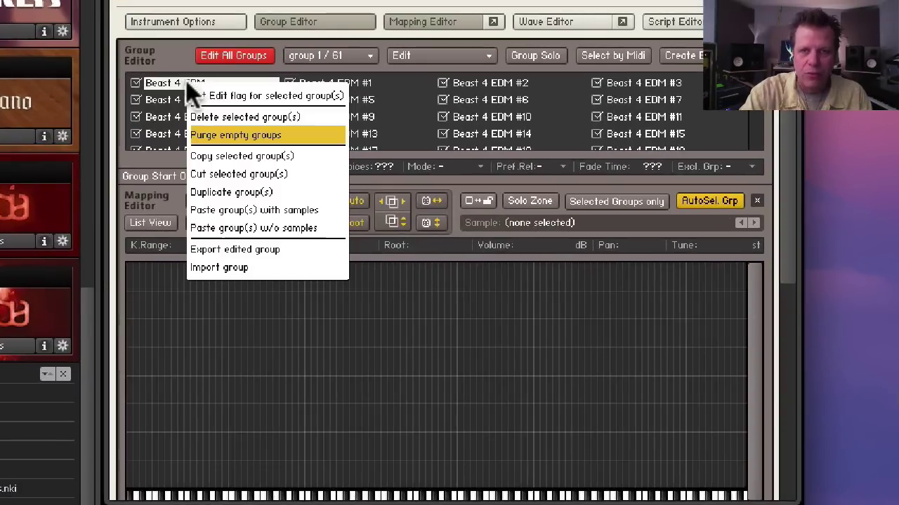
{"action": "left_click", "coordinate": [247, 135]}
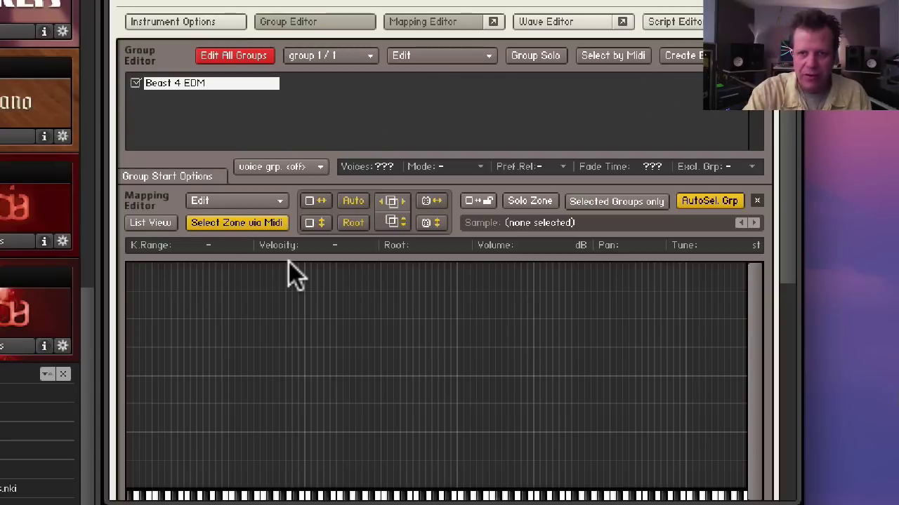
{"action": "right_click", "coordinate": [322, 415]}
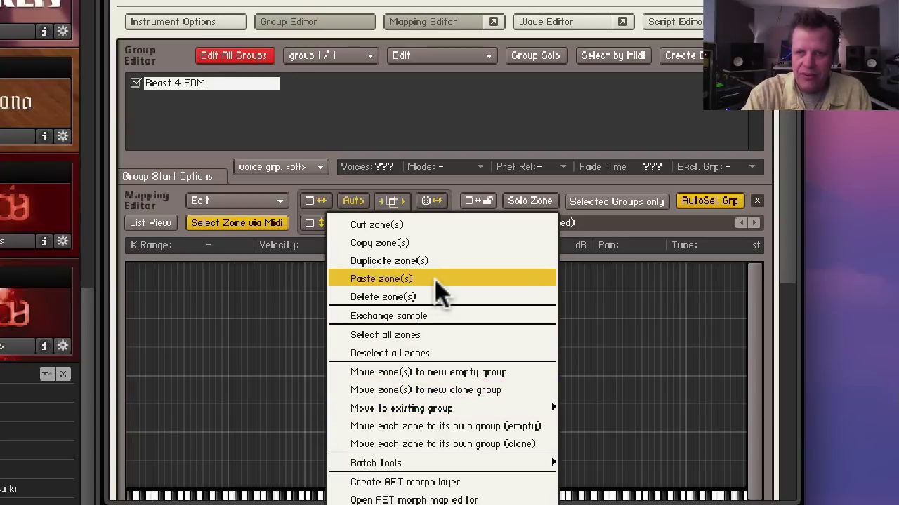
{"action": "left_click", "coordinate": [381, 279]}
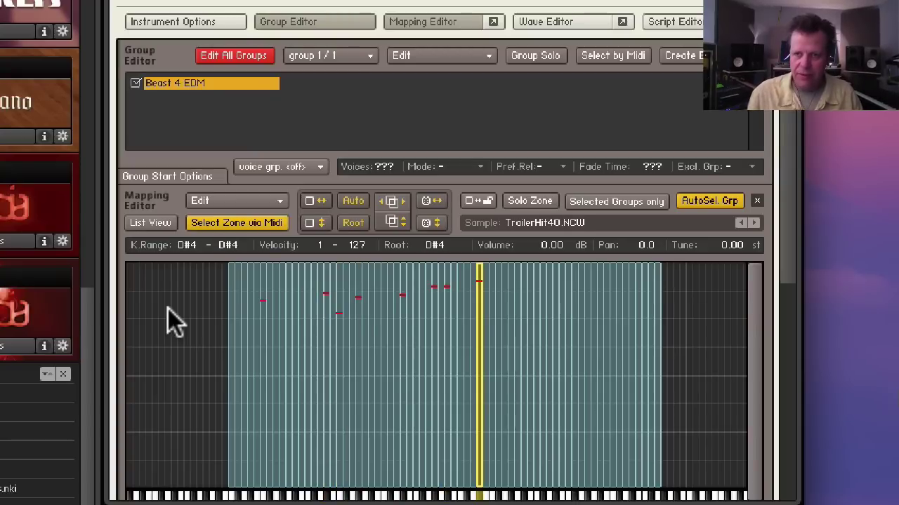
Move each pasted zone to its own cloned group and confirm the warning.
{"action": "left_click_drag", "start_coordinate": [167, 308], "coordinate": [679, 334]}
{"action": "right_click", "coordinate": [342, 329]}
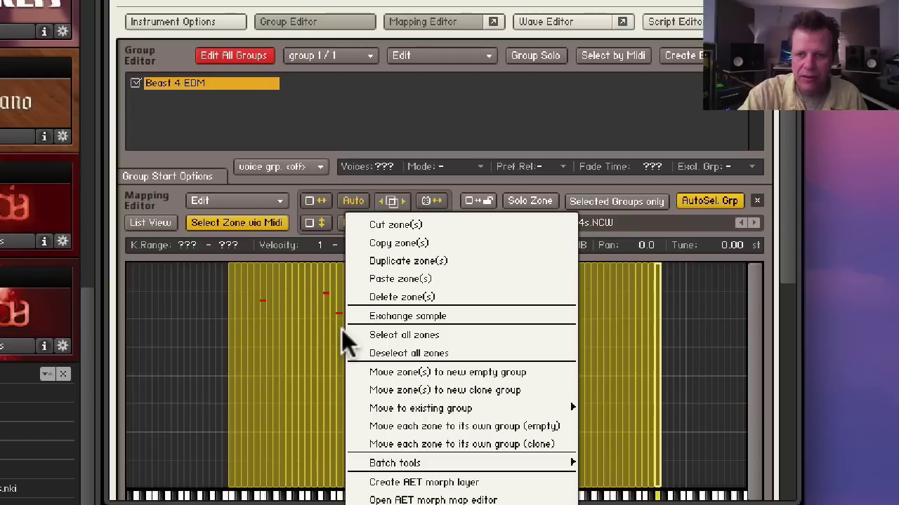
{"action": "left_click", "coordinate": [426, 443]}
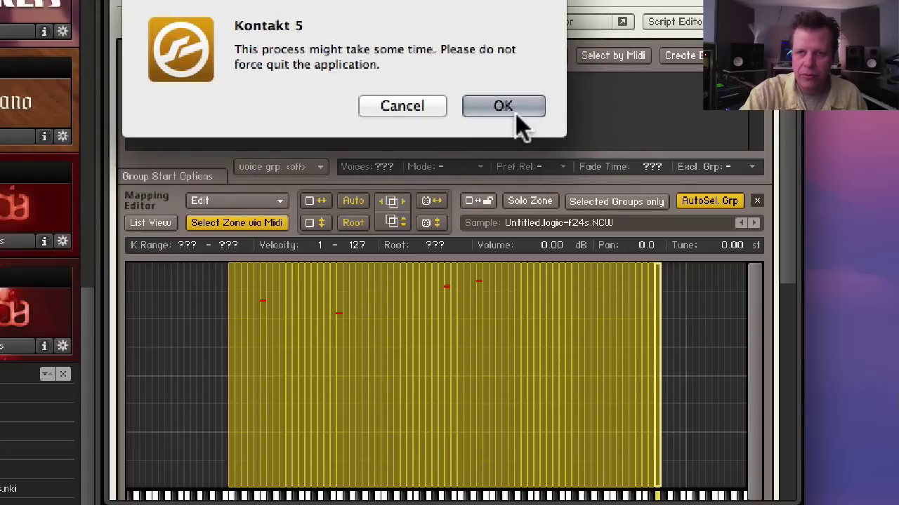
{"action": "left_click", "coordinate": [513, 113]}
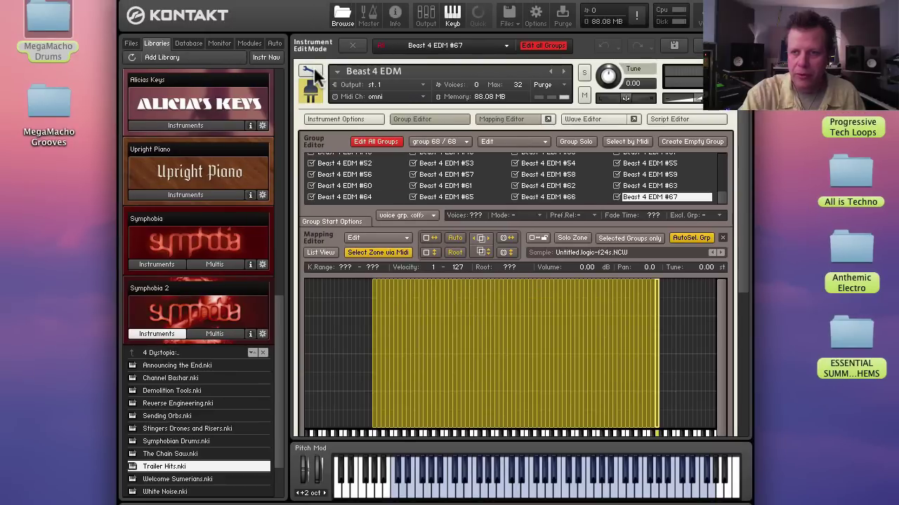
On the MegaMacho Drumz panel, lengthen the amp release and set filter cutoff to about 31.7 Hz.
{"action": "left_click", "coordinate": [311, 72]}
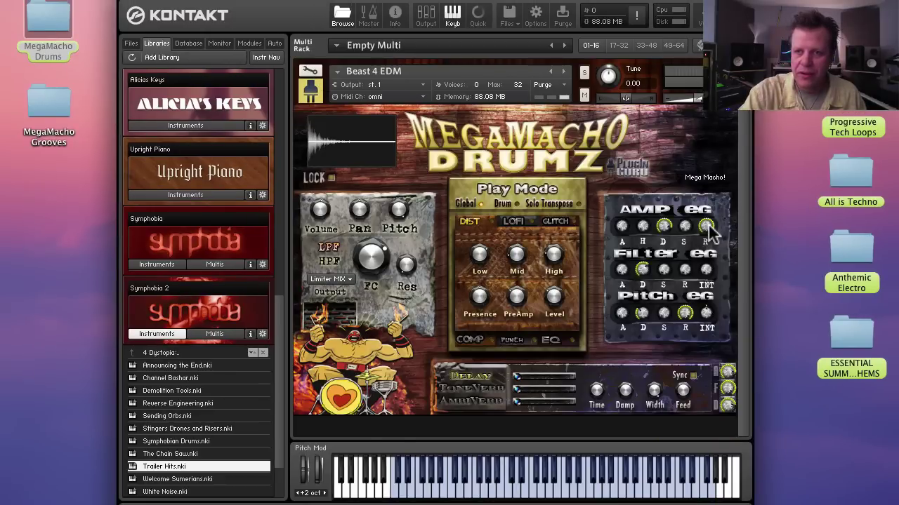
{"action": "left_click_drag", "start_coordinate": [706, 226], "coordinate": [670, 184]}
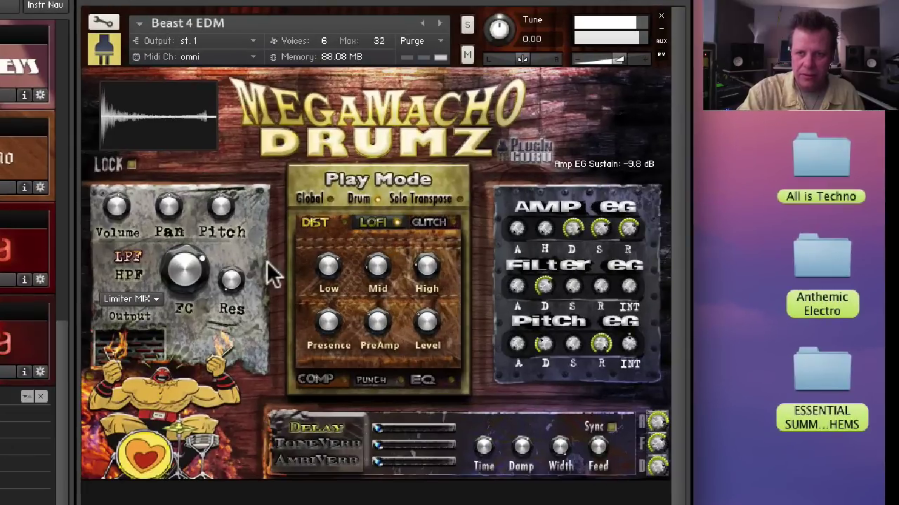
{"action": "left_click_drag", "start_coordinate": [209, 273], "coordinate": [314, 299]}
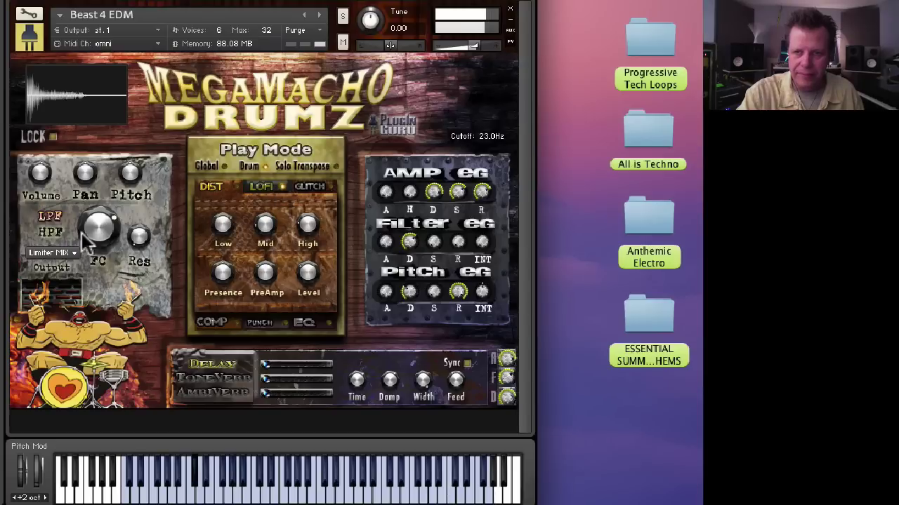
{"action": "left_click_drag", "start_coordinate": [82, 233], "coordinate": [133, 351]}
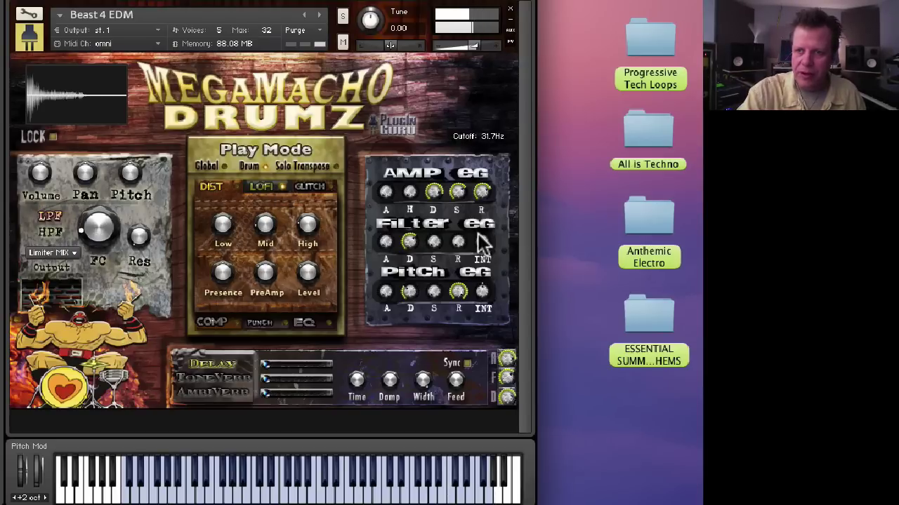
Raise filter envelope amount, shorten its decay, pan right, and set AmbiVerb to -25.9 dB.
{"action": "left_click_drag", "start_coordinate": [482, 244], "coordinate": [474, 174]}
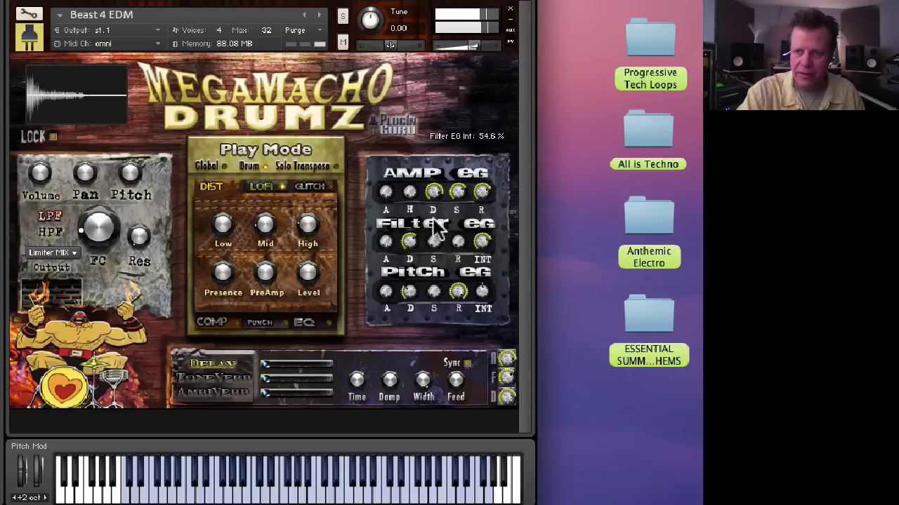
{"action": "left_click_drag", "start_coordinate": [409, 242], "coordinate": [412, 259]}
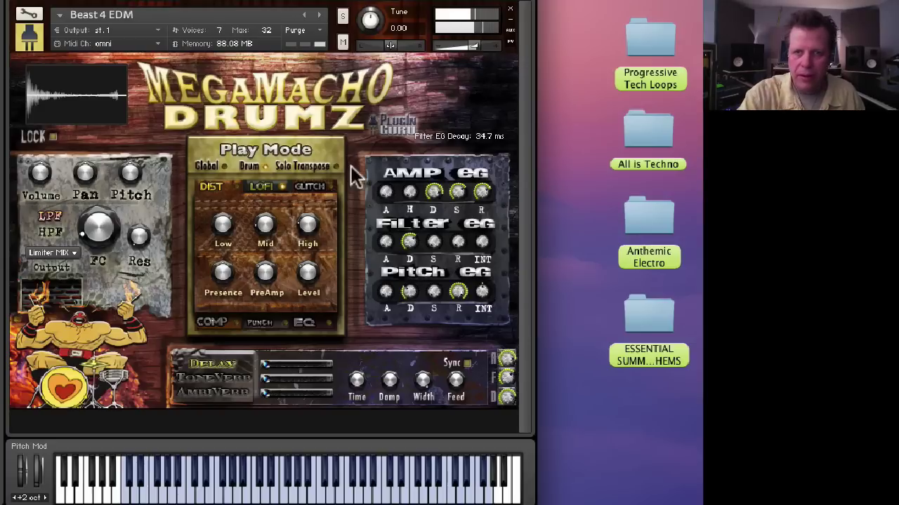
{"action": "left_click_drag", "start_coordinate": [89, 177], "coordinate": [86, 128]}
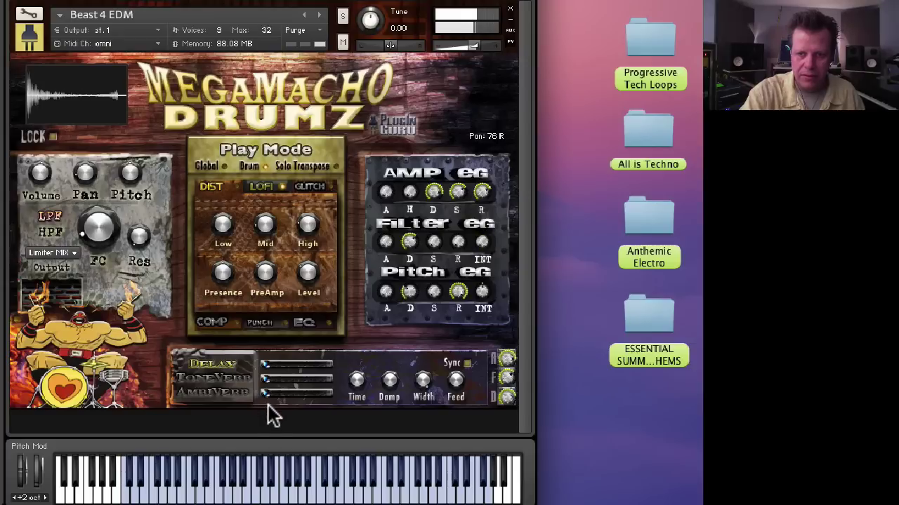
{"action": "mouse_move", "coordinate": [265, 396]}
{"action": "left_mouse_down"}
{"action": "mouse_move", "coordinate": [290, 393]}
{"action": "mouse_move", "coordinate": [266, 393]}
{"action": "mouse_move", "coordinate": [280, 394]}
{"action": "left_mouse_up"}
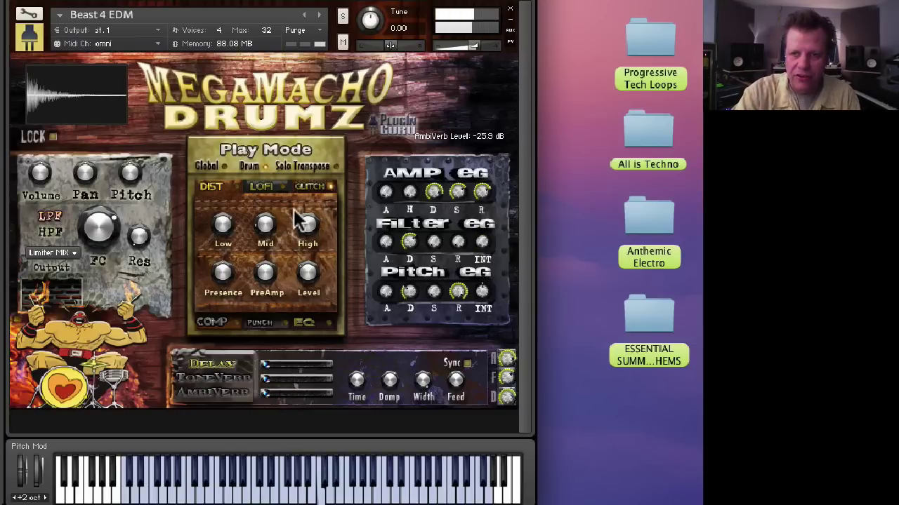
Enable glitch with tune 4, 8 repeats, 1/4 rate, and set a high-pass filter at 522.9 Hz.
{"action": "left_click", "coordinate": [314, 190]}
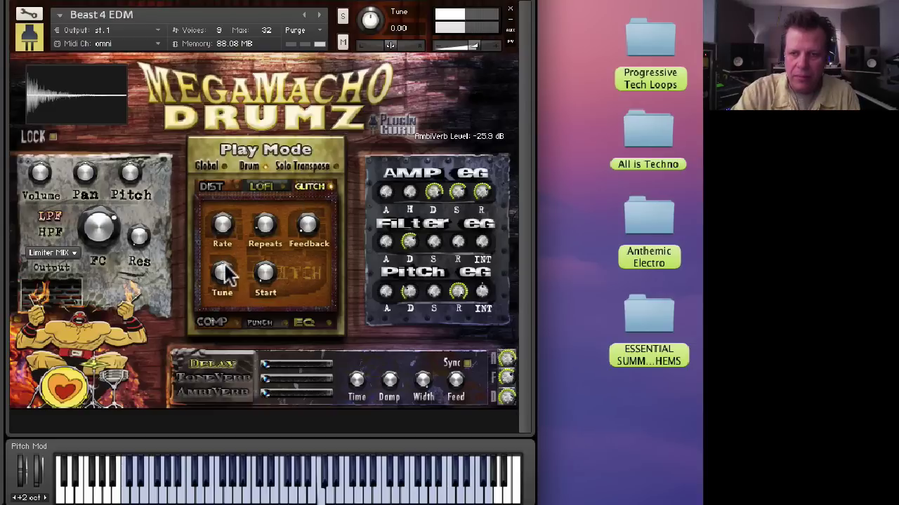
{"action": "mouse_move", "coordinate": [220, 276]}
{"action": "left_mouse_down"}
{"action": "mouse_move", "coordinate": [224, 207]}
{"action": "mouse_move", "coordinate": [226, 291]}
{"action": "left_mouse_up"}
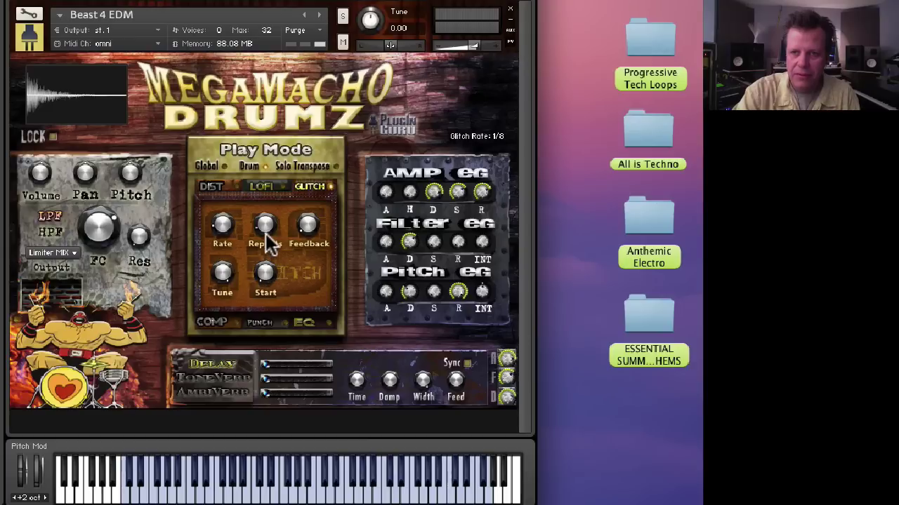
{"action": "mouse_move", "coordinate": [267, 241]}
{"action": "left_mouse_down"}
{"action": "mouse_move", "coordinate": [263, 226]}
{"action": "mouse_move", "coordinate": [271, 239]}
{"action": "left_mouse_up"}
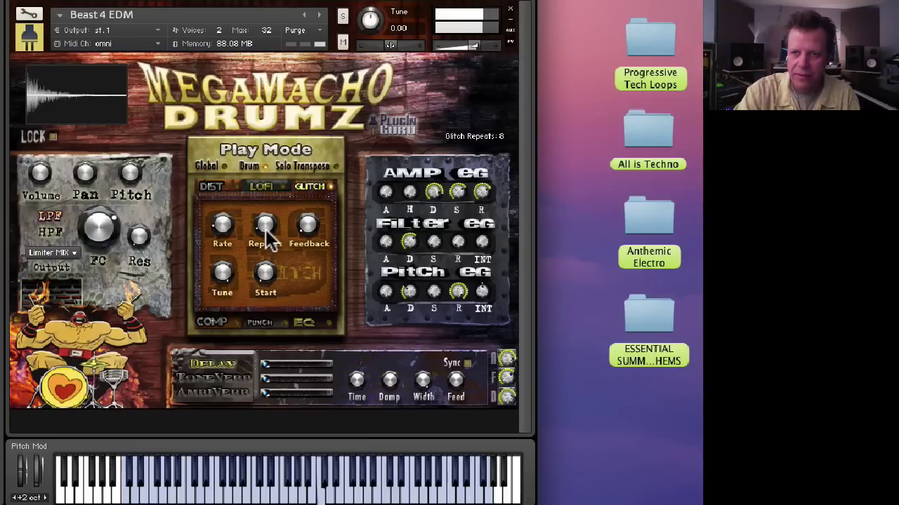
{"action": "left_click", "coordinate": [221, 224]}
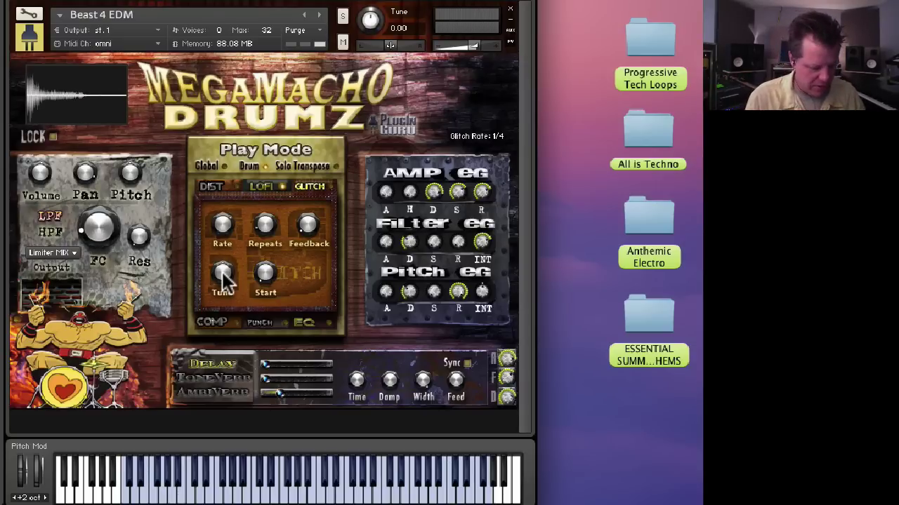
{"action": "left_click", "coordinate": [54, 230]}
{"action": "left_click_drag", "start_coordinate": [100, 233], "coordinate": [102, 277]}
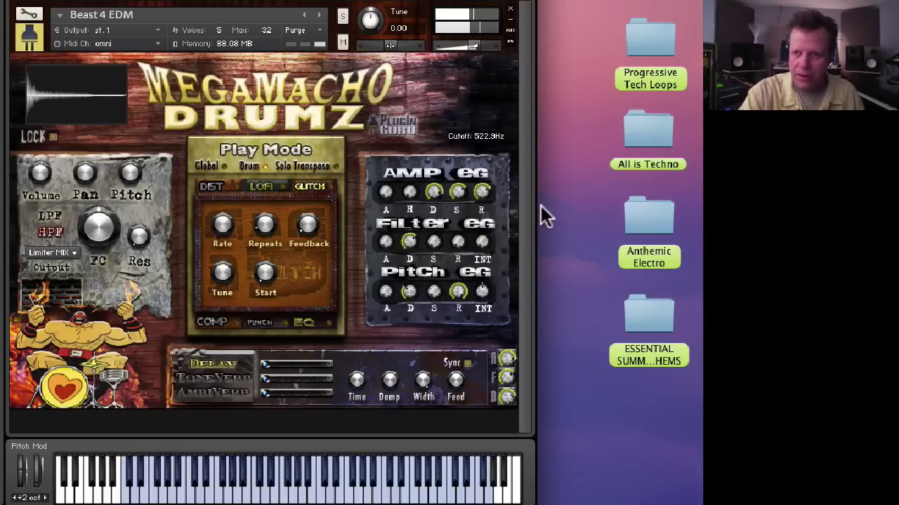
Set the amp envelope decay to about 302 ms and release to about 222 ms.
{"action": "left_click", "coordinate": [456, 195]}
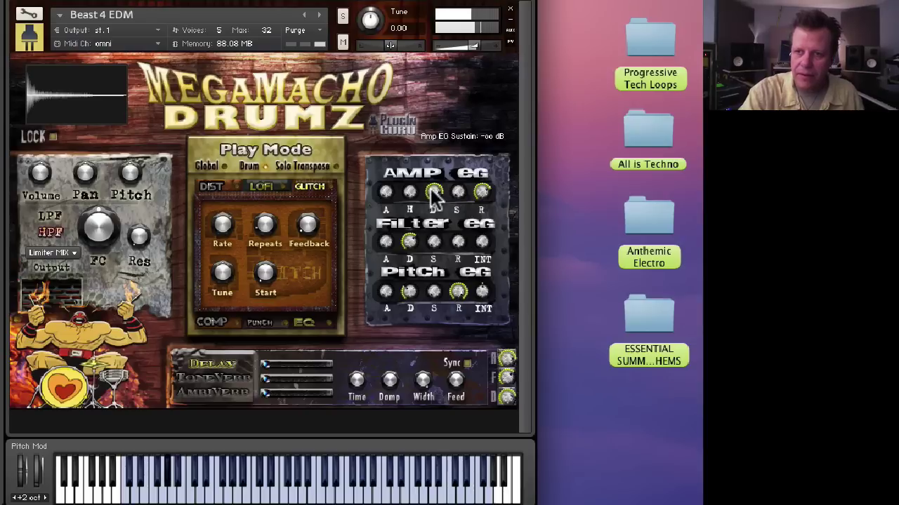
{"action": "left_click_drag", "start_coordinate": [431, 194], "coordinate": [401, 157]}
{"action": "left_click_drag", "start_coordinate": [431, 196], "coordinate": [480, 214]}
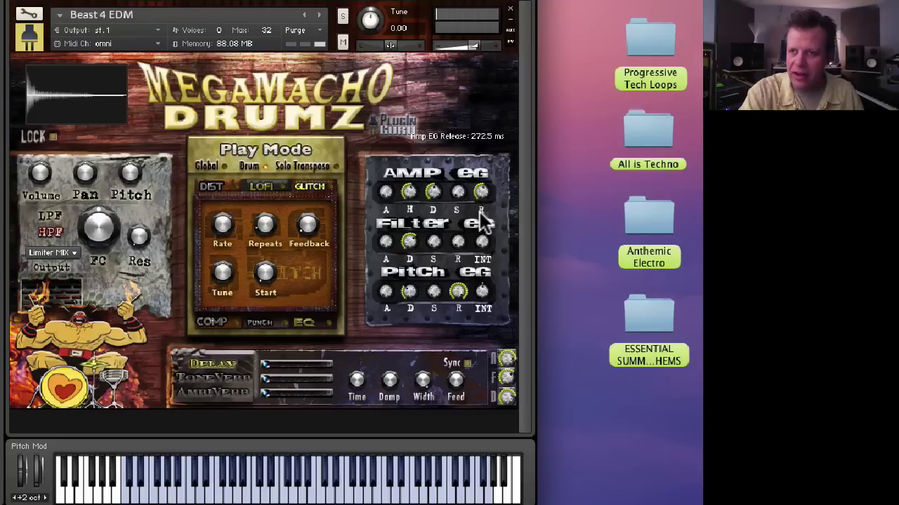
{"action": "left_click_drag", "start_coordinate": [485, 221], "coordinate": [484, 222]}
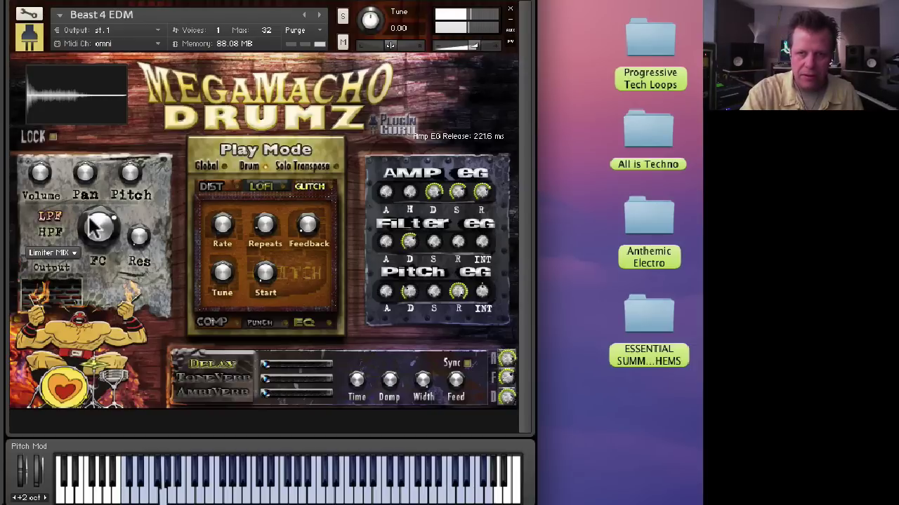
Drop filter cutoff to 16.1 Hz, resonance 78.8%, adjust velocity-LPF, and set ToneVerb to -20.7 dB.
{"action": "left_click_drag", "start_coordinate": [97, 227], "coordinate": [107, 344]}
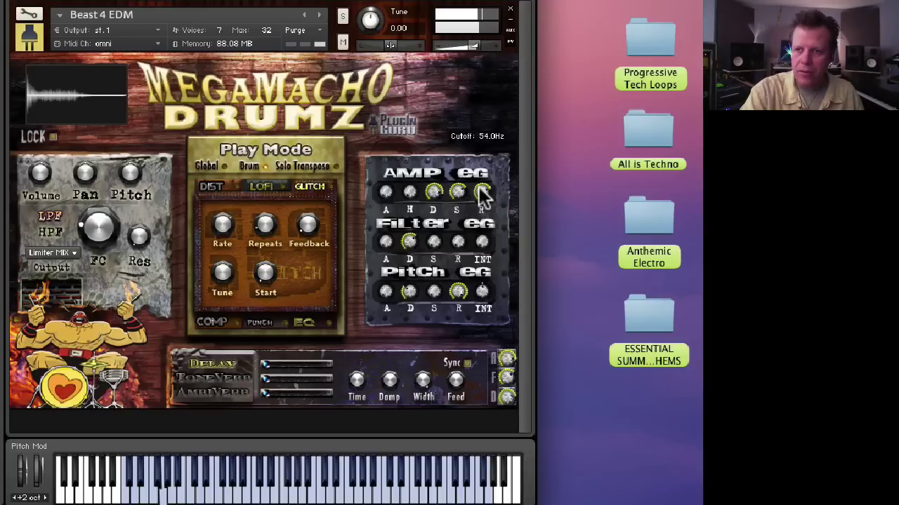
{"action": "left_click_drag", "start_coordinate": [482, 195], "coordinate": [483, 208]}
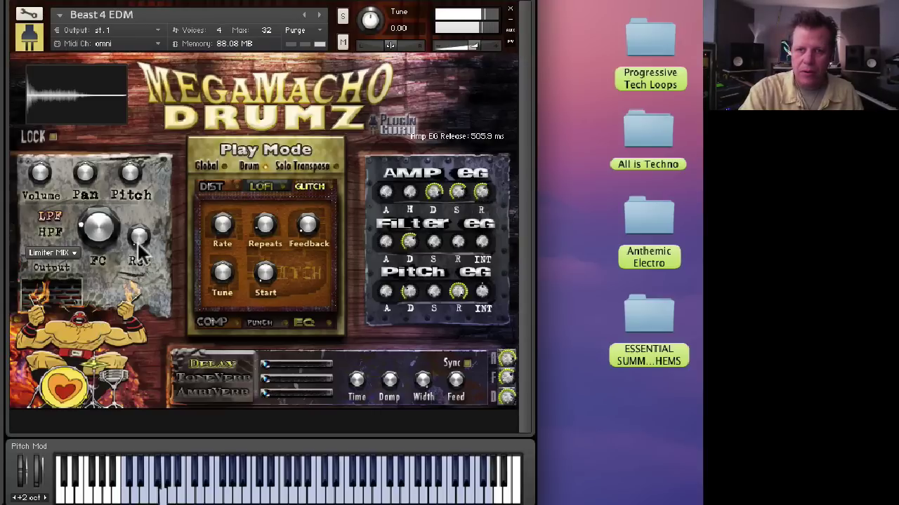
{"action": "left_click_drag", "start_coordinate": [138, 240], "coordinate": [132, 144]}
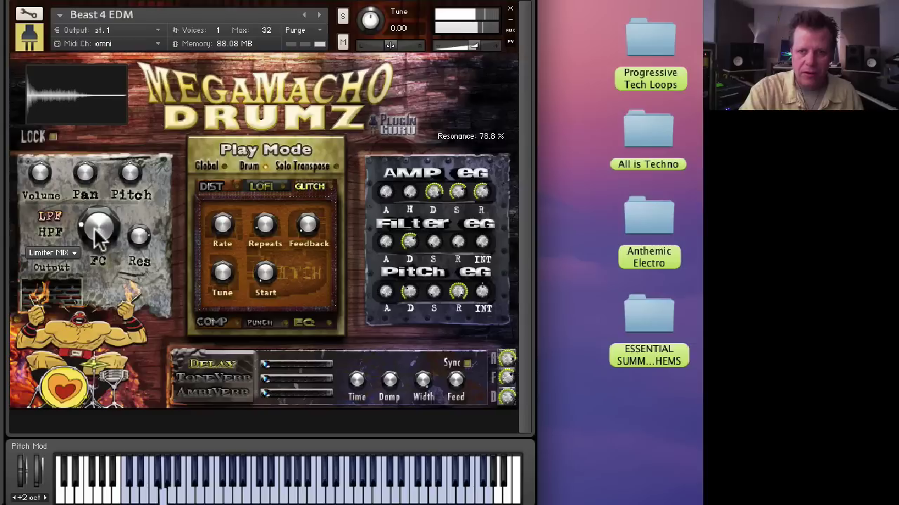
{"action": "left_click_drag", "start_coordinate": [99, 231], "coordinate": [104, 271]}
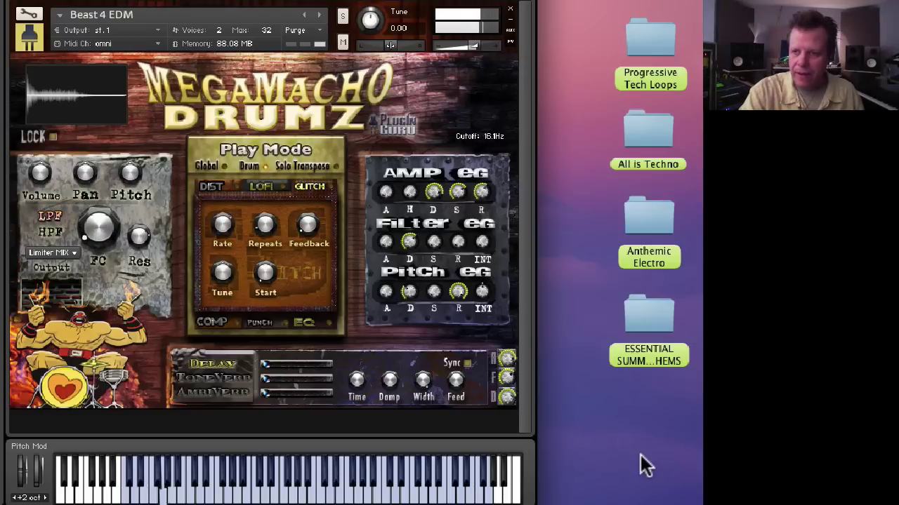
{"action": "left_click_drag", "start_coordinate": [515, 381], "coordinate": [510, 388]}
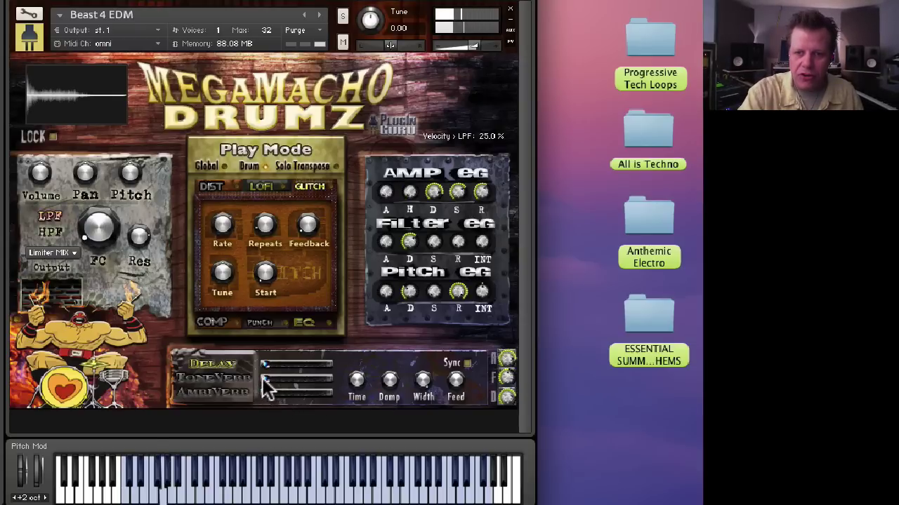
{"action": "left_click_drag", "start_coordinate": [263, 379], "coordinate": [291, 380]}
{"action": "left_click", "coordinate": [224, 377]}
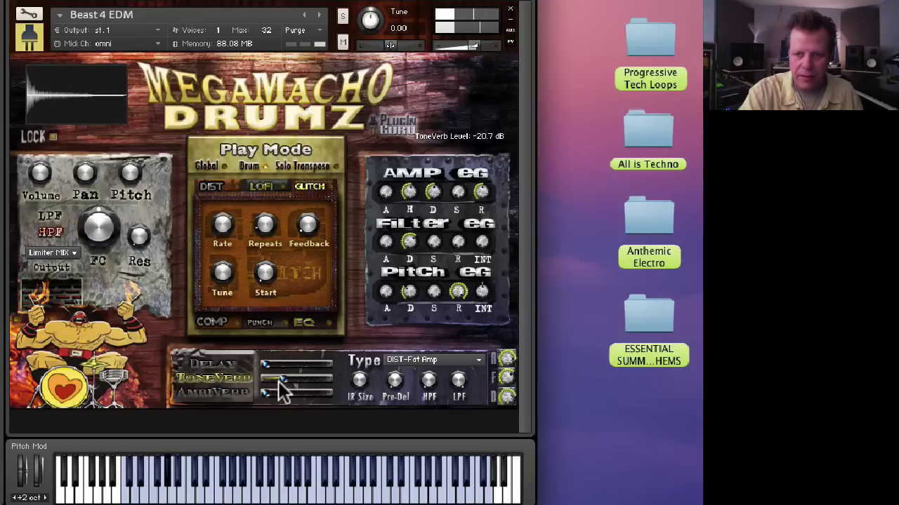
Set the ToneVerb type to RVB- 6.7 Night Fall and raise its level to -14.4 dB.
{"action": "left_click", "coordinate": [430, 360]}
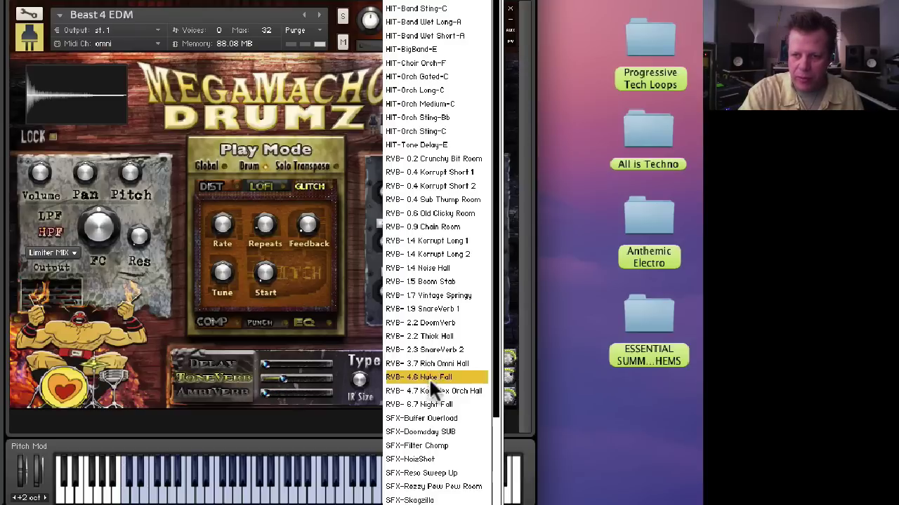
{"action": "left_click", "coordinate": [430, 401]}
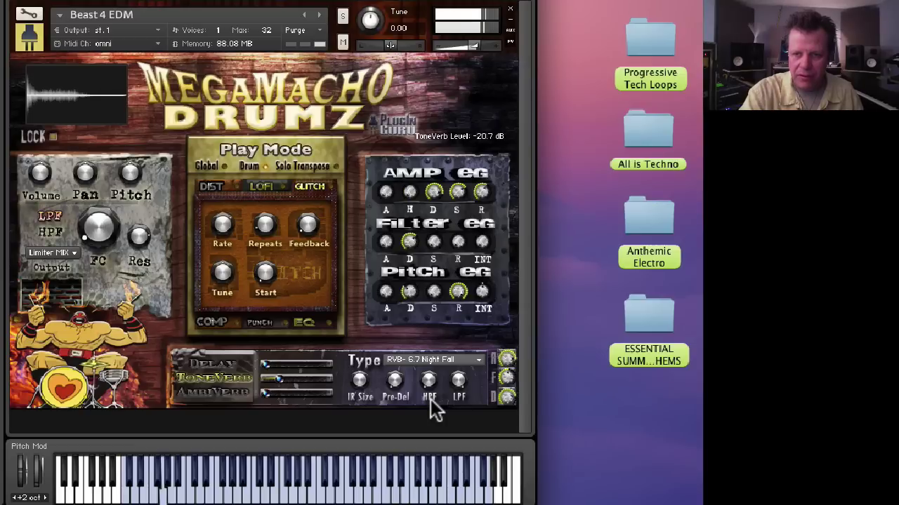
{"action": "left_click_drag", "start_coordinate": [282, 377], "coordinate": [286, 376]}
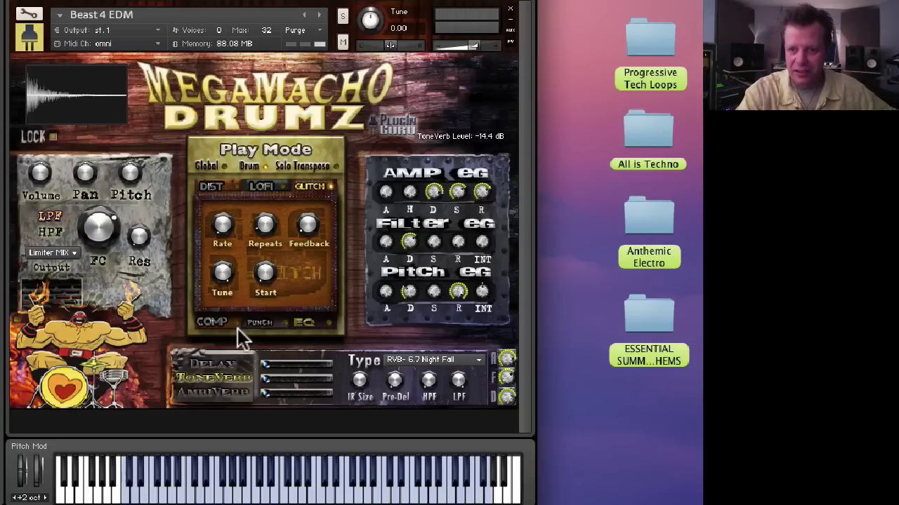
{"action": "left_click", "coordinate": [261, 323]}
{"action": "left_click", "coordinate": [315, 324]}
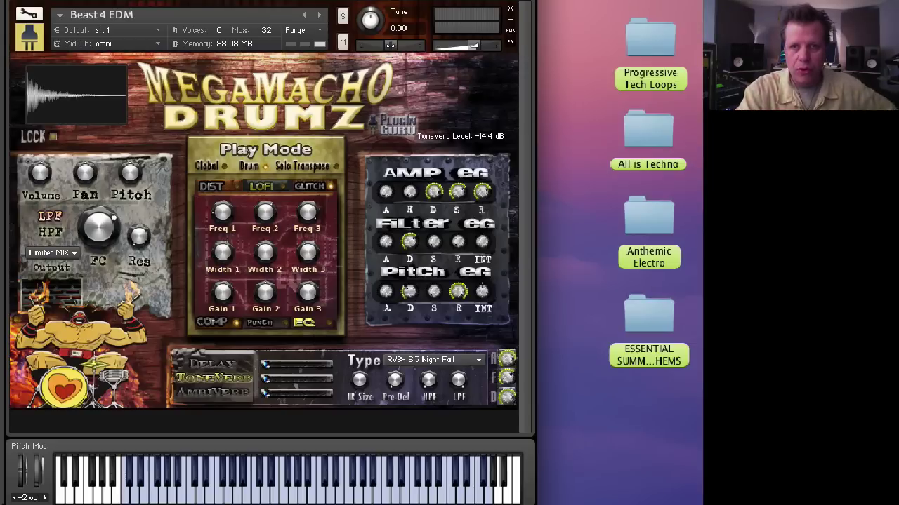
Try editing the password-locked Macho script, cancel the prompt, and leave edit mode.
{"action": "left_click", "coordinate": [38, 14]}
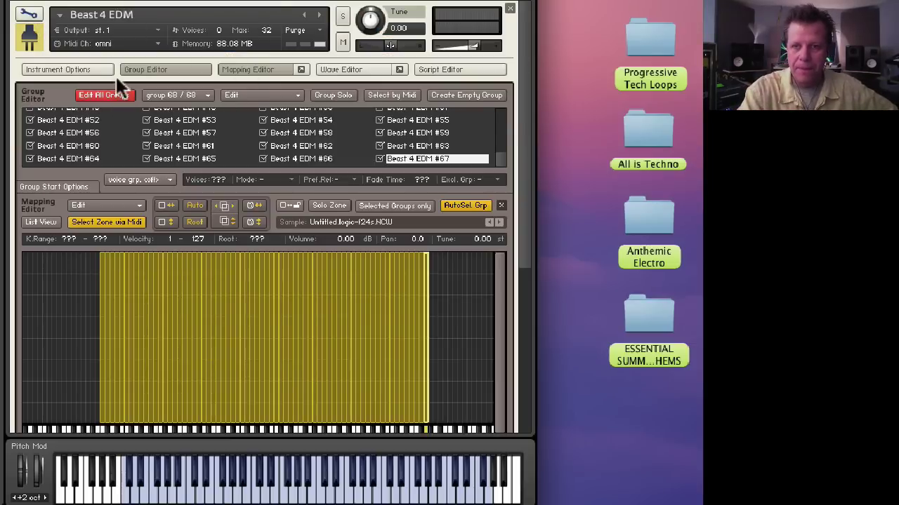
{"action": "left_click", "coordinate": [443, 67]}
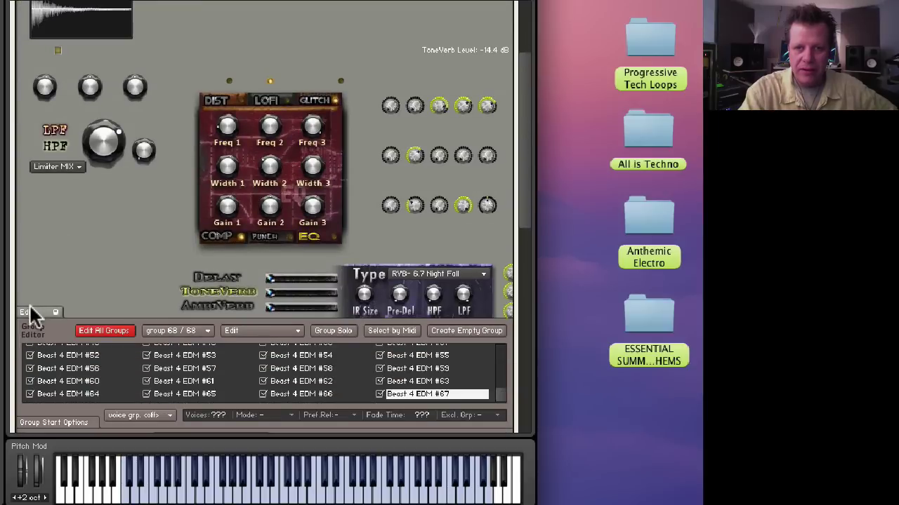
{"action": "left_click", "coordinate": [29, 312]}
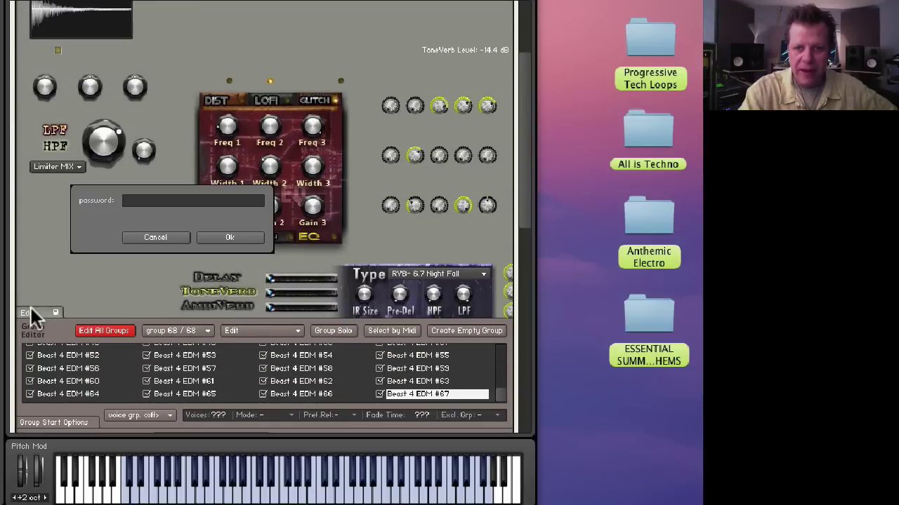
{"action": "left_click", "coordinate": [158, 239]}
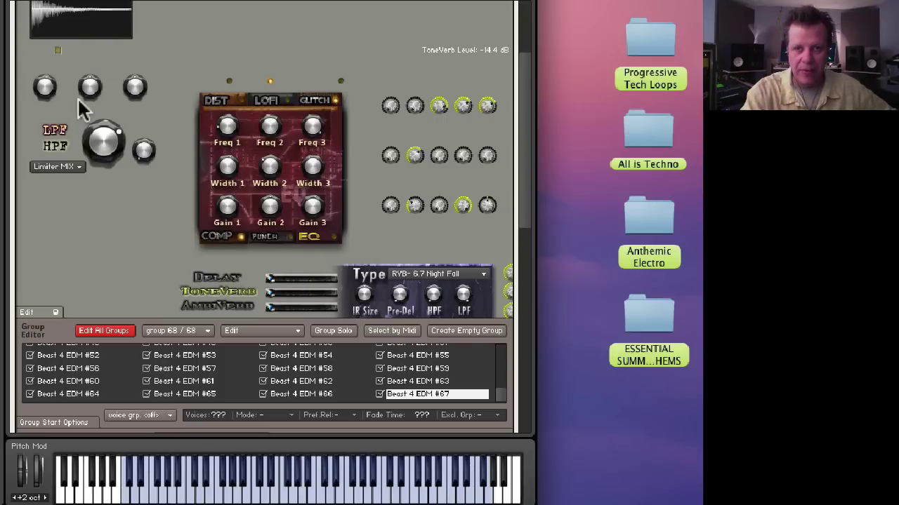
{"action": "scroll", "coordinate": [64, 280], "scroll_direction": "up", "scroll_amount": 4}
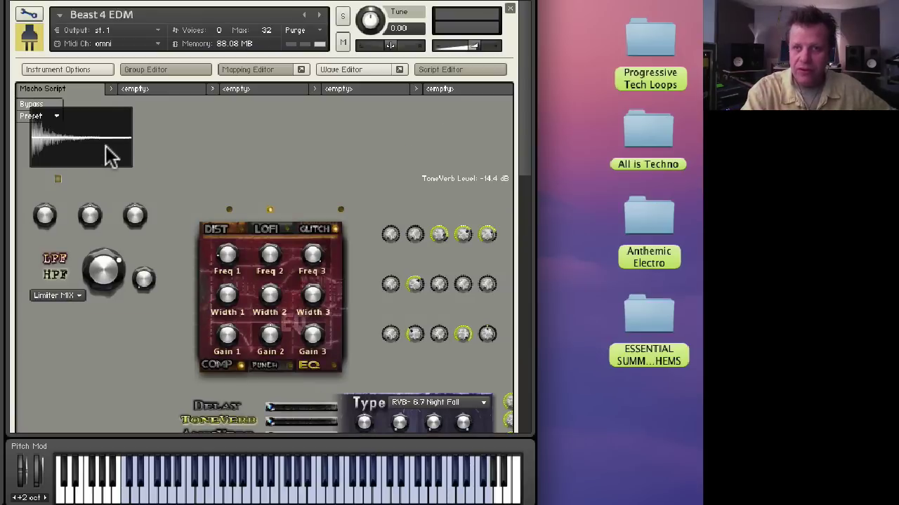
{"action": "left_click", "coordinate": [28, 14]}
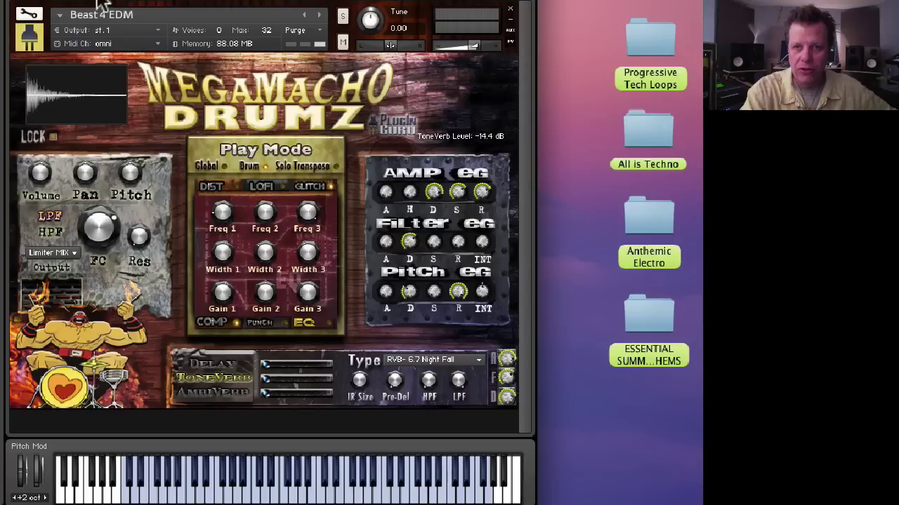
Close Beast 4 EDM without saving and create a New (default) instrument.
{"action": "left_click", "coordinate": [510, 8]}
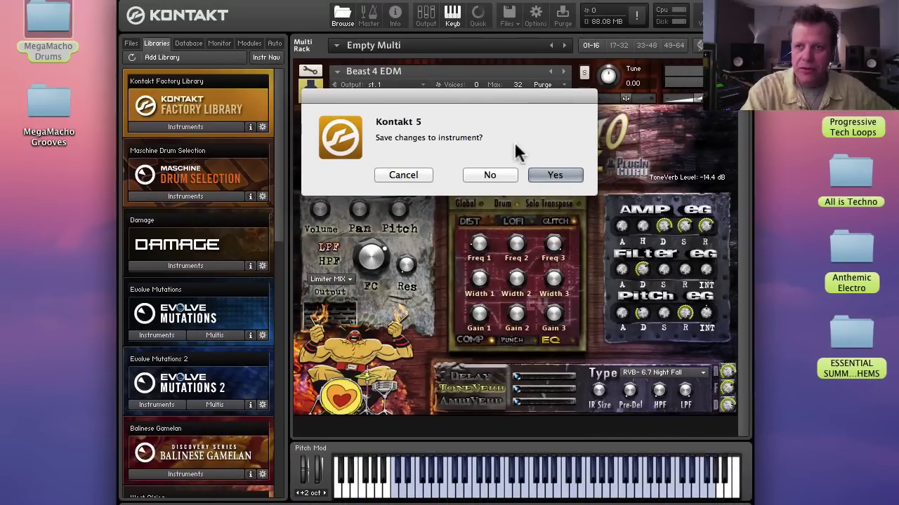
{"action": "left_click", "coordinate": [294, 144]}
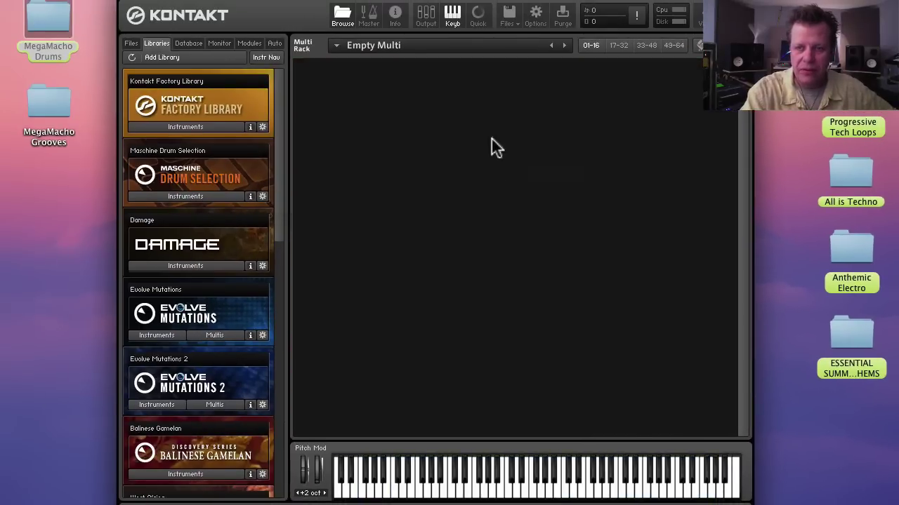
{"action": "left_click", "coordinate": [508, 21]}
{"action": "left_click", "coordinate": [518, 35]}
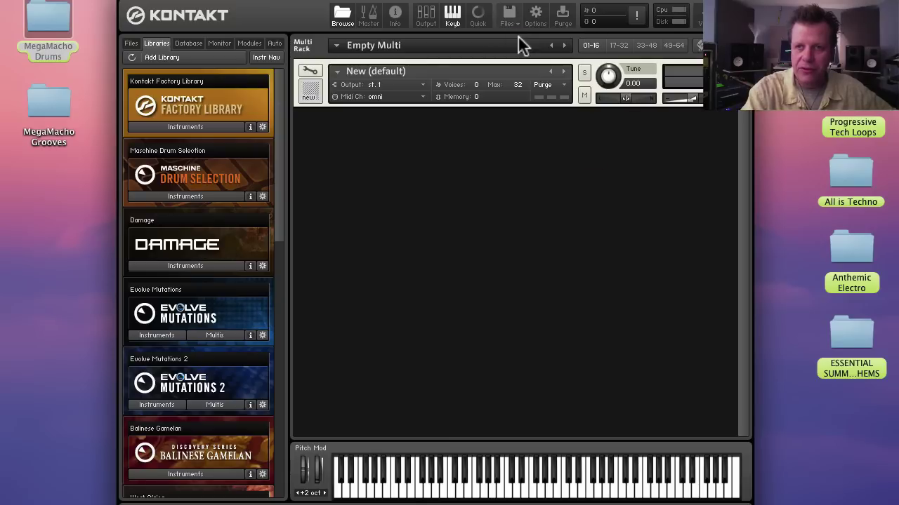
Browse the new instrument's Factory script presets in the Script Editor without loading any.
{"action": "left_click", "coordinate": [309, 73]}
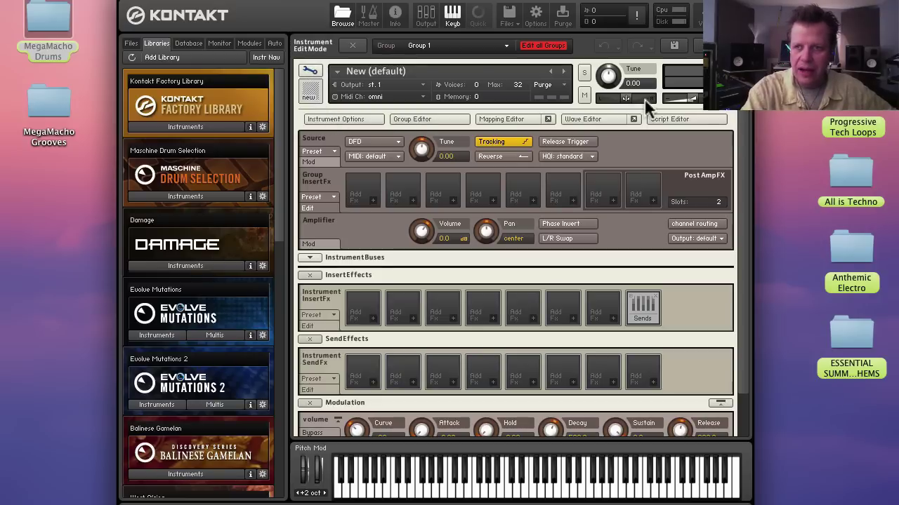
{"action": "left_click", "coordinate": [672, 119]}
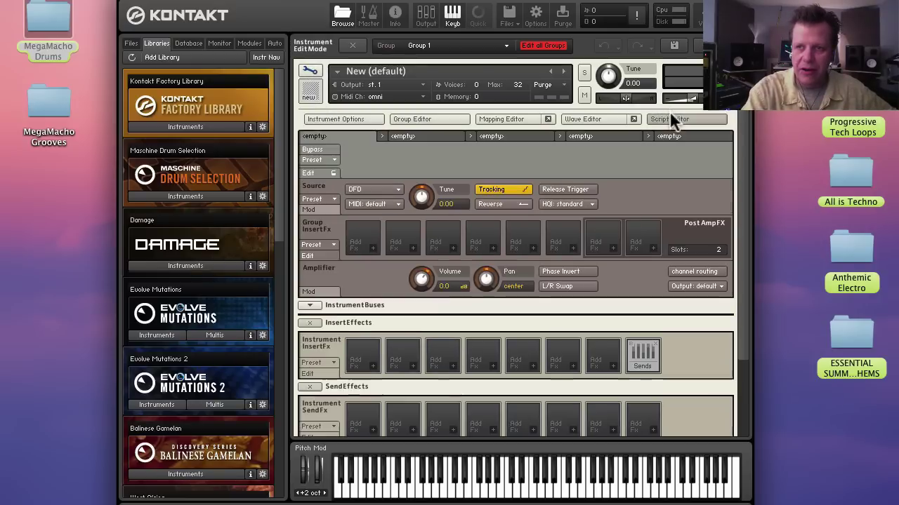
{"action": "left_click", "coordinate": [327, 160]}
{"action": "mouse_move", "coordinate": [327, 174]}
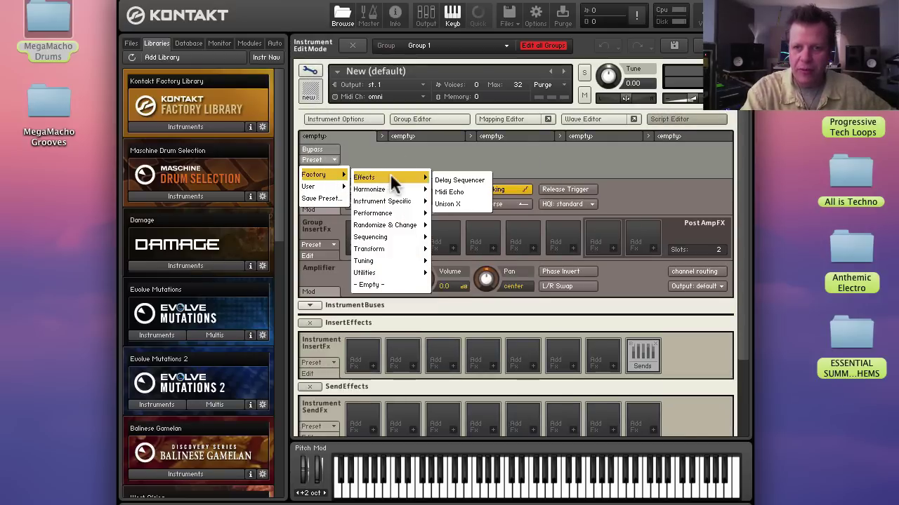
{"action": "mouse_move", "coordinate": [388, 188]}
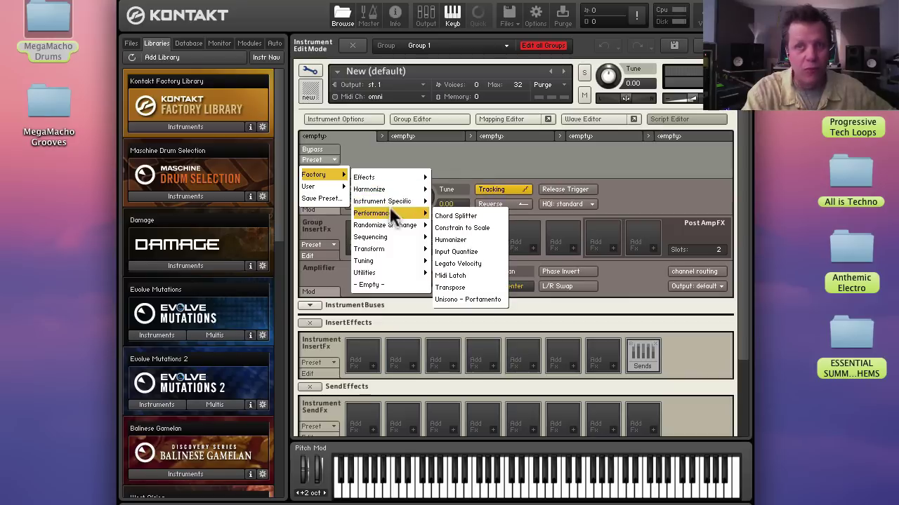
{"action": "mouse_move", "coordinate": [390, 226]}
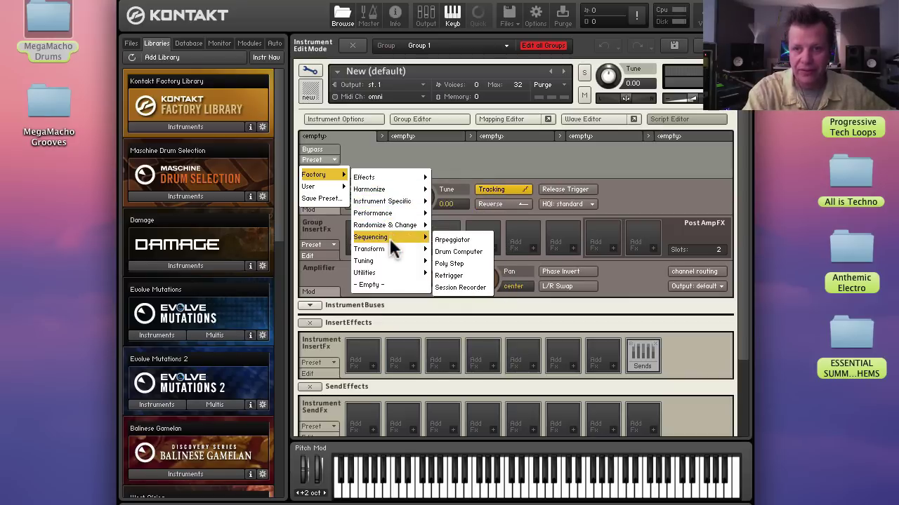
{"action": "mouse_move", "coordinate": [391, 261]}
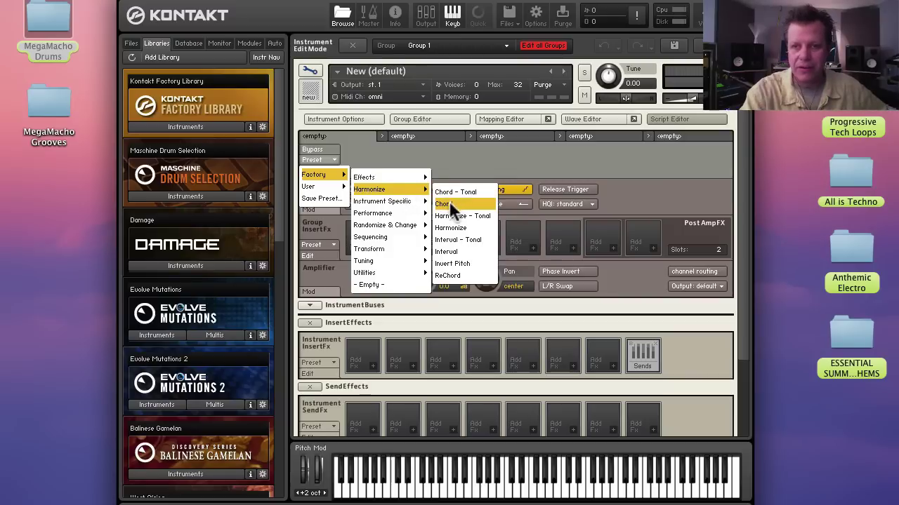
{"action": "left_click", "coordinate": [165, 78]}
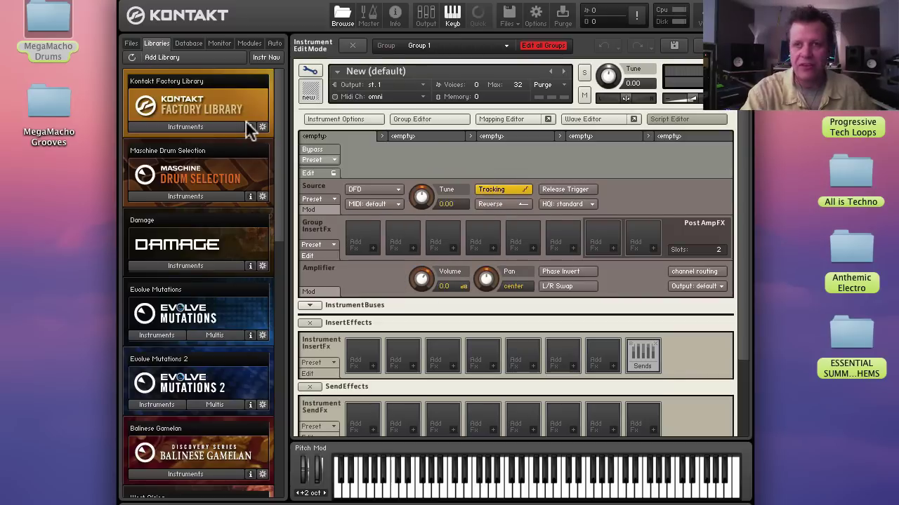